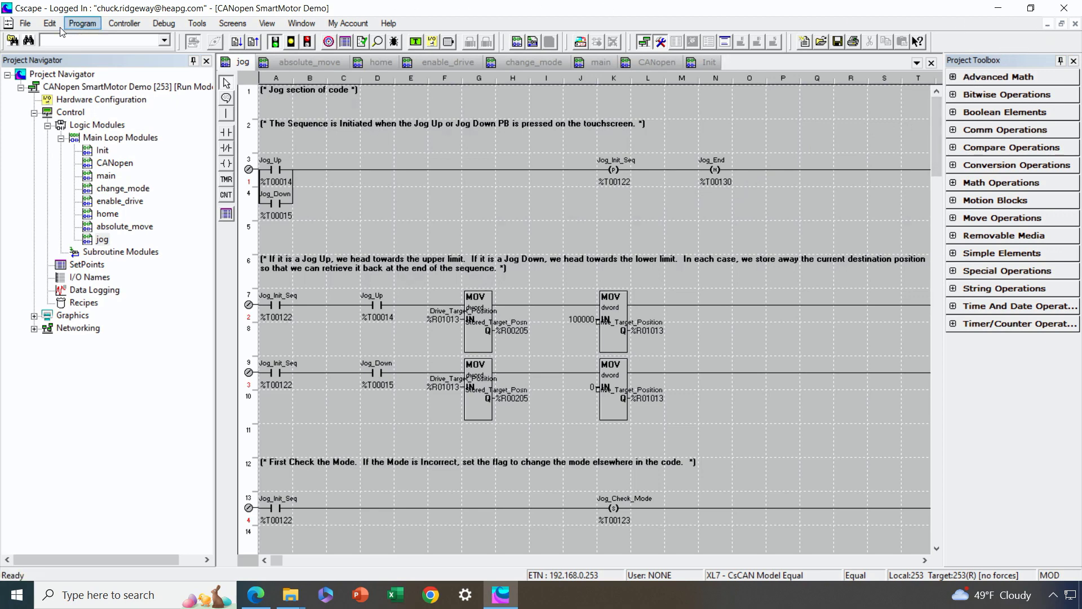
Step: Create a new project using the Register Based Advanced Ladder editor
{"action": "left_click", "coordinate": [26, 24]}
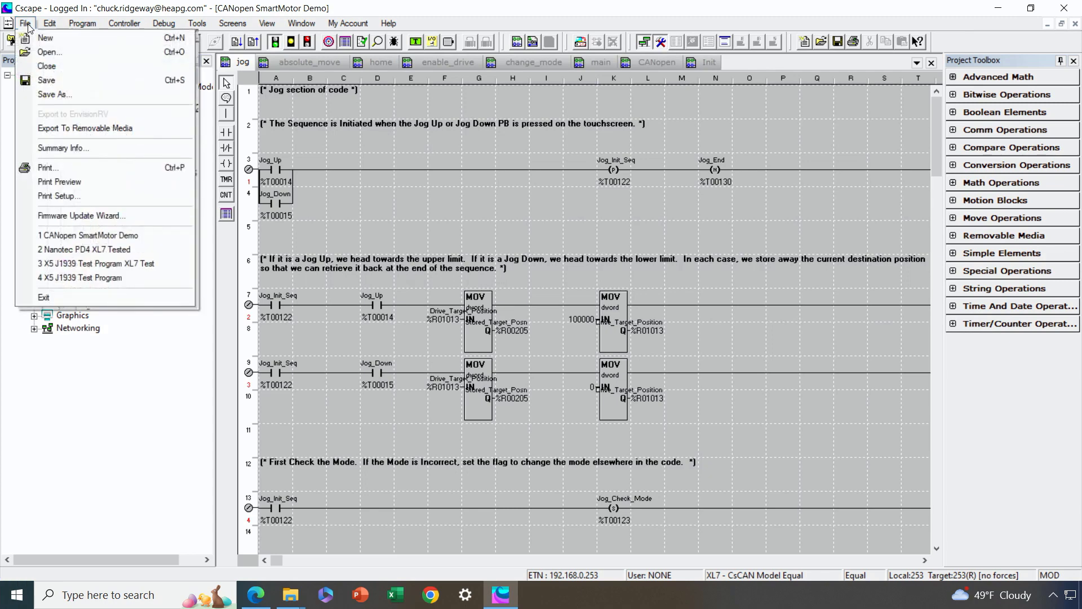
{"action": "left_click", "coordinate": [53, 38]}
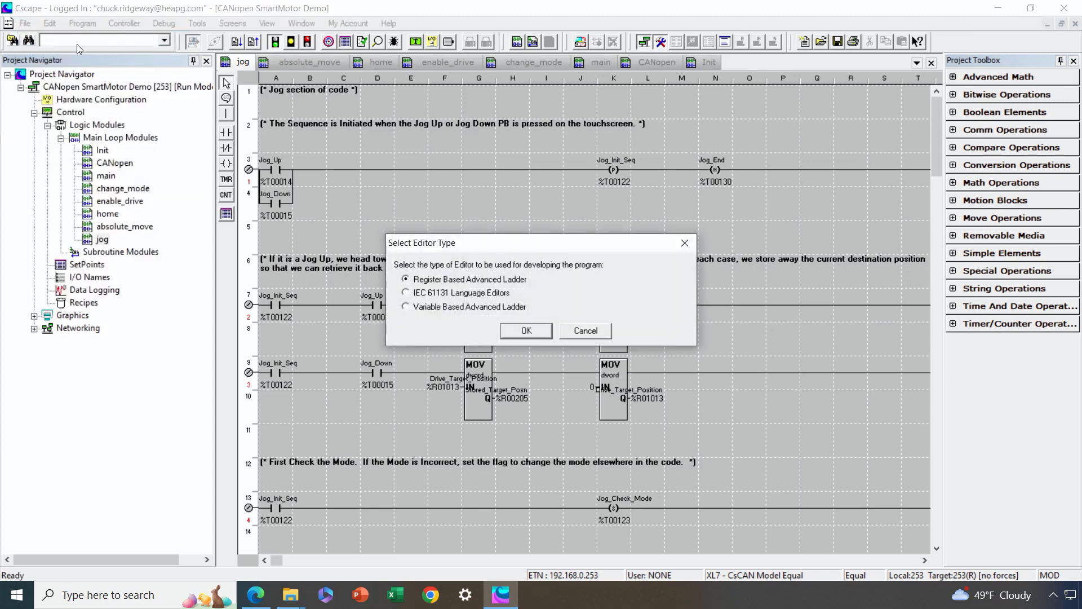
{"action": "left_click", "coordinate": [527, 330]}
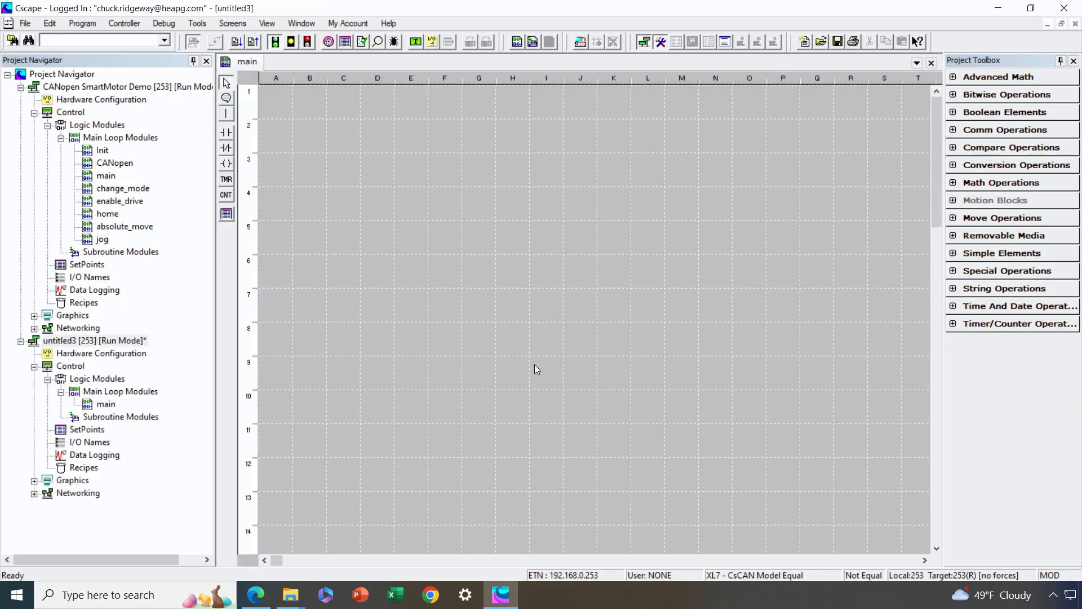
Step: Set the CAN2 port to CANopen in the hardware configuration and configure it as a master node
{"action": "left_click", "coordinate": [433, 41]}
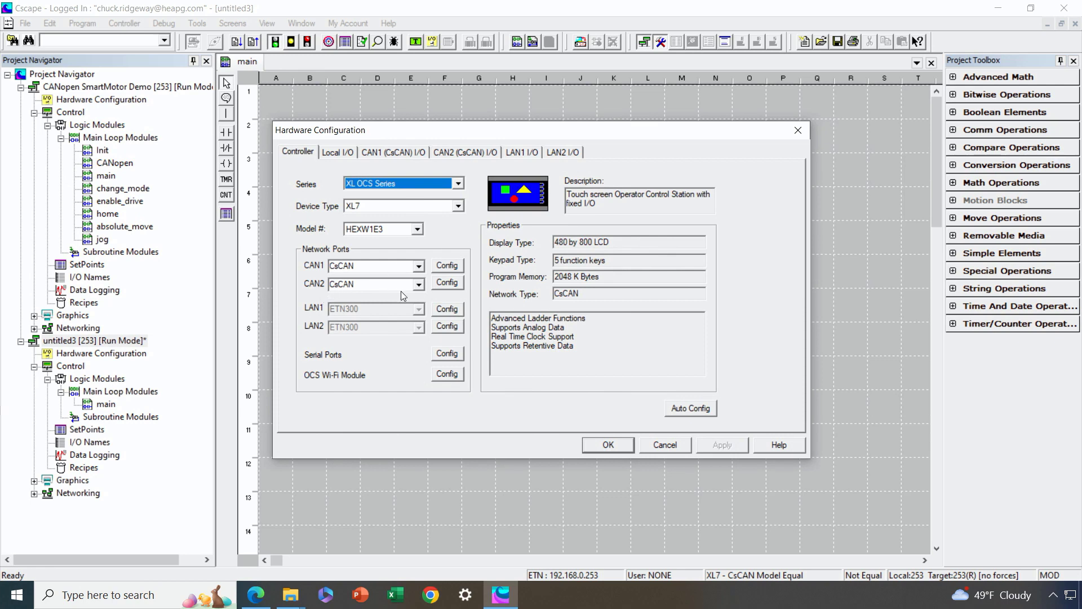
{"action": "left_click", "coordinate": [419, 287]}
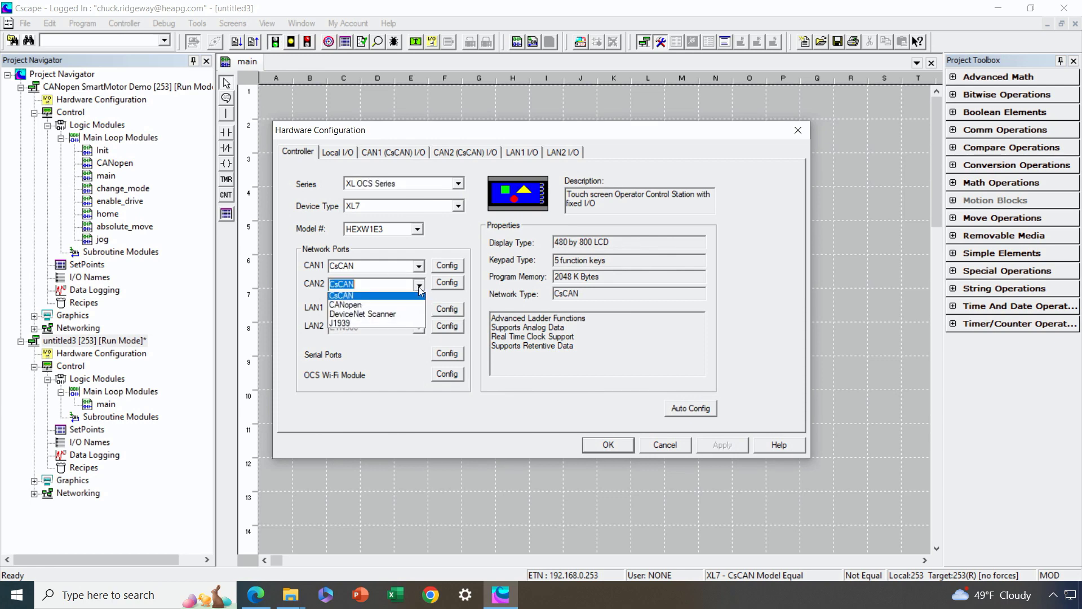
{"action": "left_click", "coordinate": [383, 307]}
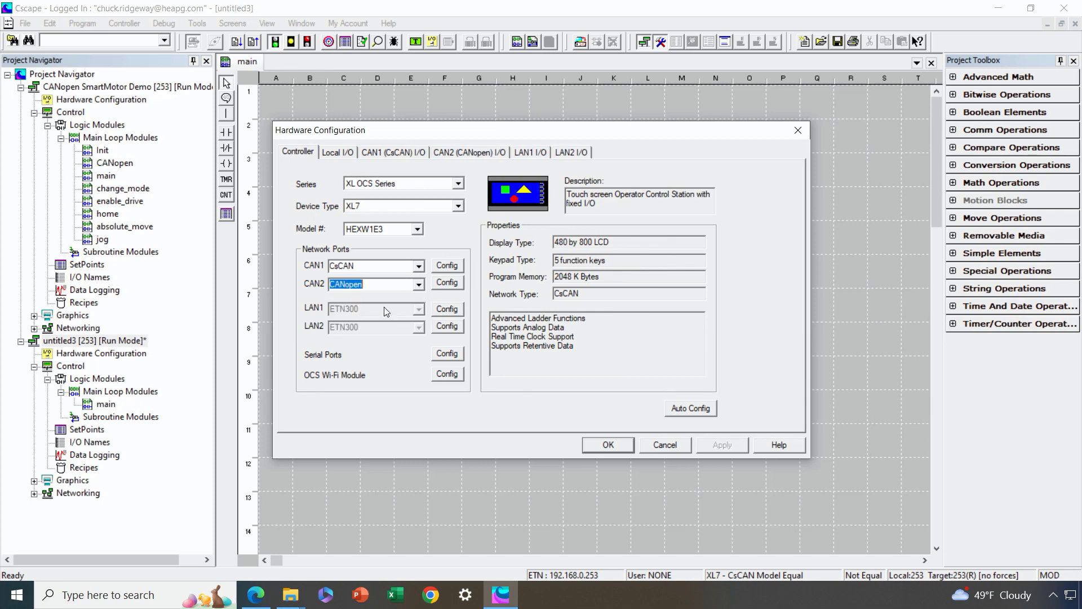
{"action": "left_click", "coordinate": [449, 285]}
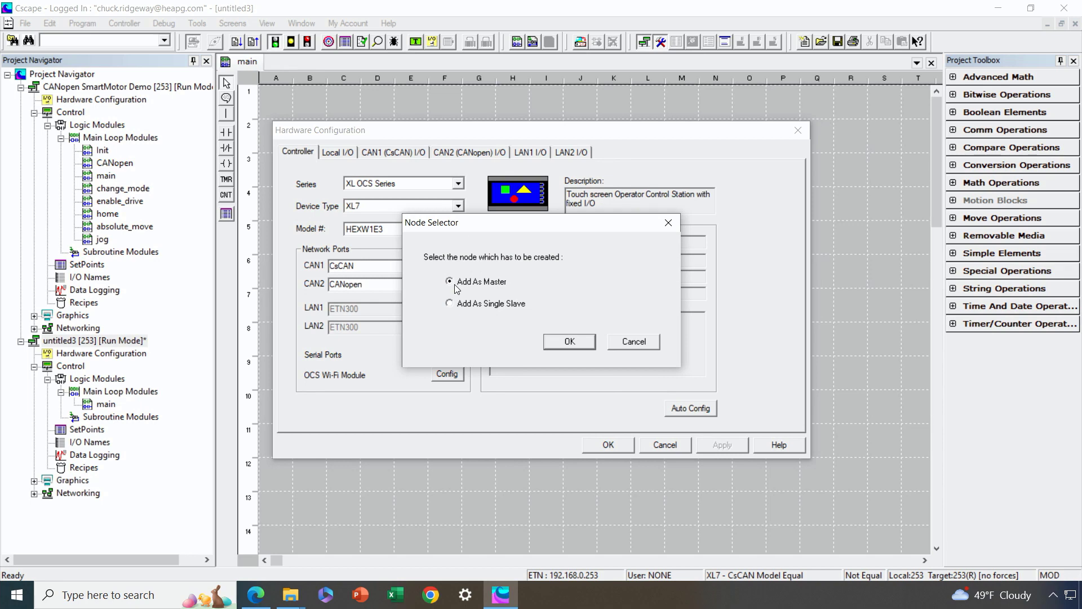
{"action": "left_click", "coordinate": [563, 343]}
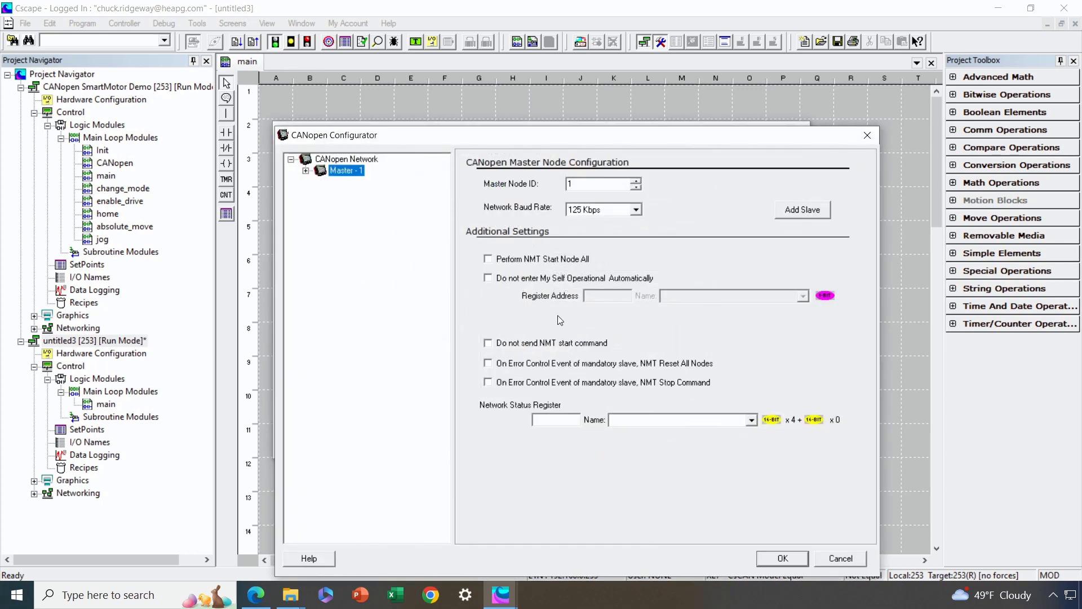
{"action": "left_click_drag", "start_coordinate": [649, 135], "coordinate": [650, 70]}
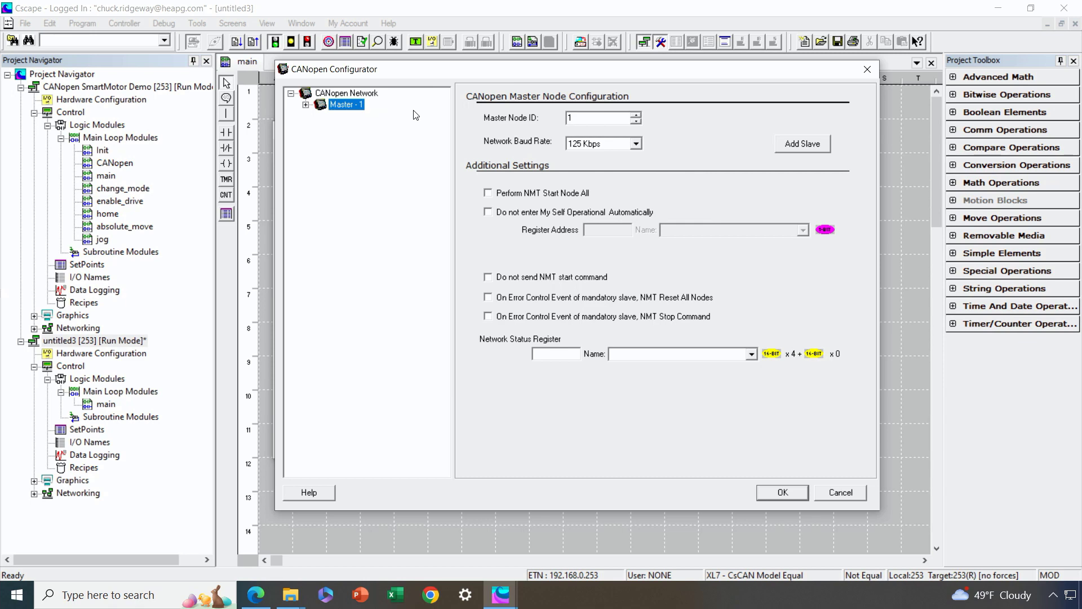
Step: Give the master node ID 127 and 1 Mbps baud rate, enable Perform NMT Start Node All, and set the network status register to %R1
{"action": "left_click", "coordinate": [582, 119]}
{"action": "type", "text": "27"}
{"action": "left_click", "coordinate": [634, 146]}
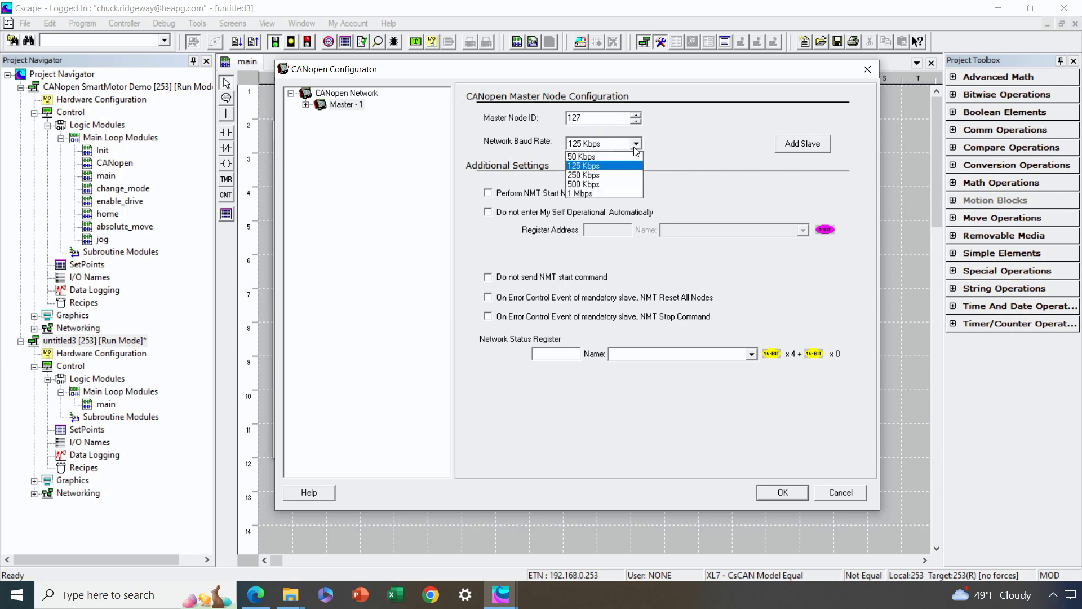
{"action": "left_click", "coordinate": [603, 194]}
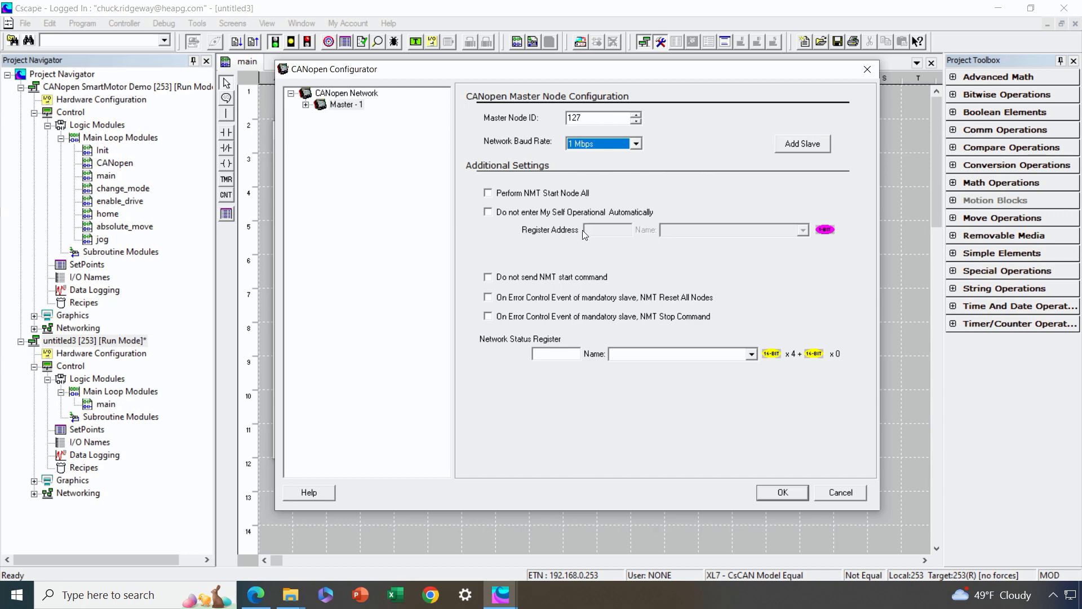
{"action": "left_click", "coordinate": [488, 193]}
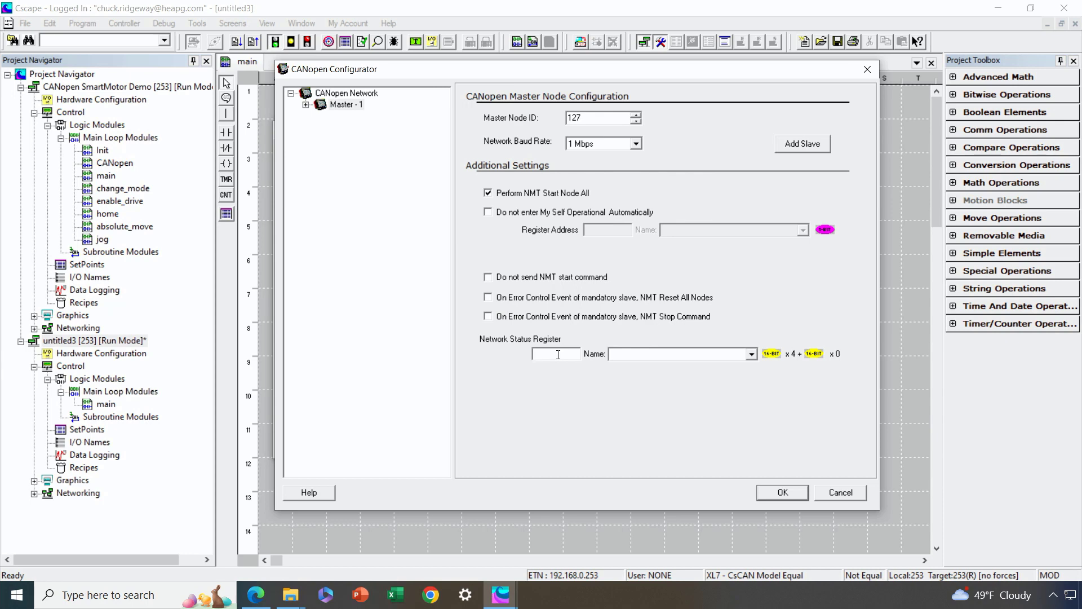
{"action": "type", "text": "%R1"}
Step: Enable SYNC message generation in the master's special function objects, with a 10000 µs communication cycle period and 5000 µs synchronous window length
{"action": "left_click", "coordinate": [305, 106]}
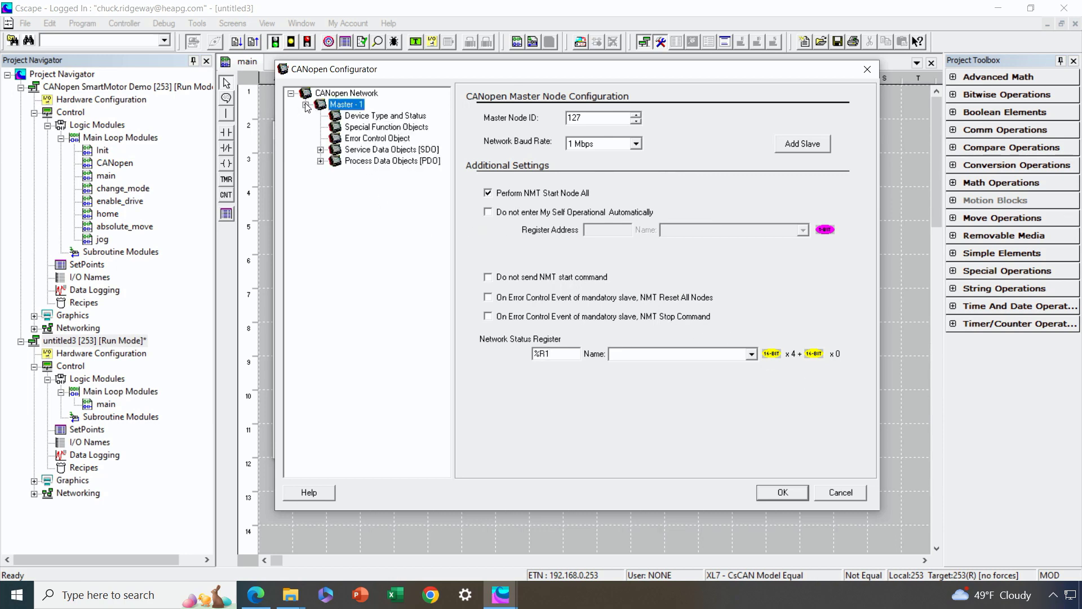
{"action": "left_click", "coordinate": [358, 117]}
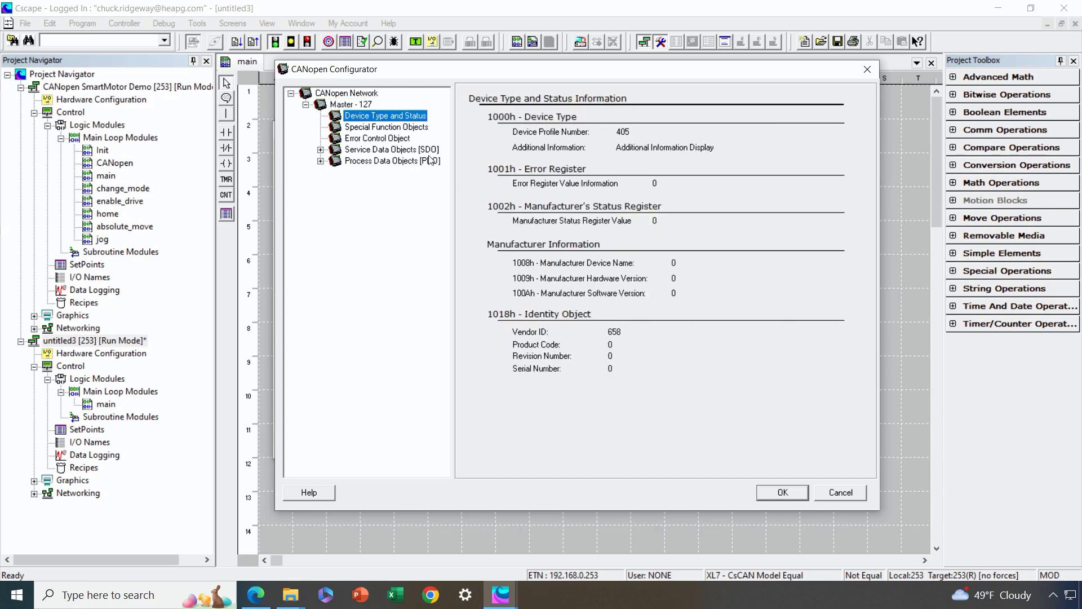
{"action": "left_click", "coordinate": [407, 130]}
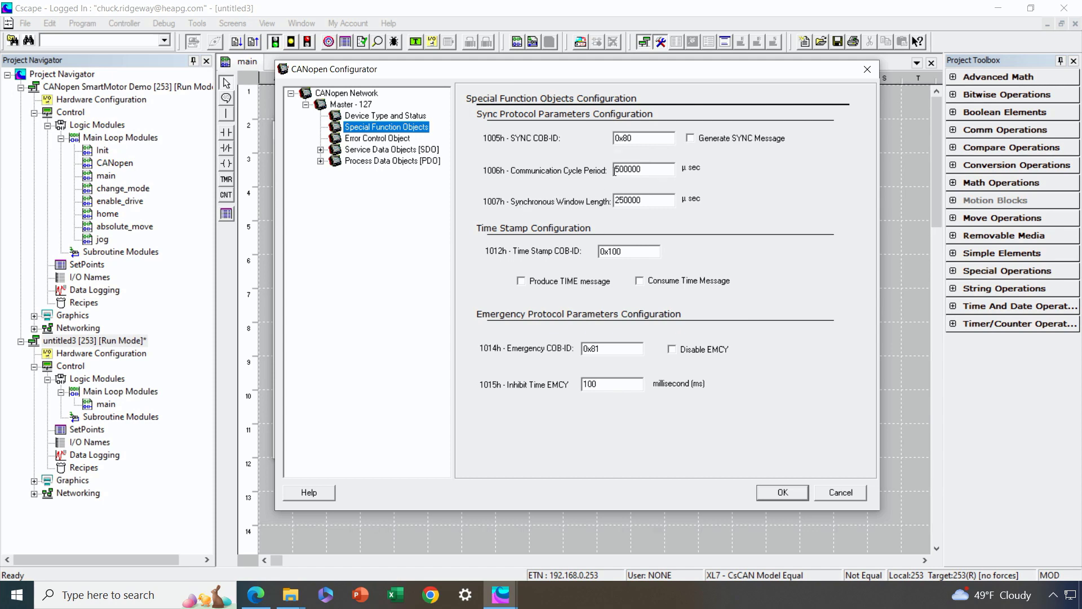
{"action": "left_click", "coordinate": [691, 138]}
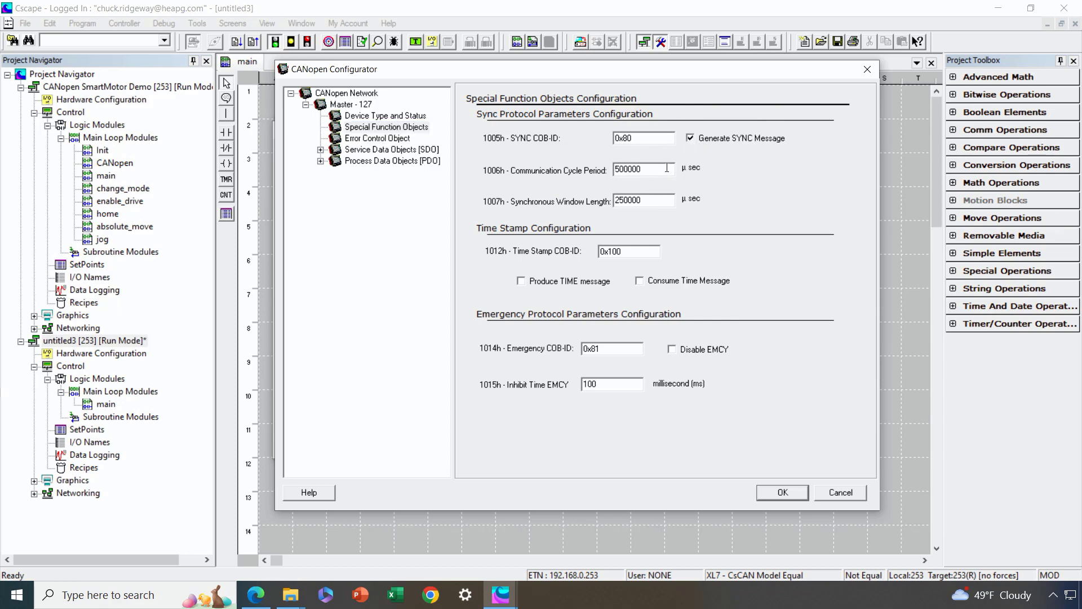
{"action": "left_click_drag", "start_coordinate": [666, 168], "coordinate": [601, 168]}
{"action": "type", "text": "10000"}
{"action": "key", "text": "Tab"}
{"action": "type", "text": "5000"}
Step: Switch the master's error control to the heartbeat protocol with a producer heartbeat time of 500 ms
{"action": "left_click", "coordinate": [388, 145]}
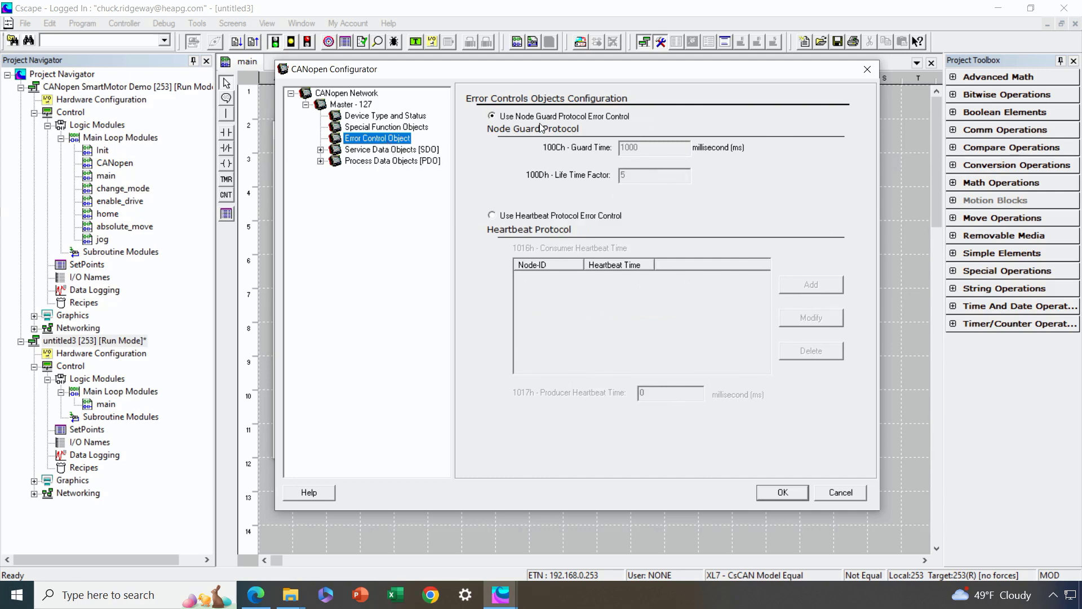
{"action": "left_click", "coordinate": [492, 216]}
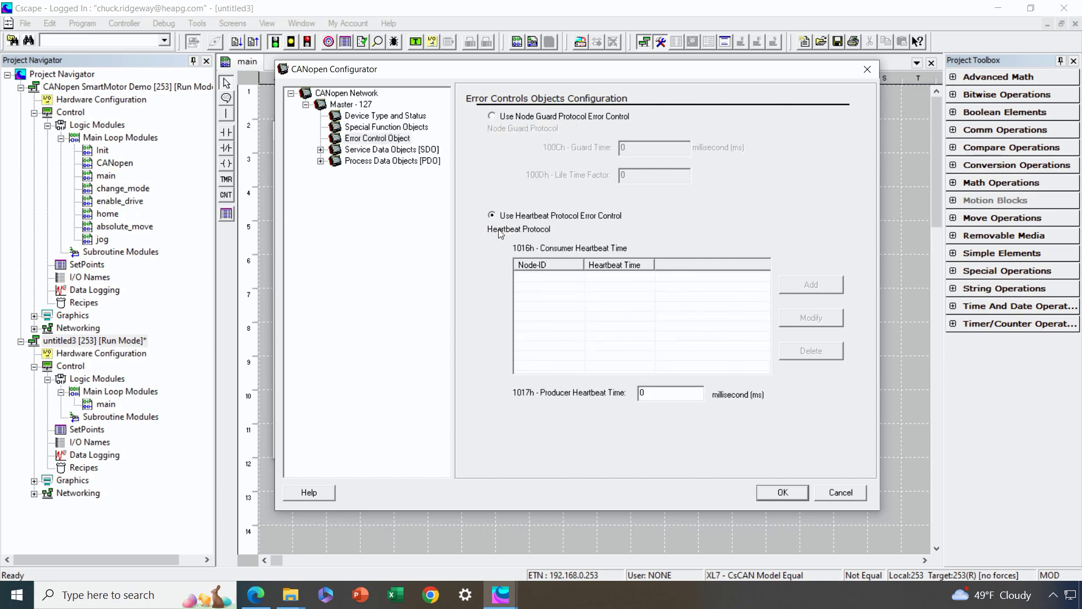
{"action": "left_click_drag", "start_coordinate": [647, 393], "coordinate": [616, 393]}
{"action": "type", "text": "500"}
Step: Add an enabled transmit PDO to the master with COB-ID 0x1FF, Synchronous transmission and the On Sync trigger
{"action": "left_click", "coordinate": [398, 150]}
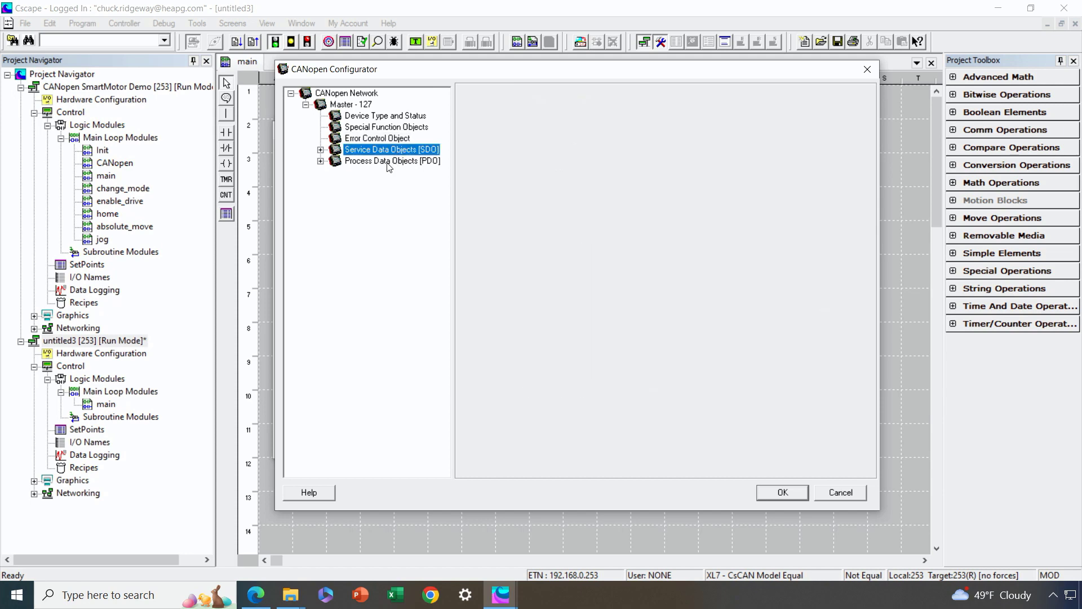
{"action": "left_click", "coordinate": [389, 165]}
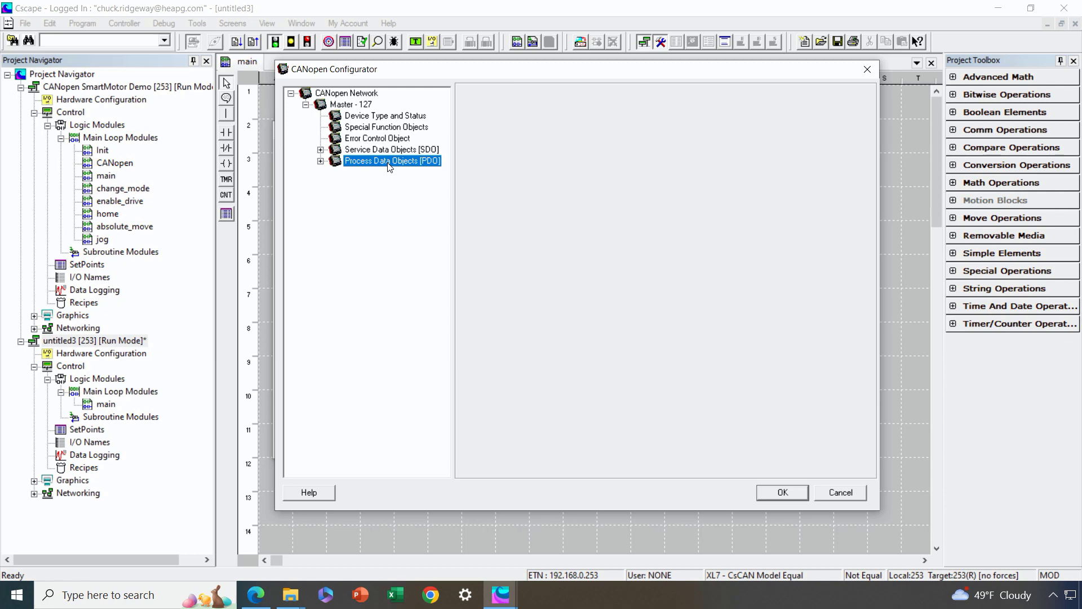
{"action": "left_click", "coordinate": [320, 162]}
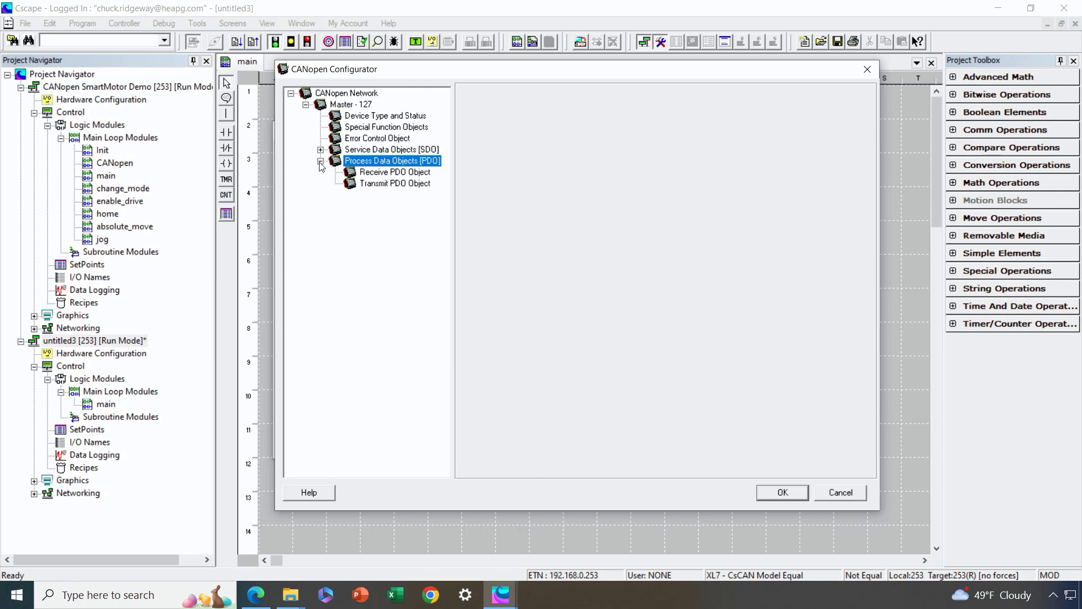
{"action": "left_click", "coordinate": [388, 184]}
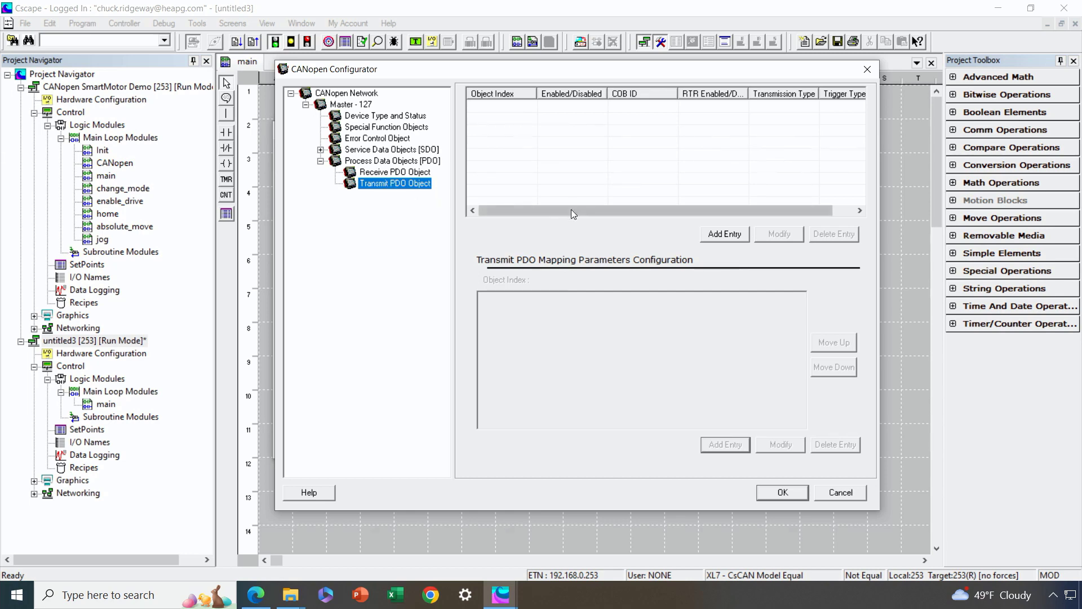
{"action": "left_click", "coordinate": [723, 235]}
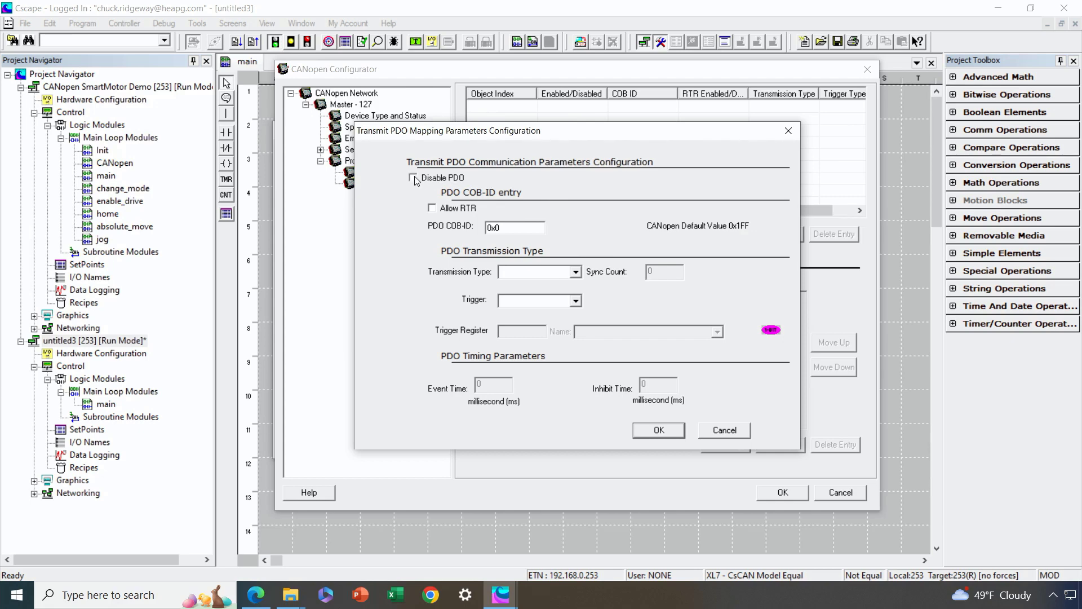
{"action": "left_click", "coordinate": [514, 227]}
{"action": "type", "text": "1FF"}
{"action": "left_click", "coordinate": [575, 273]}
{"action": "left_click", "coordinate": [558, 294]}
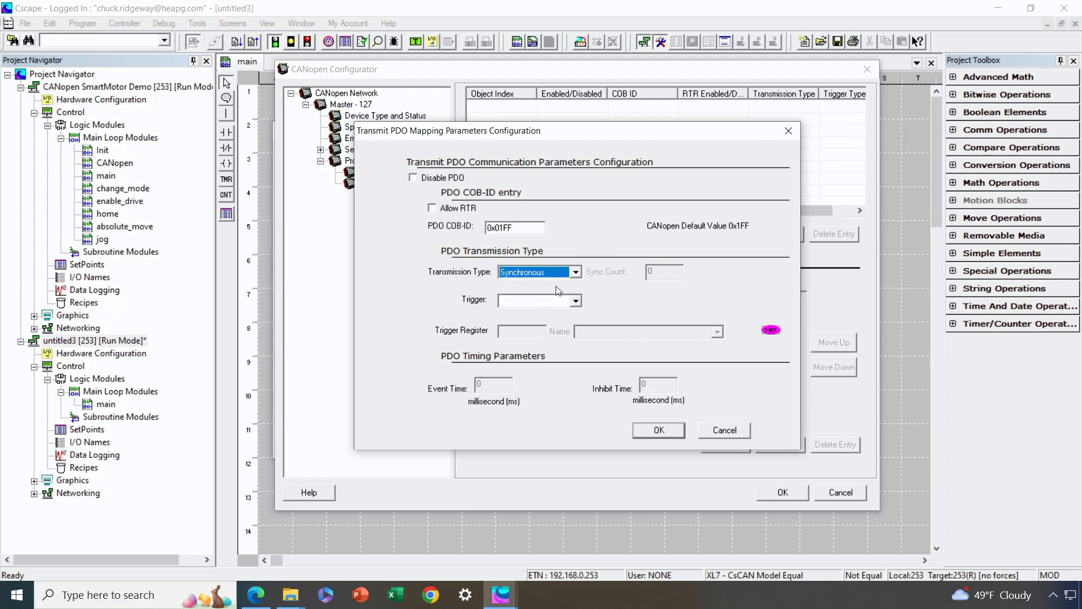
{"action": "left_click", "coordinate": [576, 301]}
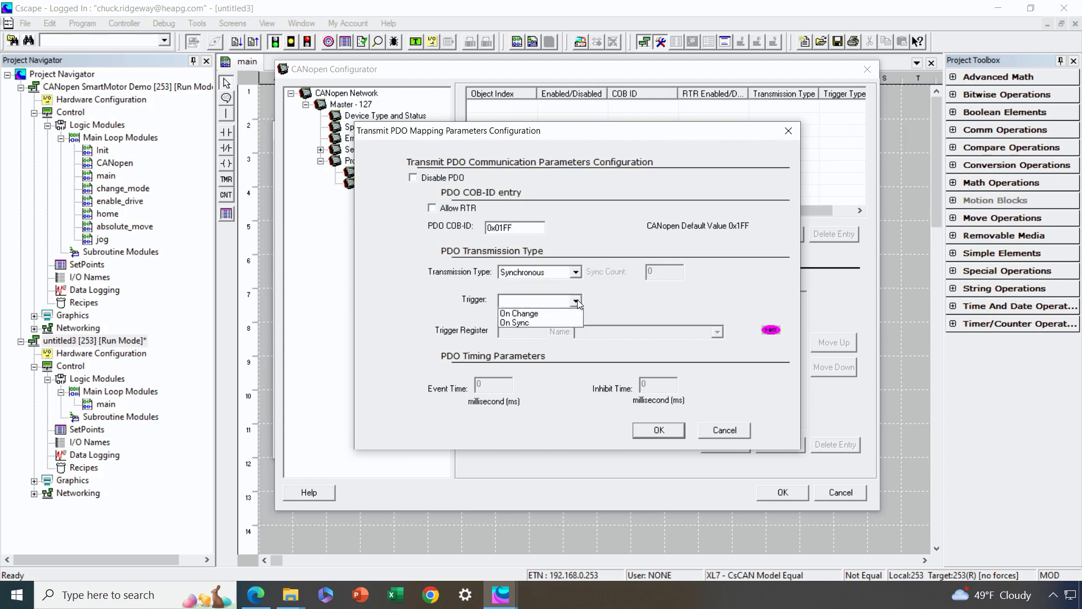
{"action": "left_click", "coordinate": [551, 323]}
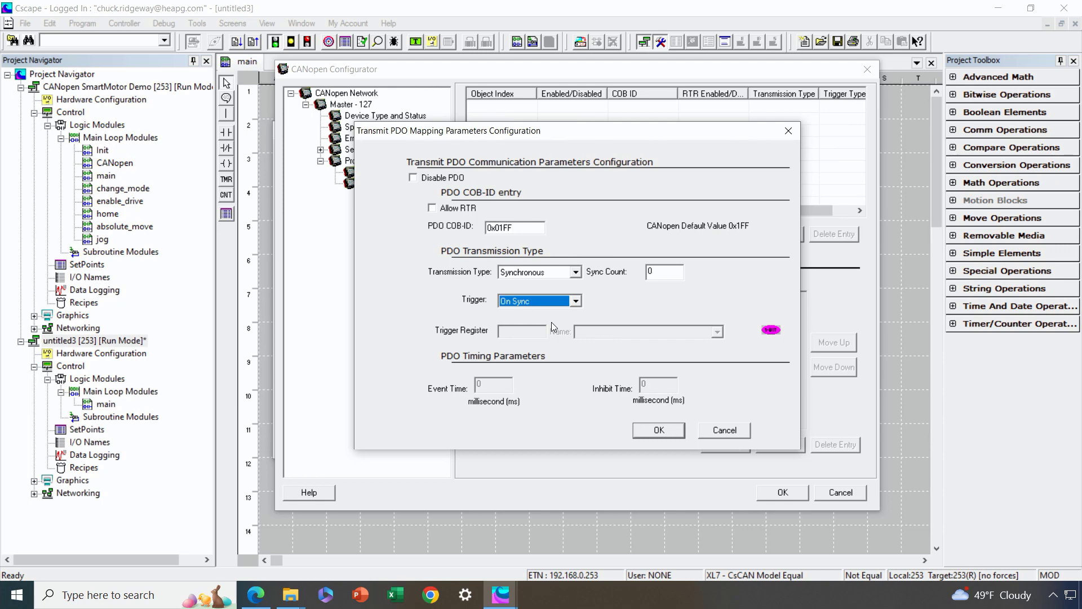
{"action": "left_click", "coordinate": [653, 429]}
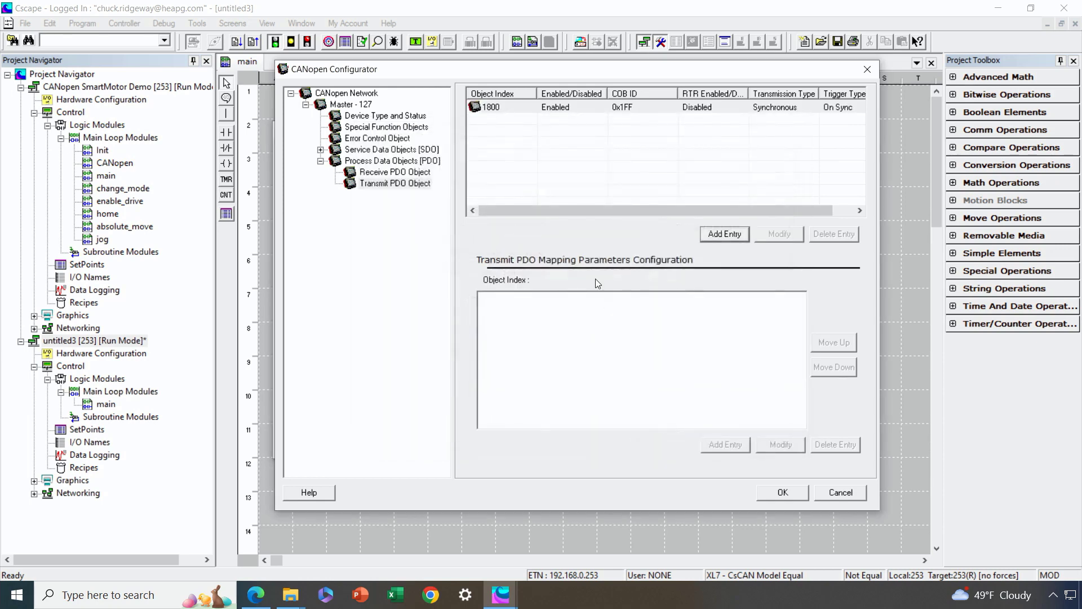
Step: Add a second enabled transmit PDO with COB-ID 0x2FF, Synchronous transmission and the On Sync trigger
{"action": "left_click", "coordinate": [712, 237]}
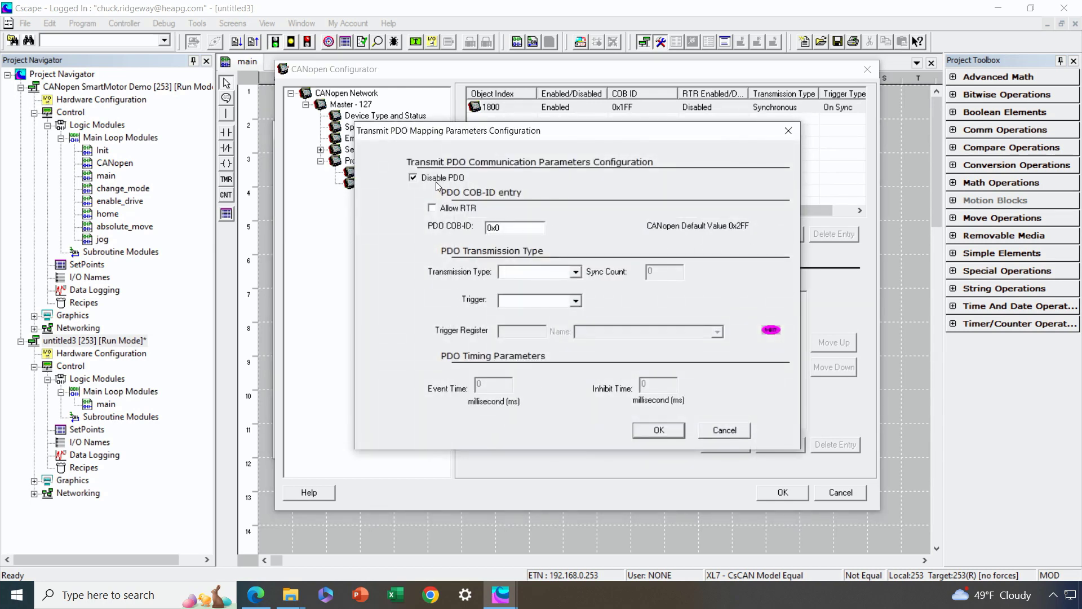
{"action": "left_click", "coordinate": [431, 178]}
{"action": "type", "text": "2FF"}
{"action": "left_click", "coordinate": [575, 271]}
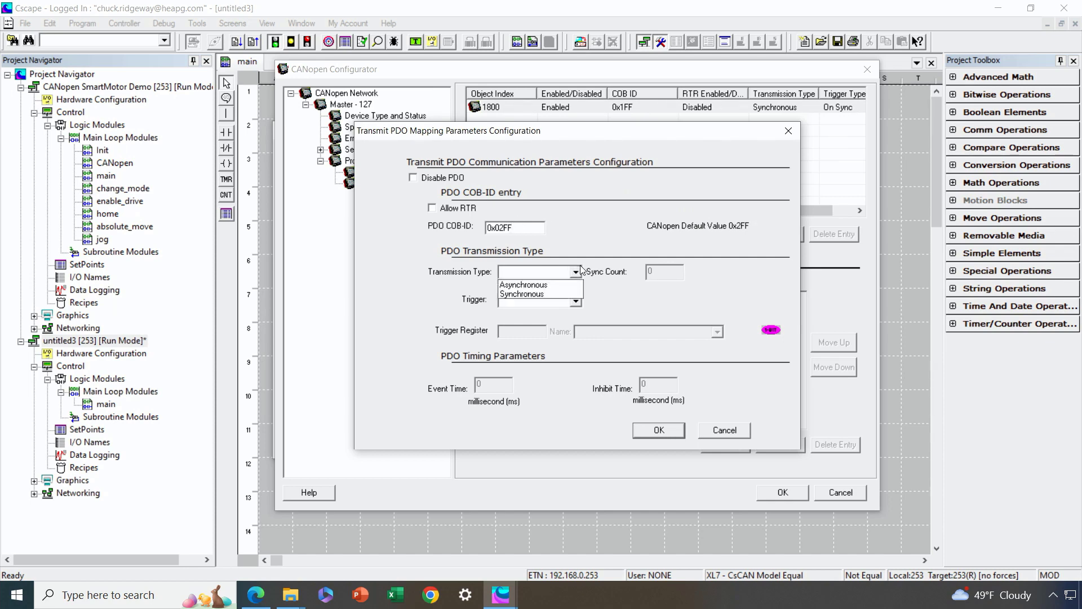
{"action": "left_click", "coordinate": [557, 295]}
{"action": "left_click", "coordinate": [575, 300]}
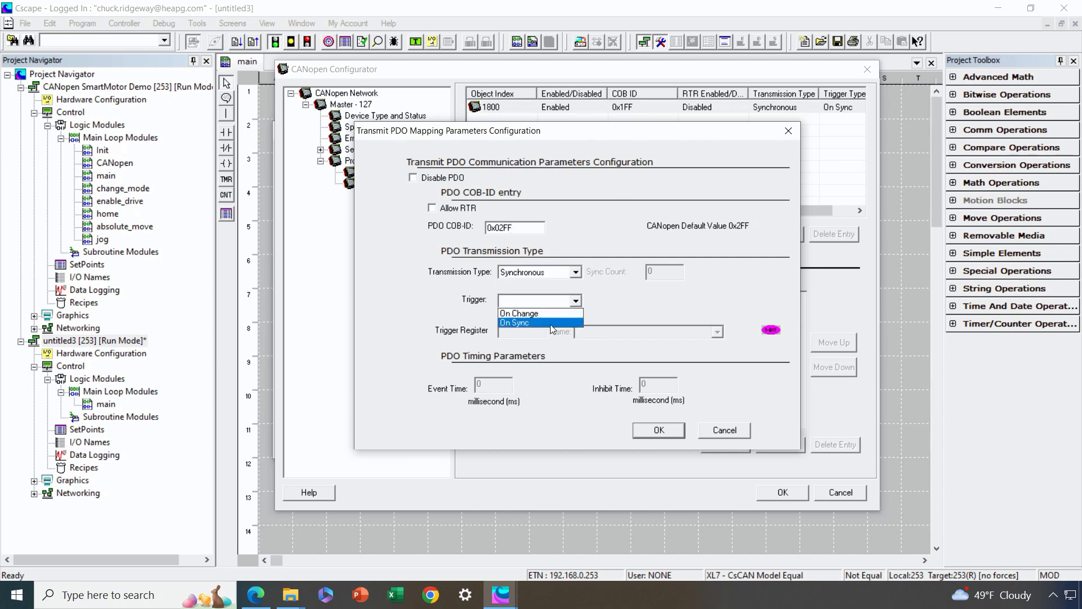
{"action": "left_click", "coordinate": [550, 323]}
{"action": "left_click", "coordinate": [654, 430]}
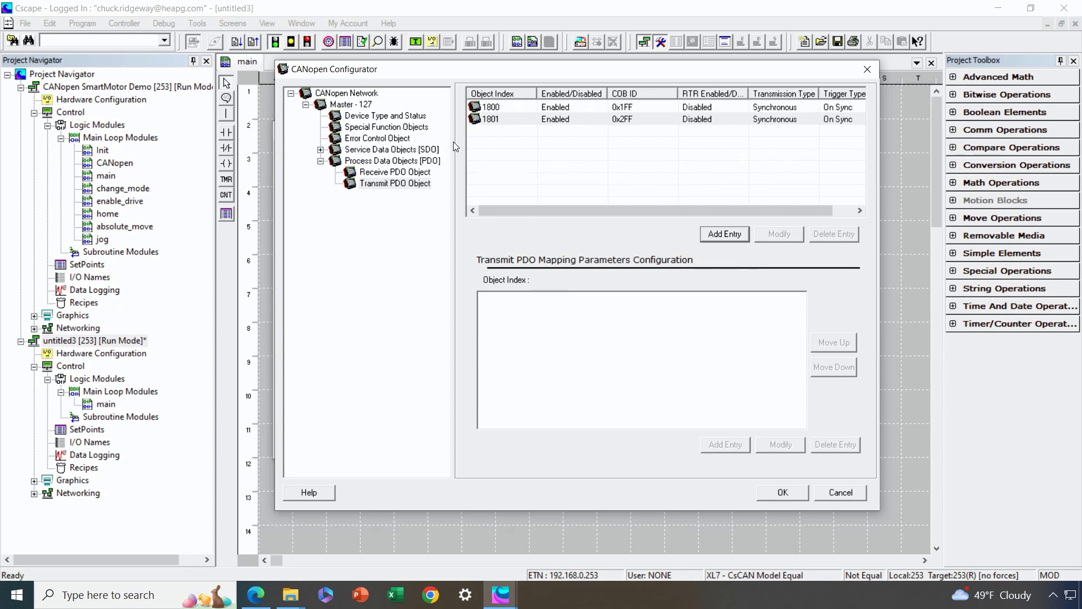
Step: Start adding a slave with node ID 1 that loads from EDS, keeping the default SYNC and emergency settings
{"action": "left_click", "coordinate": [307, 105]}
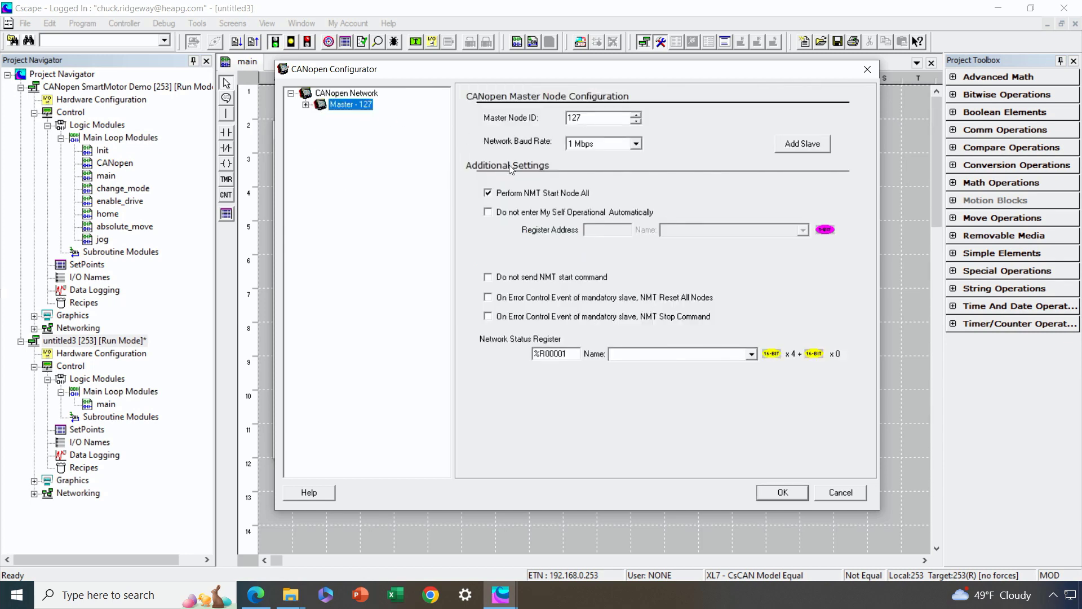
{"action": "left_click", "coordinate": [802, 145]}
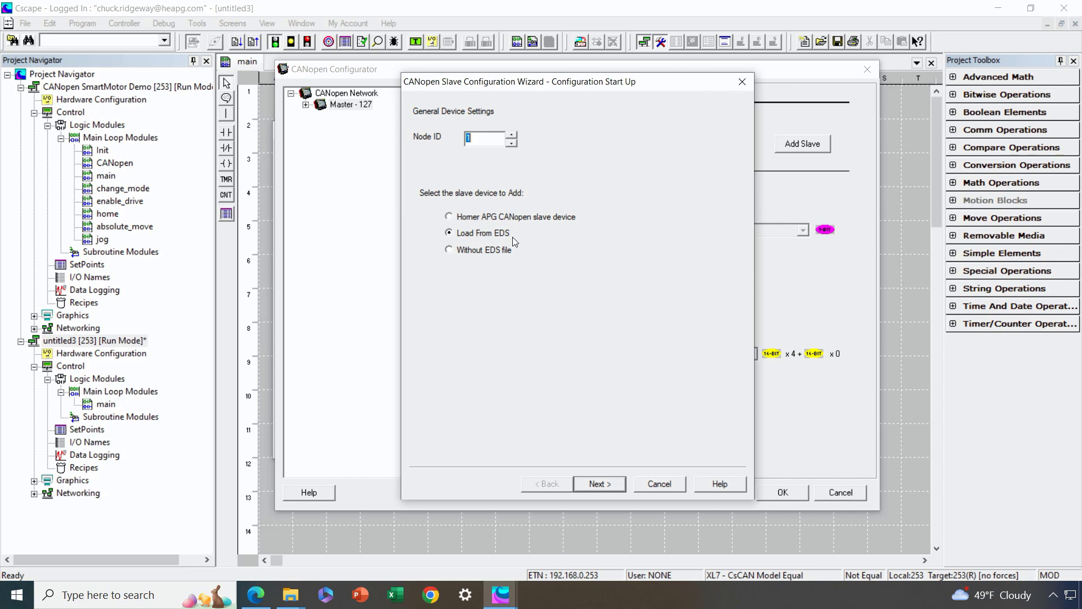
{"action": "left_click", "coordinate": [600, 485]}
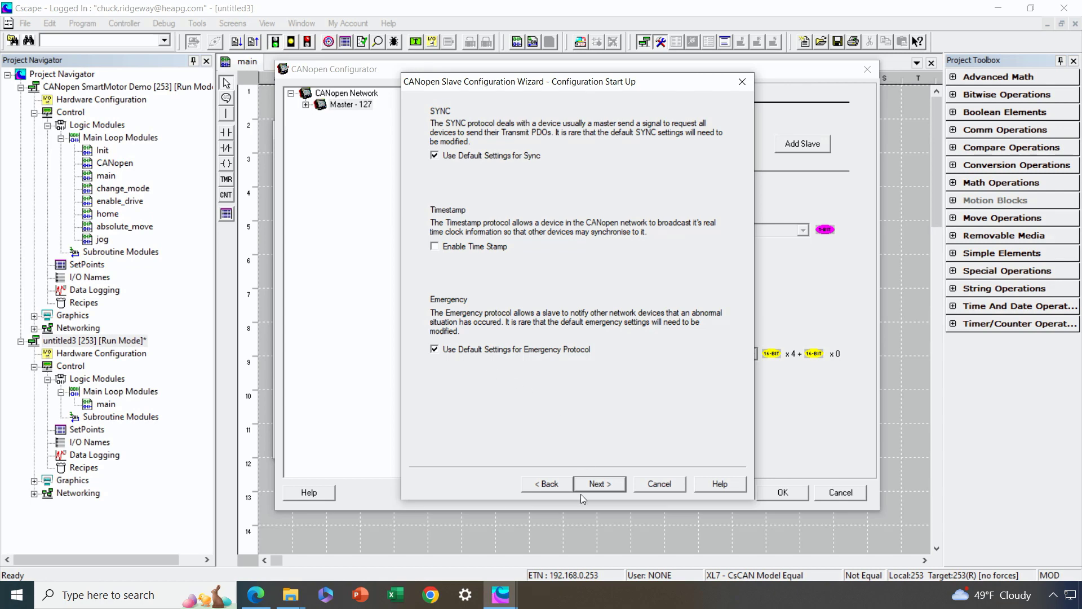
{"action": "left_click", "coordinate": [598, 484]}
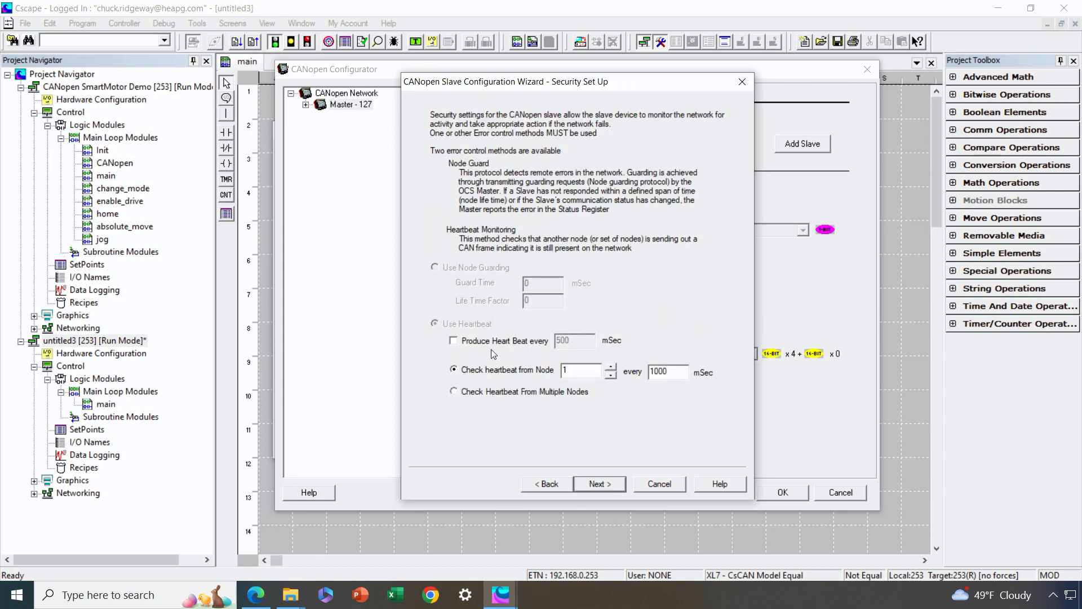
Step: Have the slave produce a 500 ms heartbeat and check node 127's heartbeat every 1000 ms, keeping SDO server access with default COB IDs
{"action": "left_click", "coordinate": [473, 345]}
{"action": "type", "text": "27"}
{"action": "left_click", "coordinate": [616, 484]}
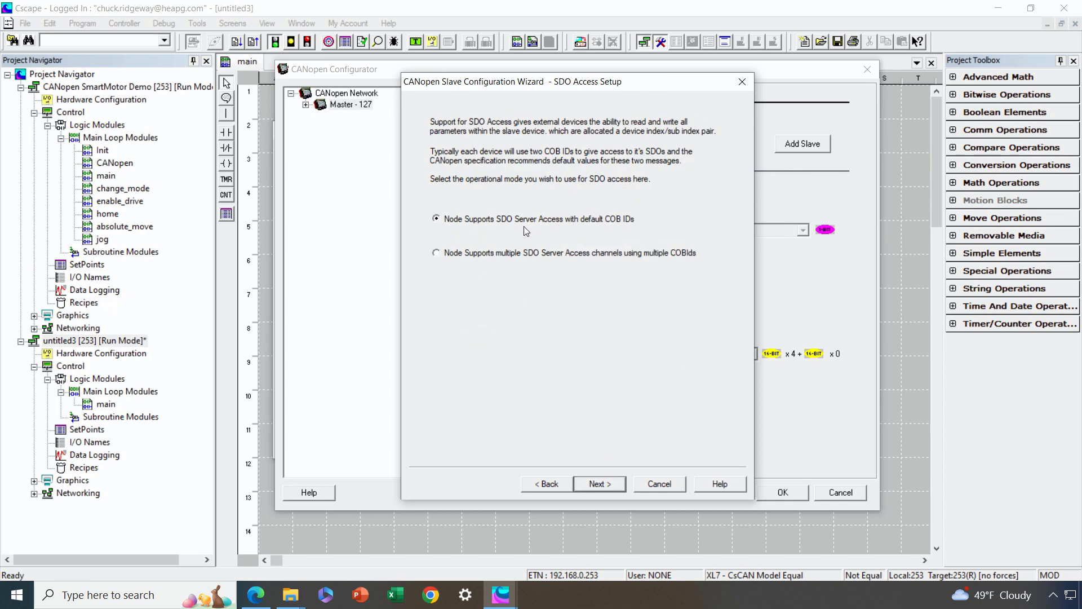
{"action": "left_click", "coordinate": [598, 484]}
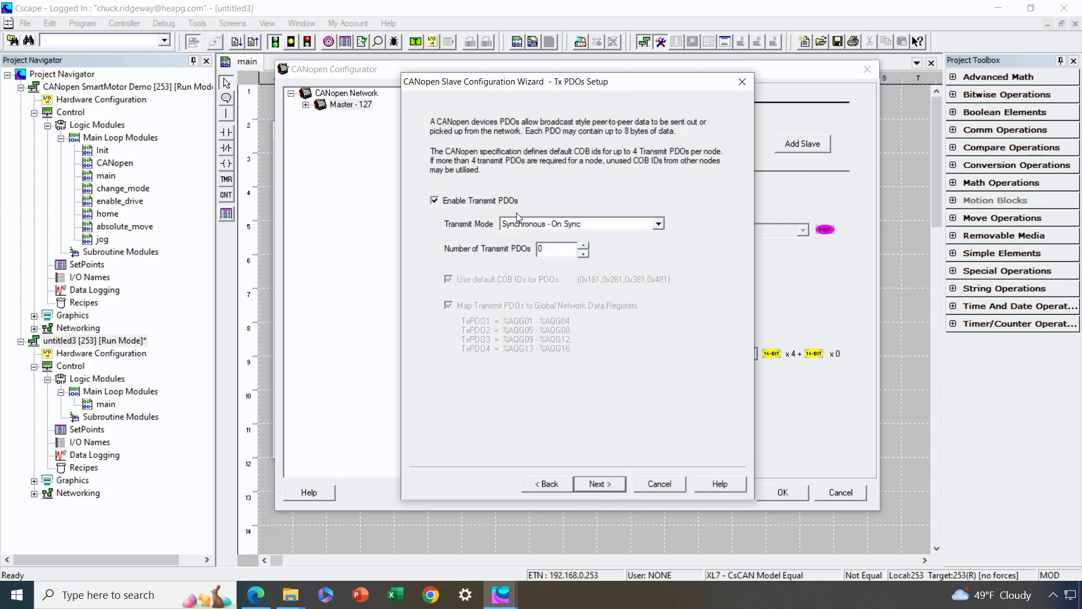
Step: Set 2 transmit PDOs with default COB IDs and no global register mapping, and enable receive PDOs to finish the slave configuration
{"action": "left_click", "coordinate": [584, 245]}
{"action": "left_click", "coordinate": [583, 246]}
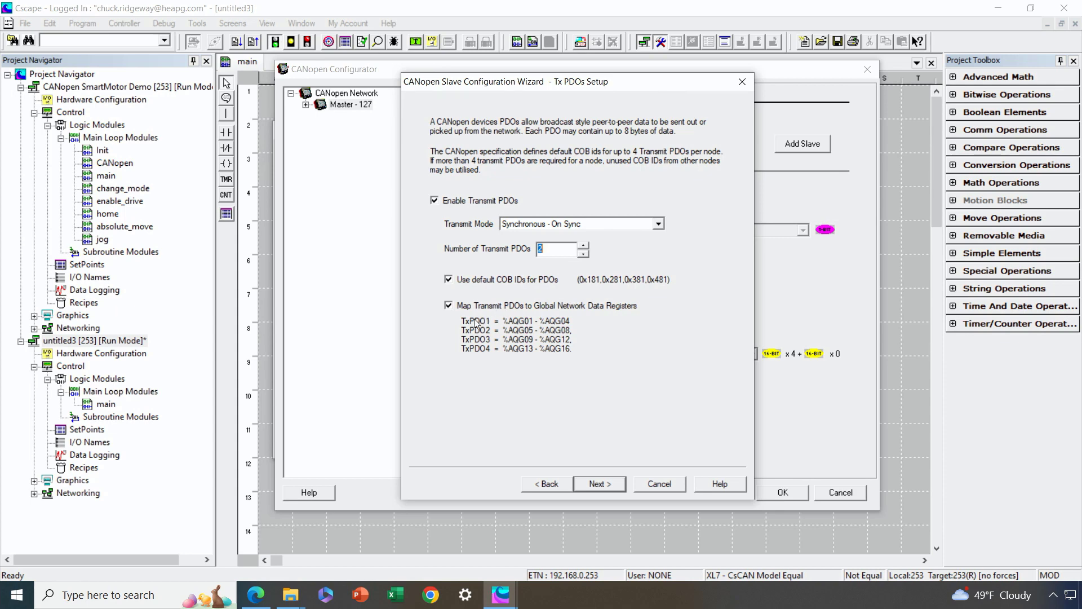
{"action": "left_click", "coordinate": [449, 306]}
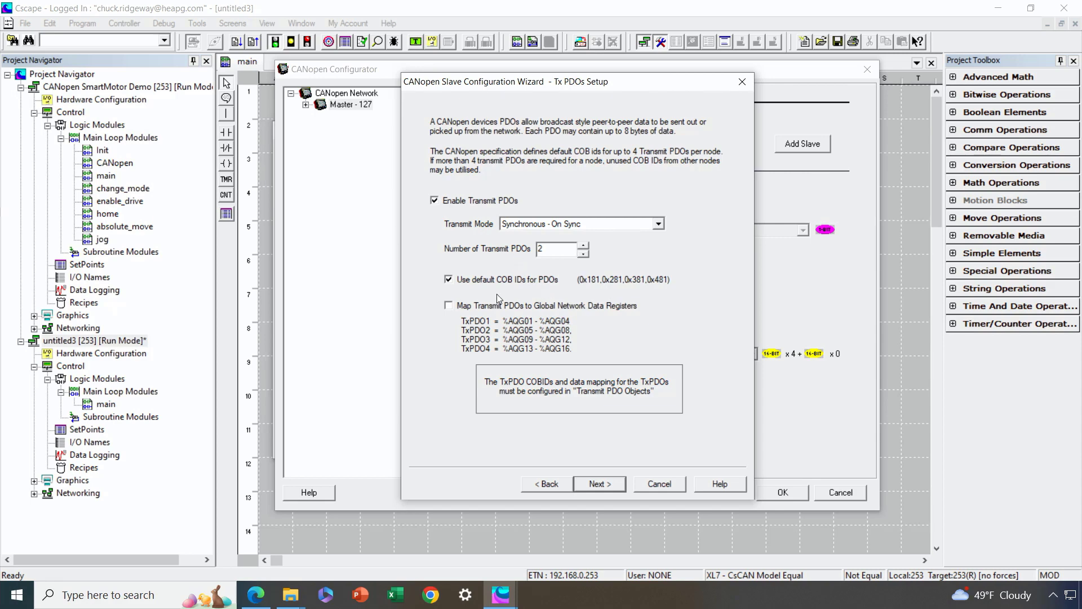
{"action": "left_click", "coordinate": [600, 483]}
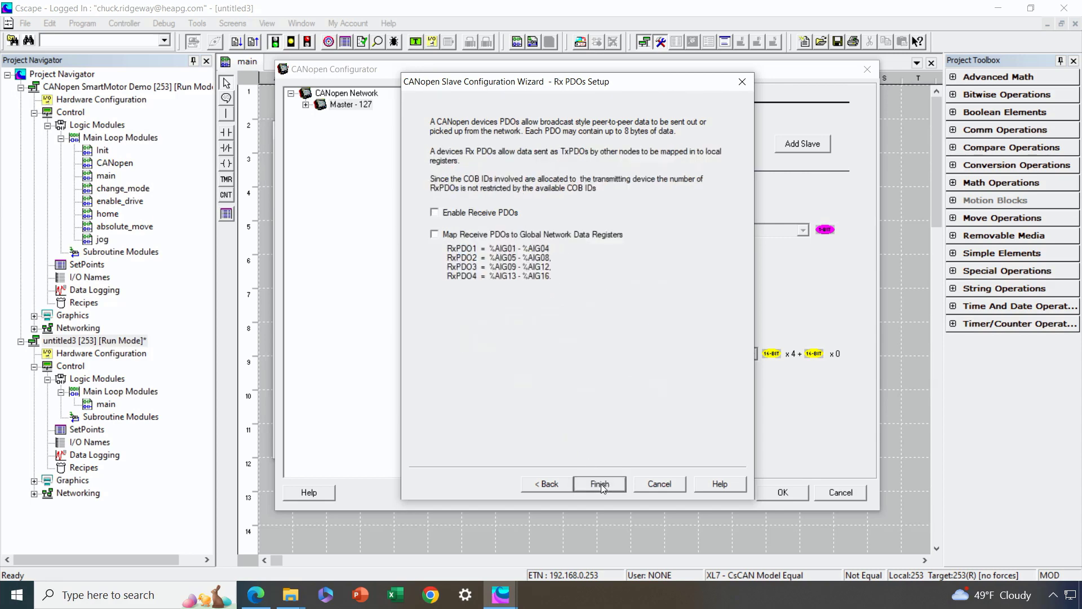
{"action": "left_click", "coordinate": [475, 214]}
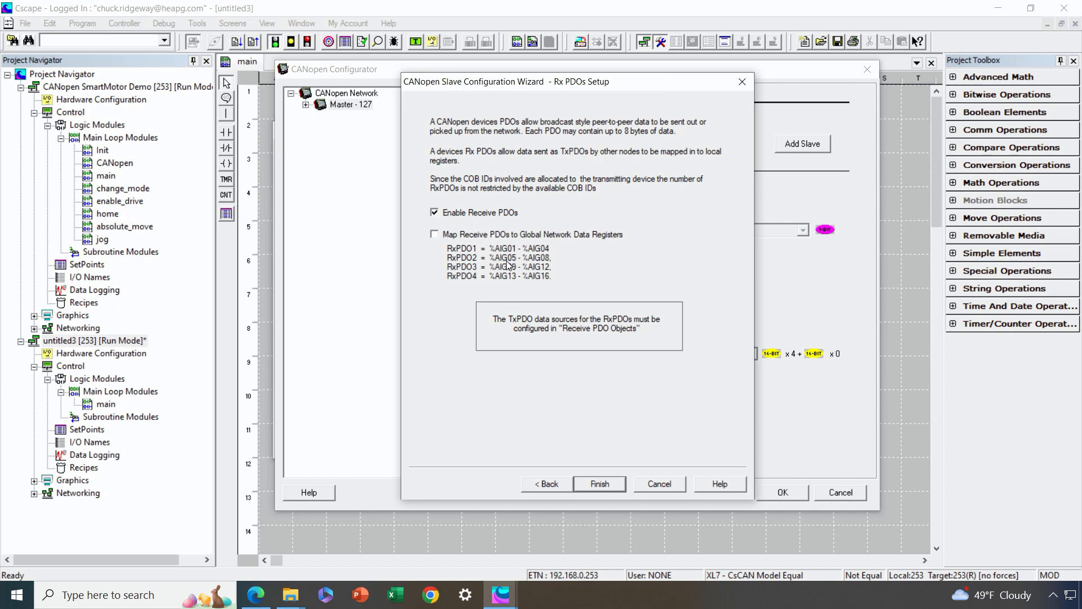
{"action": "left_click", "coordinate": [600, 484]}
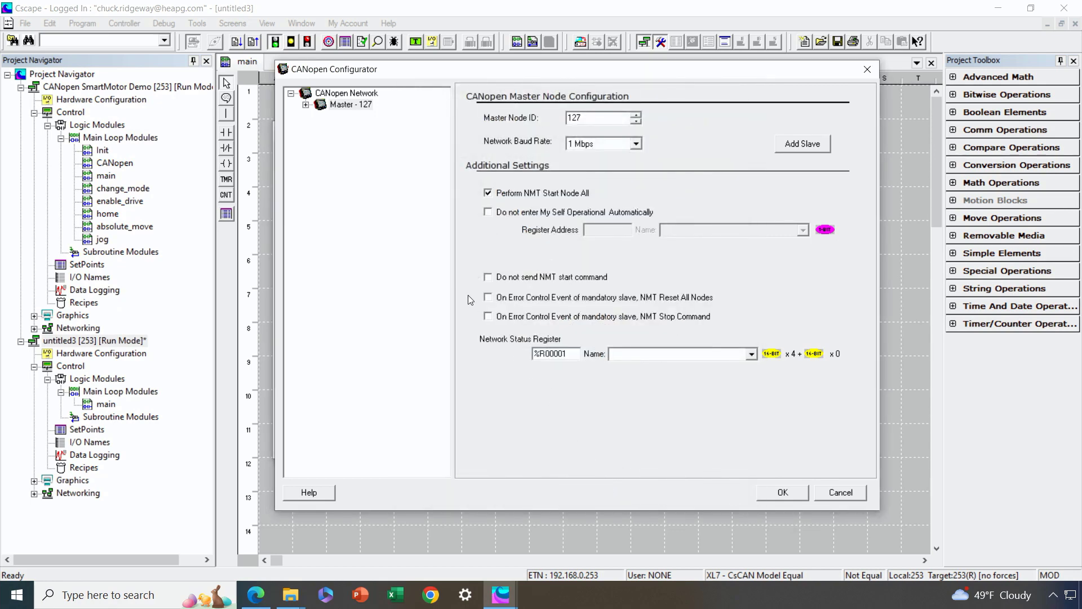
Step: Load the slave's EDS from vendor Nanotec Electronic GmbH & Co. for device PD4-CB59M024035-E-08 with profile 0x00020192
{"action": "left_click", "coordinate": [802, 143]}
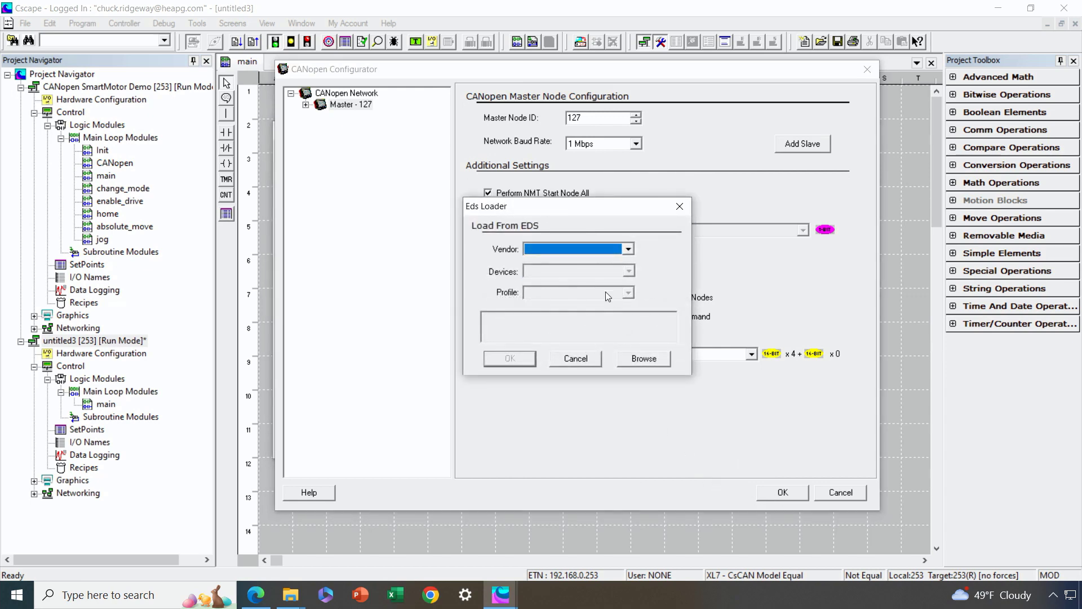
{"action": "left_click", "coordinate": [629, 249]}
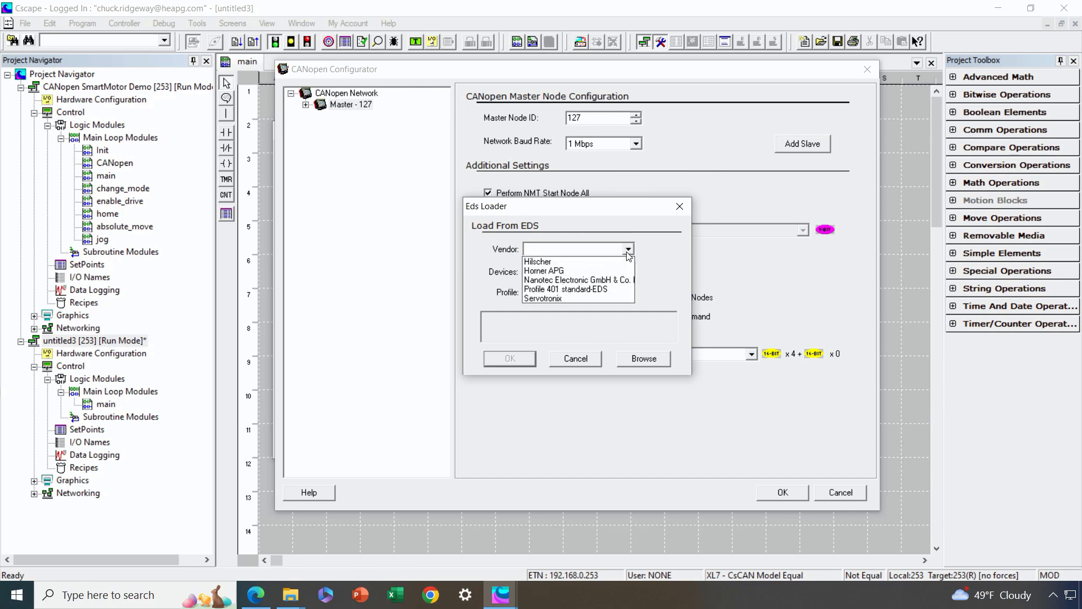
{"action": "left_click", "coordinate": [599, 280]}
{"action": "left_click", "coordinate": [629, 272]}
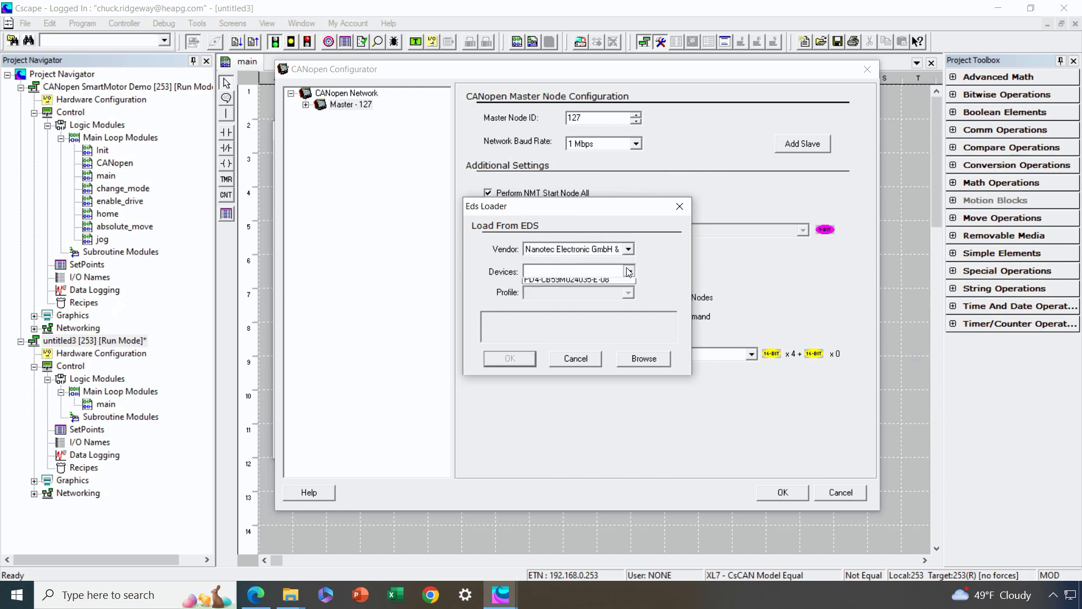
{"action": "left_click", "coordinate": [607, 284]}
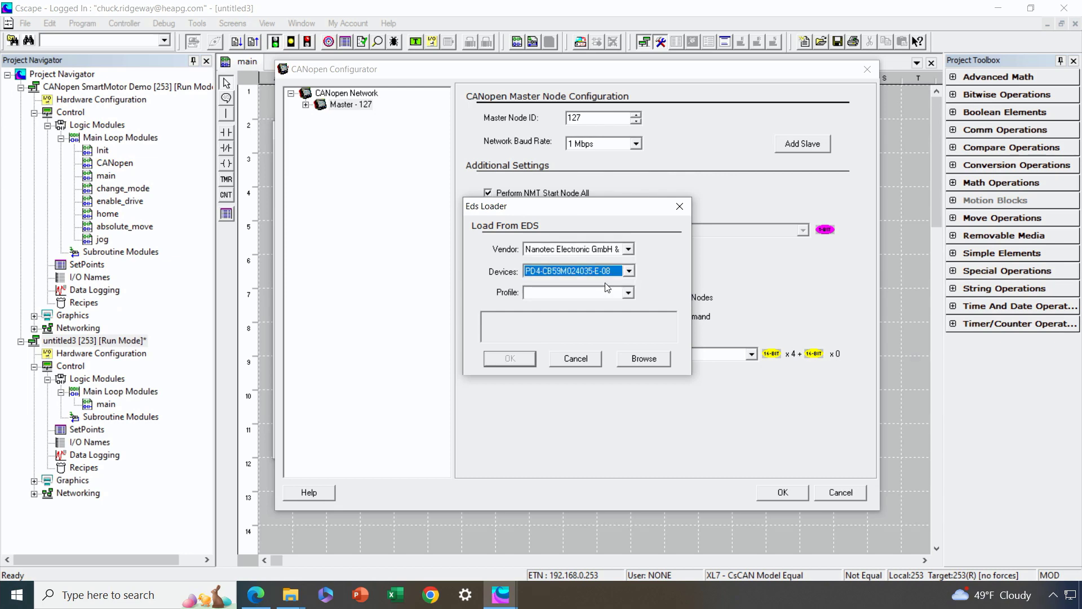
{"action": "left_click", "coordinate": [629, 293]}
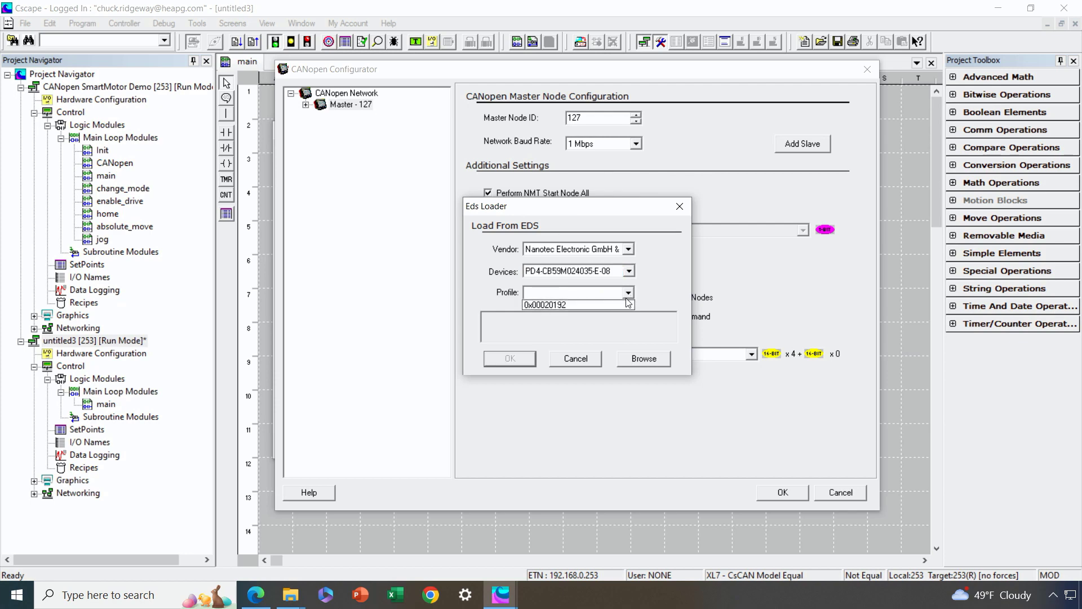
{"action": "left_click", "coordinate": [620, 306]}
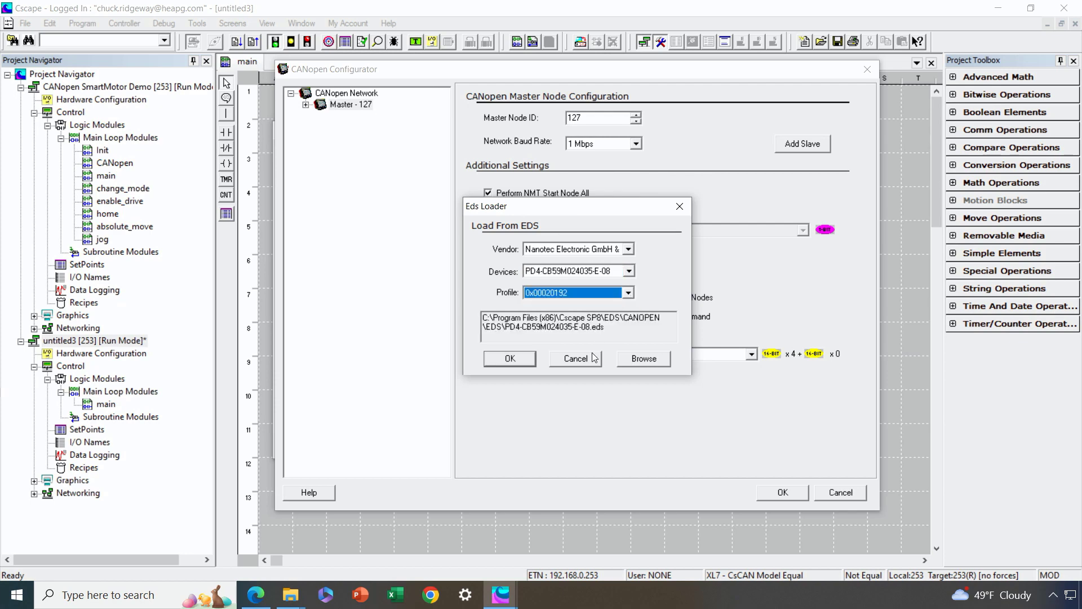
{"action": "left_click", "coordinate": [519, 361]}
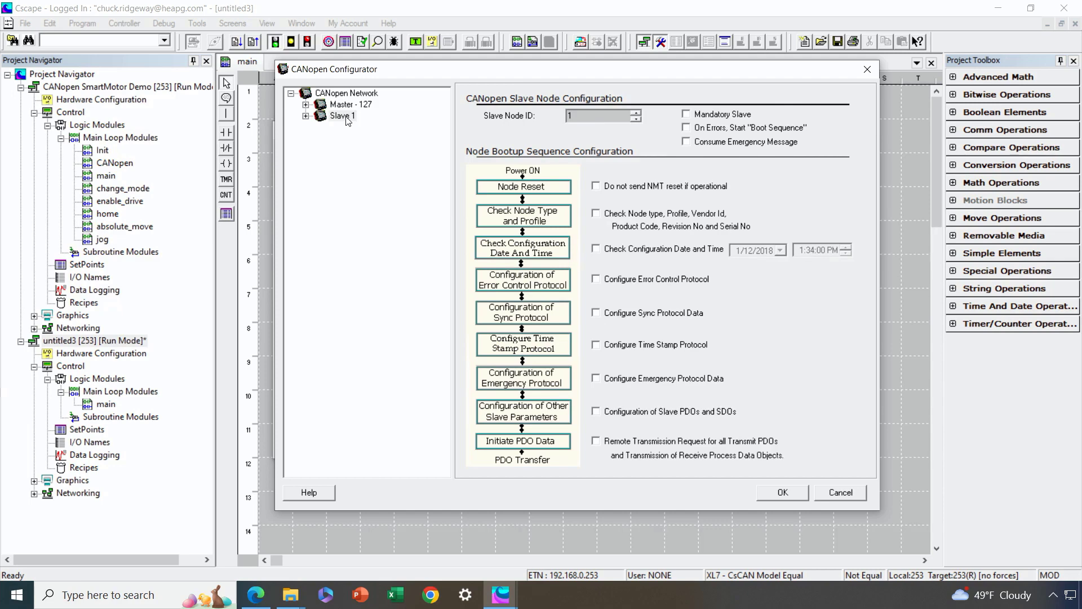
Step: Make Slave 1 mandatory and include error control protocol and slave PDO and SDO configuration in its bootup sequence
{"action": "left_click", "coordinate": [342, 117]}
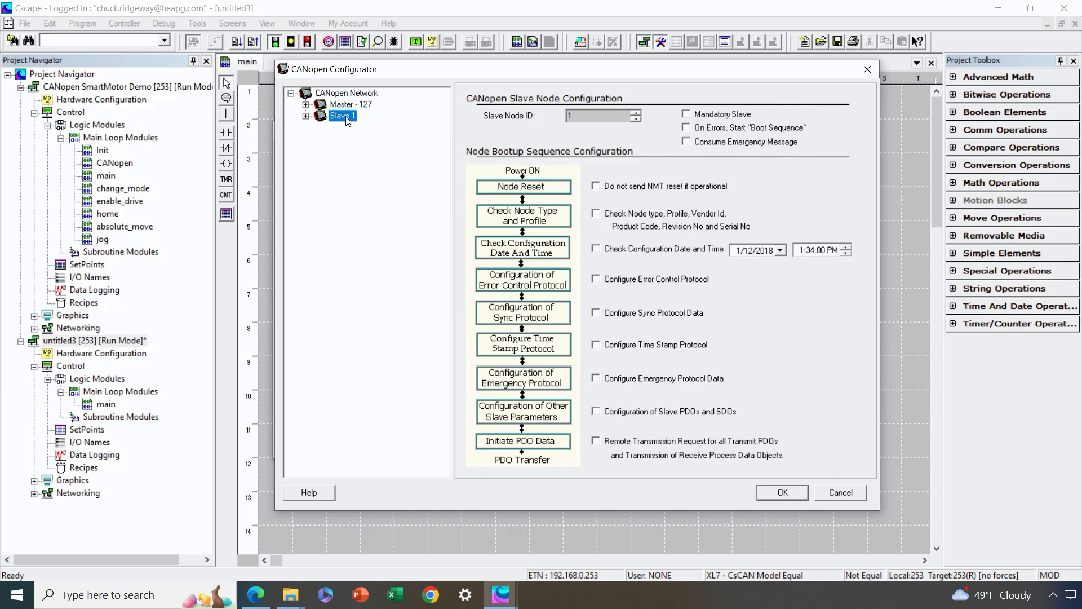
{"action": "left_click", "coordinate": [687, 115]}
{"action": "left_click", "coordinate": [306, 117]}
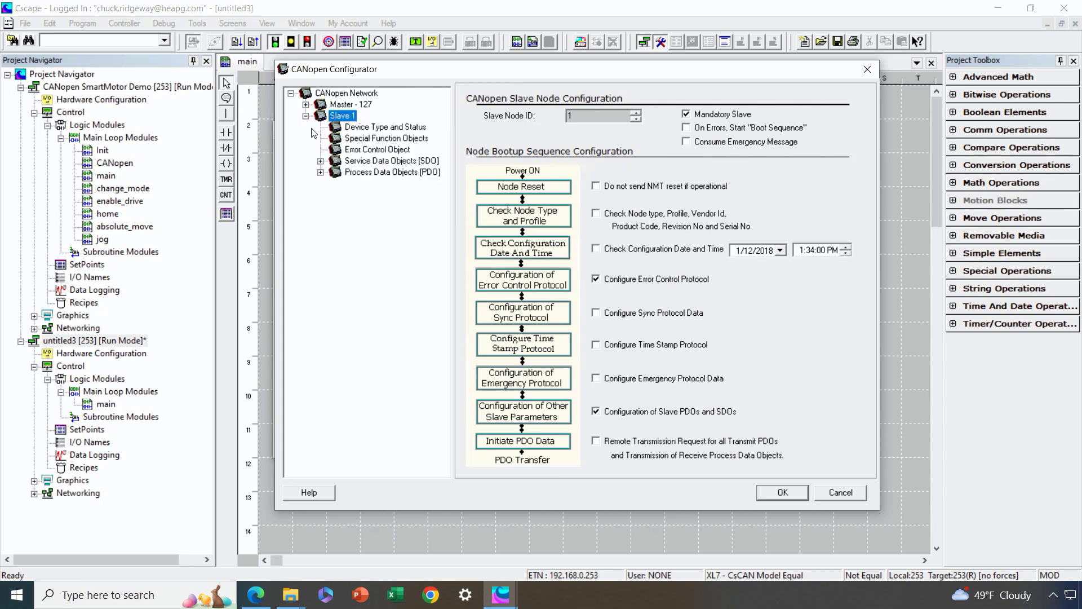
Step: Review Slave 1's device type and status, special function objects, error control heartbeat settings and service data objects
{"action": "left_click", "coordinate": [356, 130]}
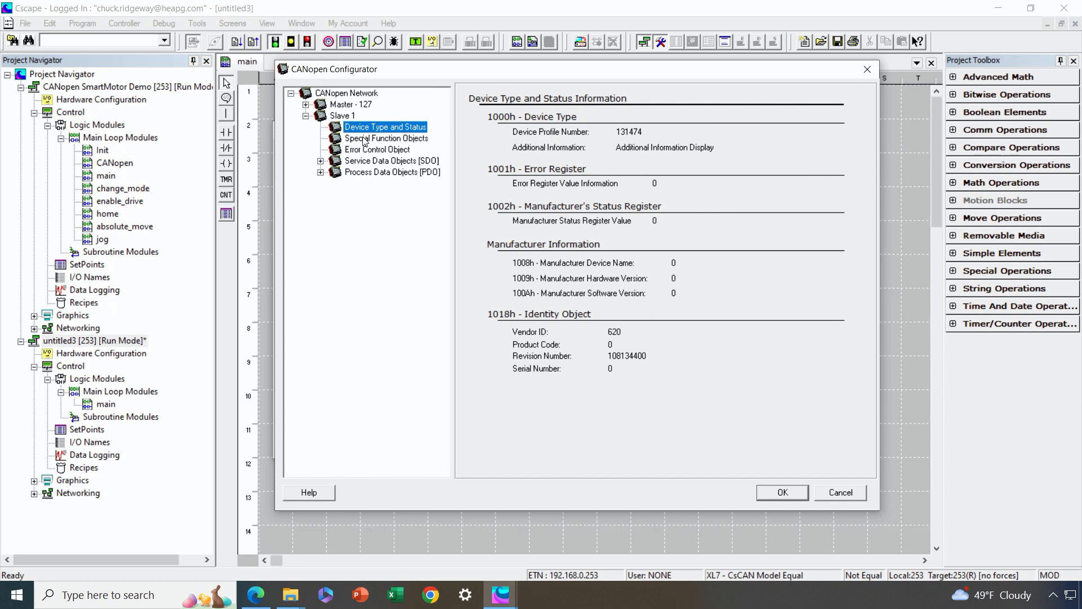
{"action": "left_click", "coordinate": [365, 139]}
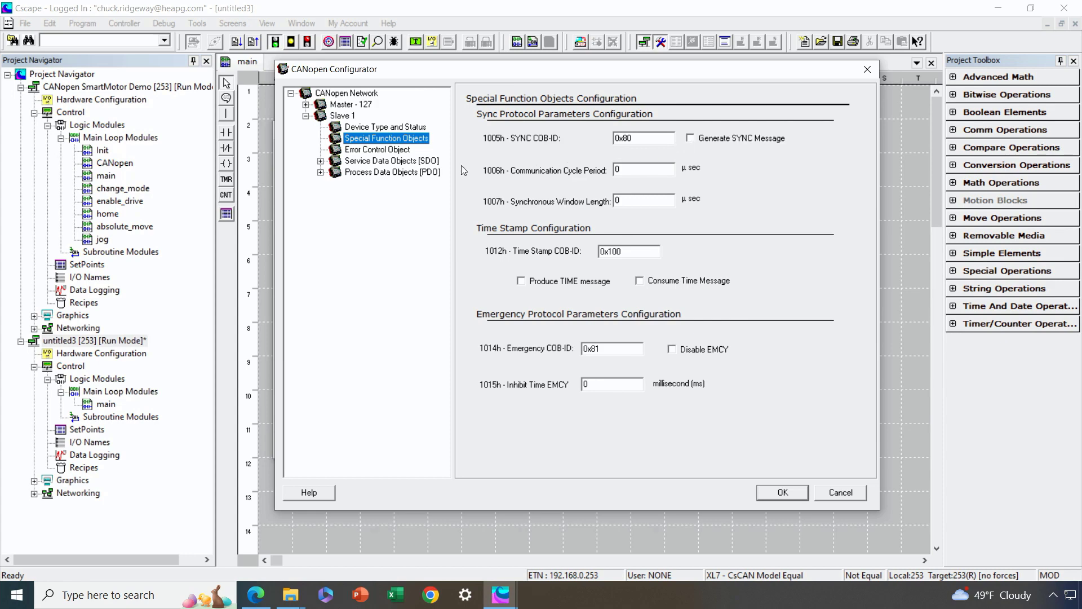
{"action": "left_click", "coordinate": [388, 150]}
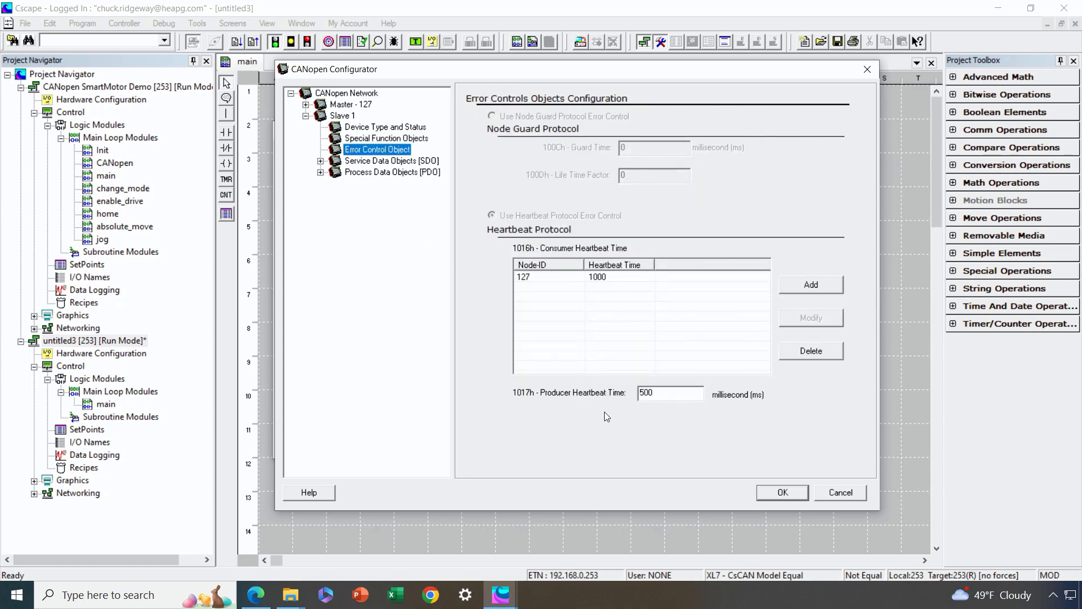
{"action": "left_click", "coordinate": [664, 396]}
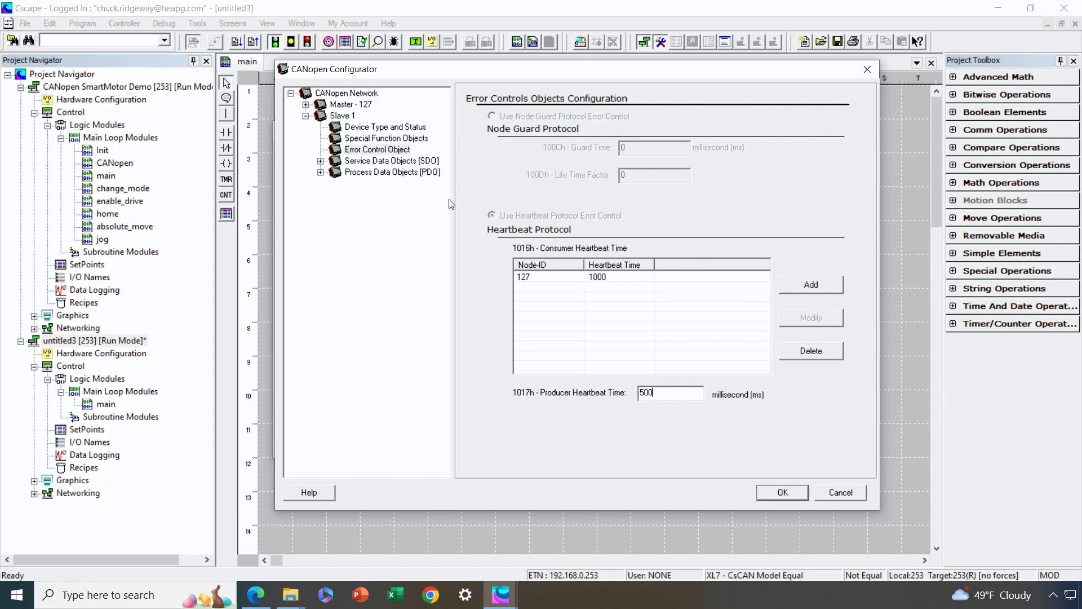
{"action": "left_click", "coordinate": [373, 162]}
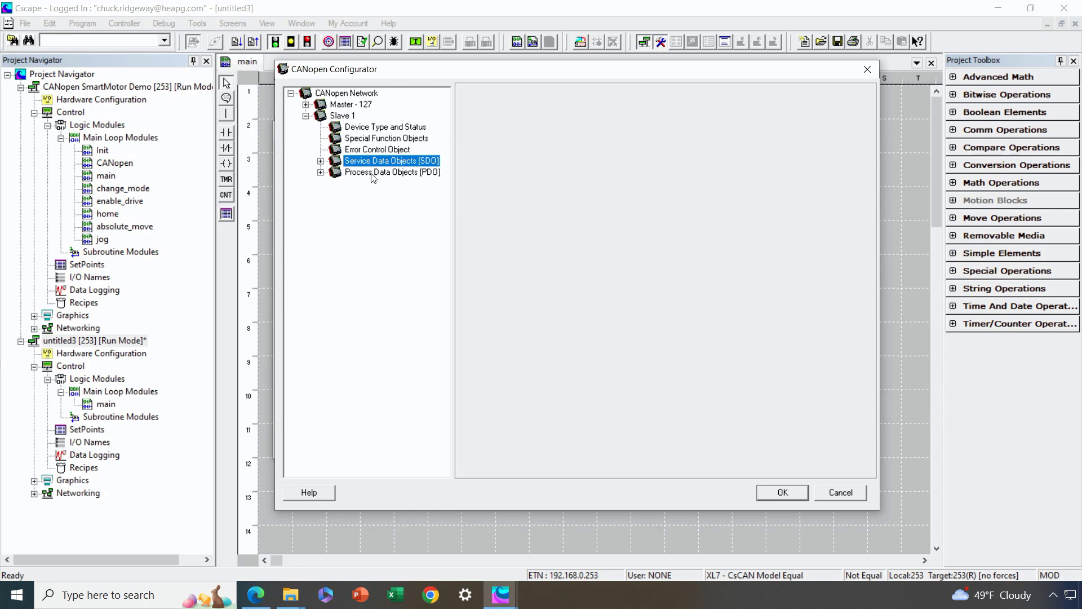
Step: Map STATUSWORD (index 0x6041, sub index 0x0, UNSIGNED 16 BIT) from the EDS to Slave 1's transmit PDO 1800
{"action": "left_click", "coordinate": [372, 174]}
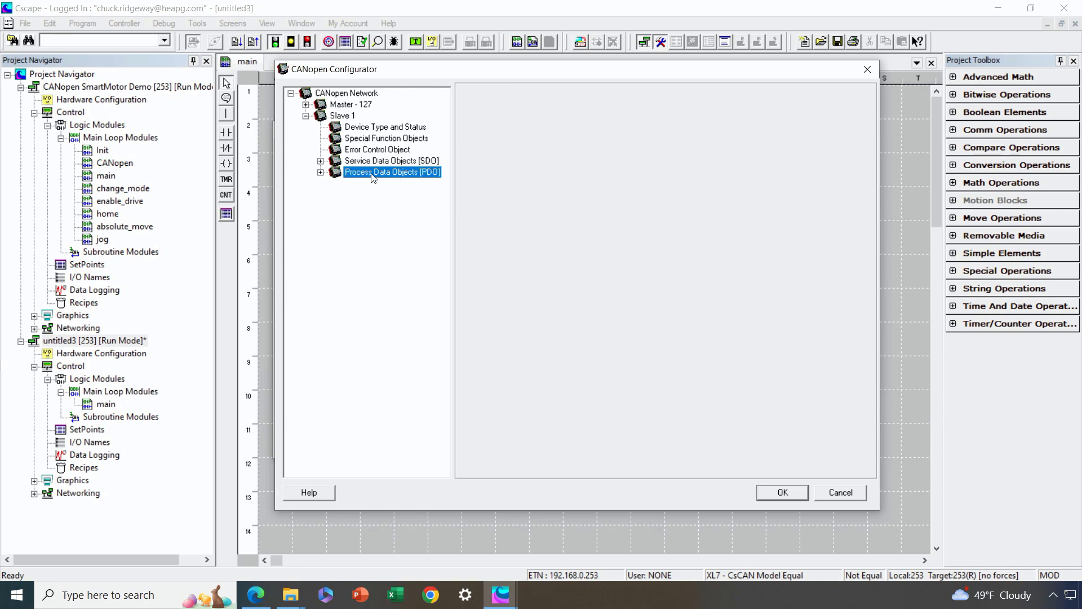
{"action": "left_click", "coordinate": [321, 172]}
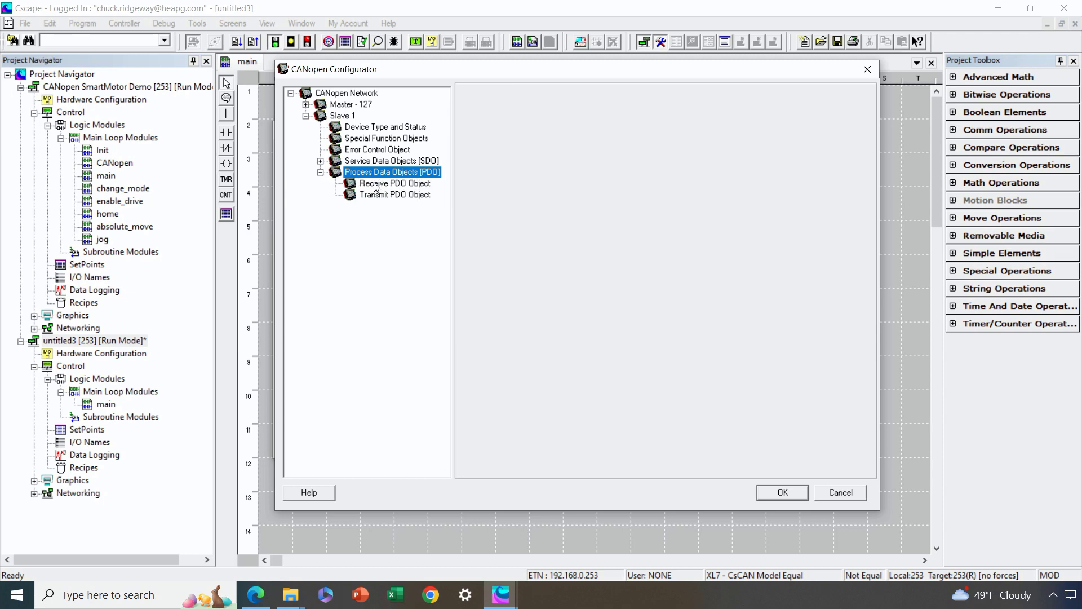
{"action": "left_click", "coordinate": [384, 197]}
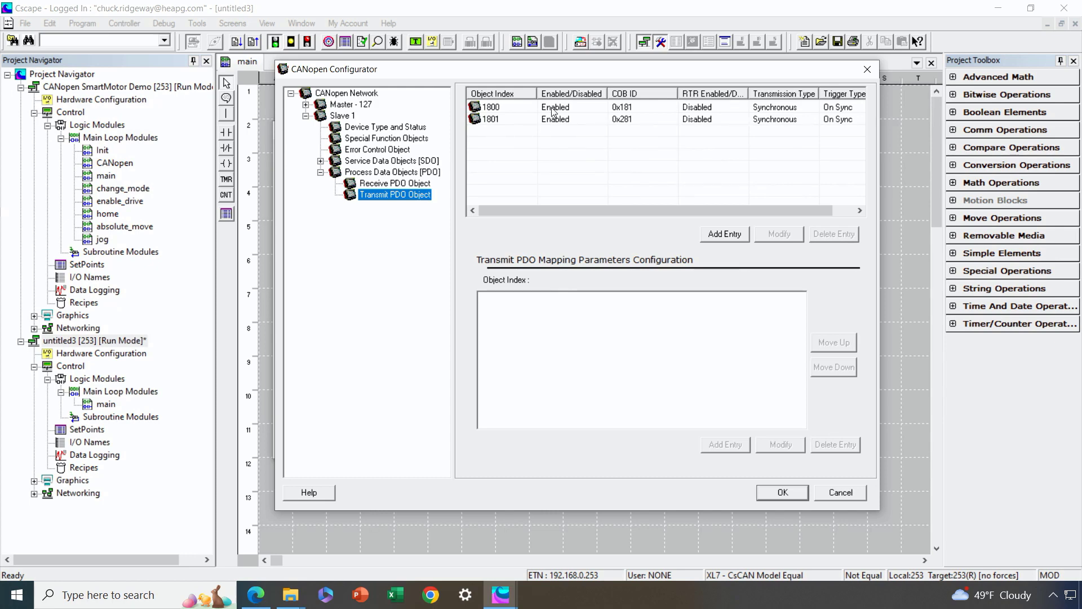
{"action": "left_click", "coordinate": [554, 108]}
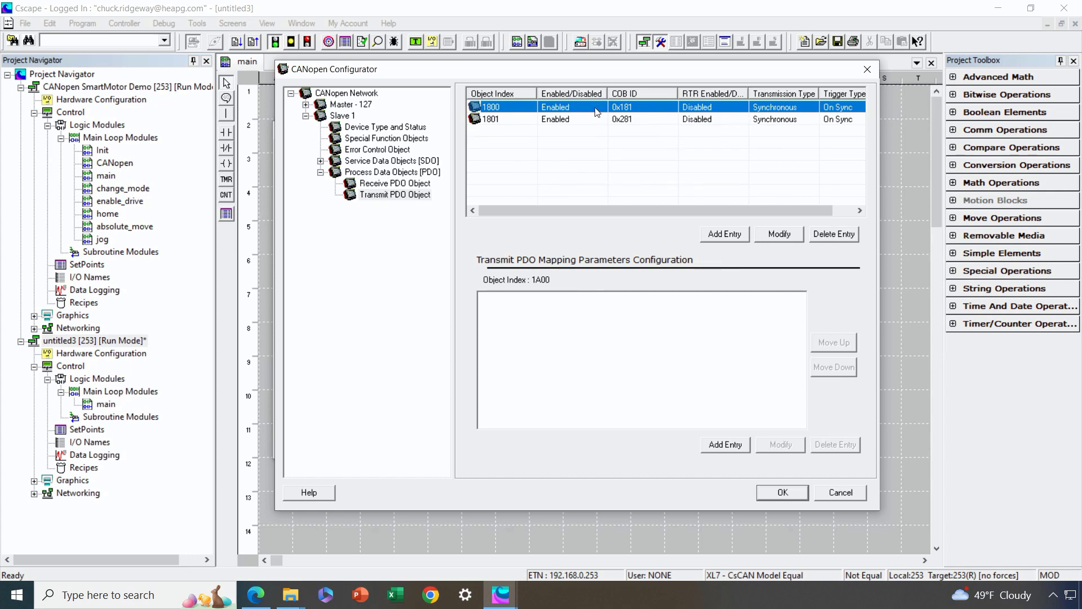
{"action": "left_click", "coordinate": [728, 448]}
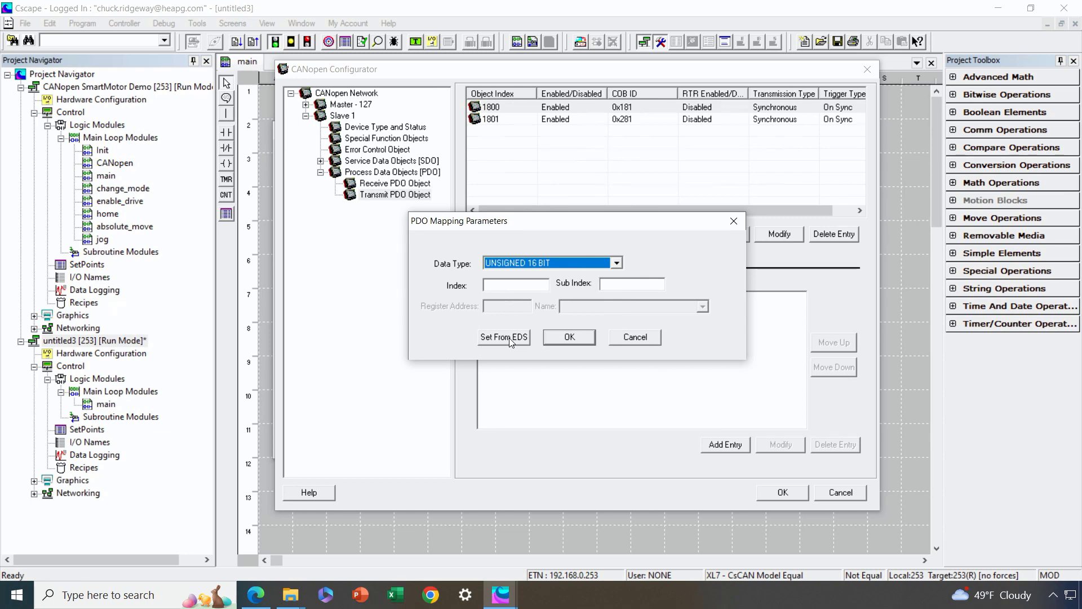
{"action": "left_click", "coordinate": [505, 337]}
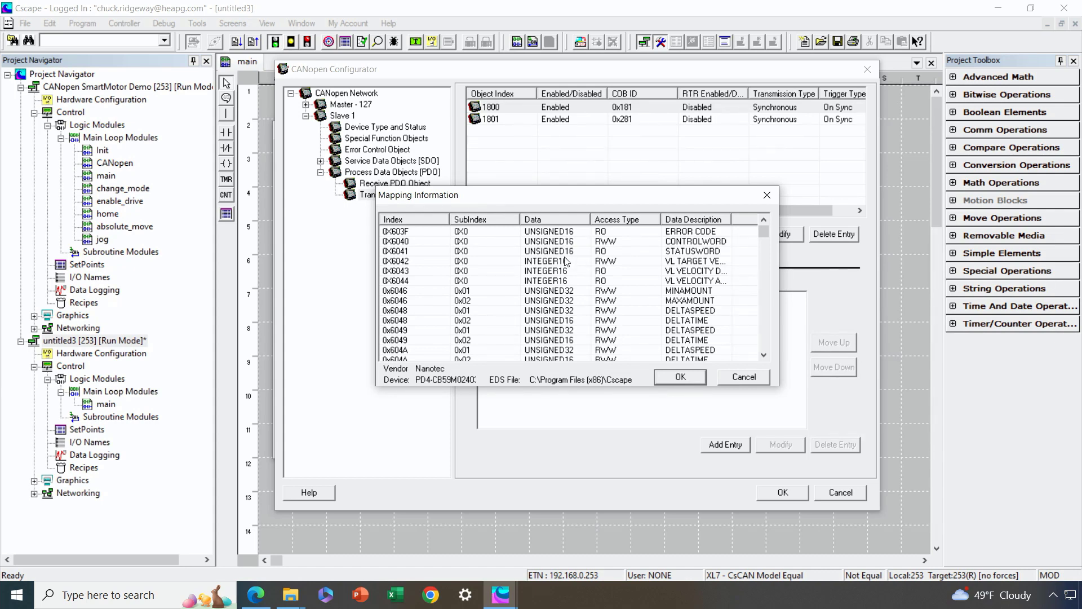
{"action": "left_click", "coordinate": [403, 253]}
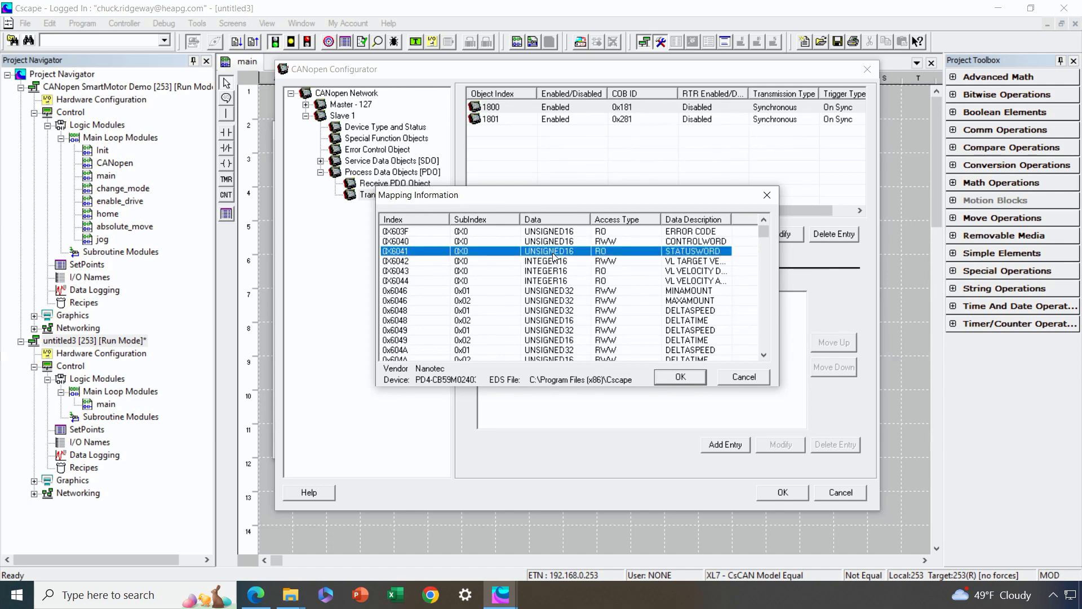
{"action": "left_click", "coordinate": [678, 376]}
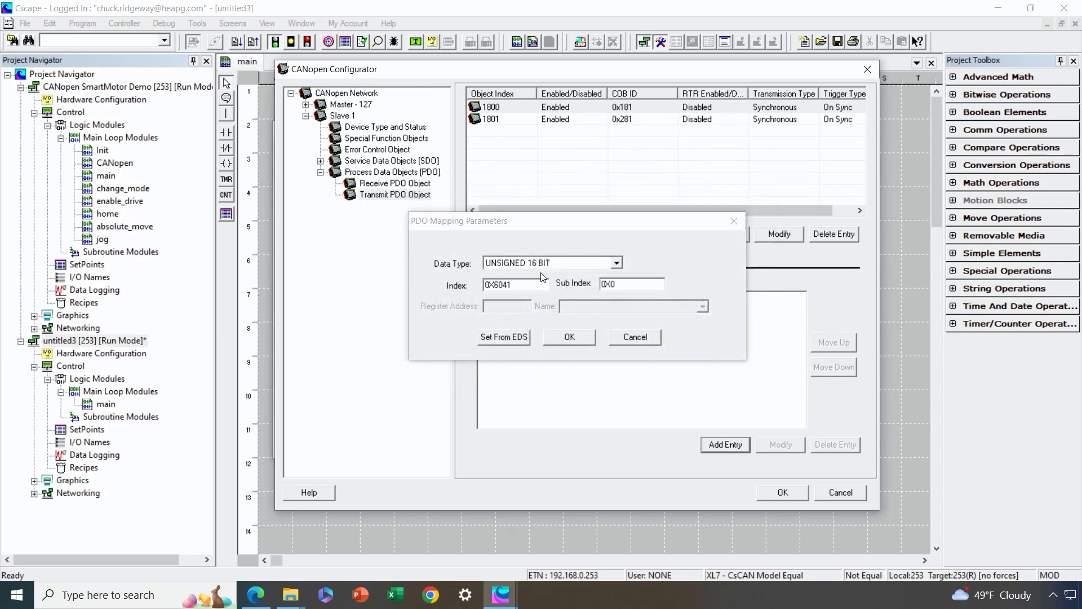
{"action": "left_click", "coordinate": [571, 338]}
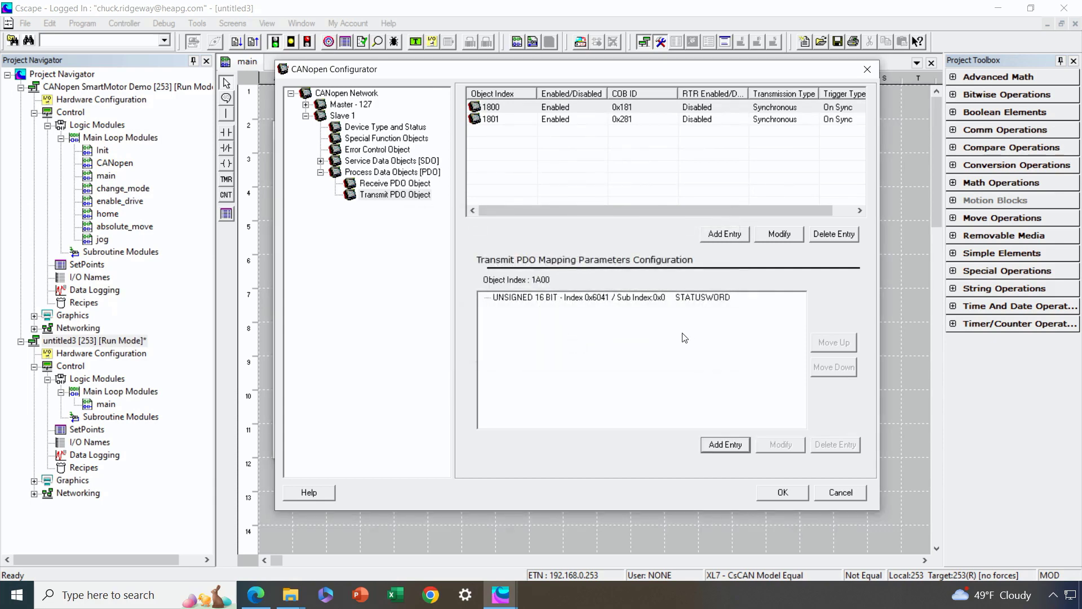
Step: Map MODES OF OPERATION DISPLAY (index 0x6061, sub index 0x0) from the EDS to Slave 1's transmit PDO 1800 as SIGNED 8 BIT
{"action": "left_click", "coordinate": [721, 448]}
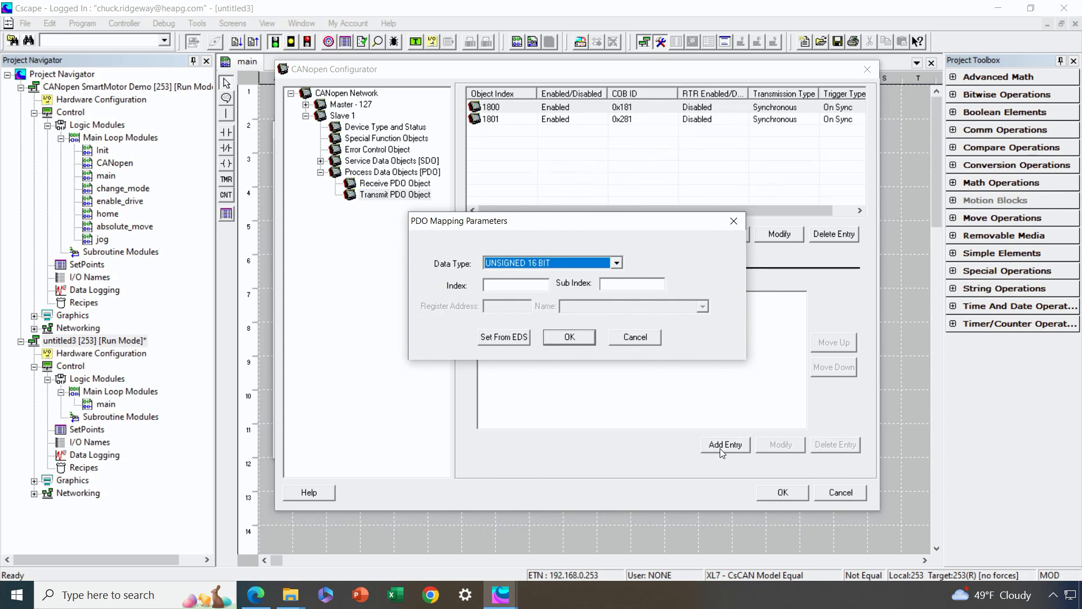
{"action": "left_click", "coordinate": [521, 339]}
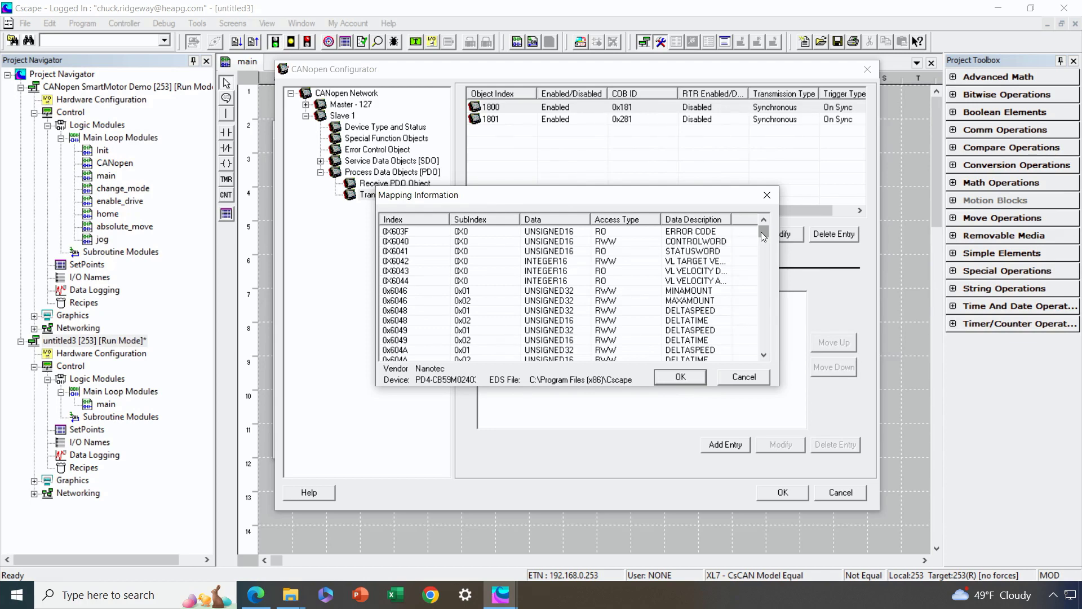
{"action": "left_click_drag", "start_coordinate": [761, 233], "coordinate": [762, 244]}
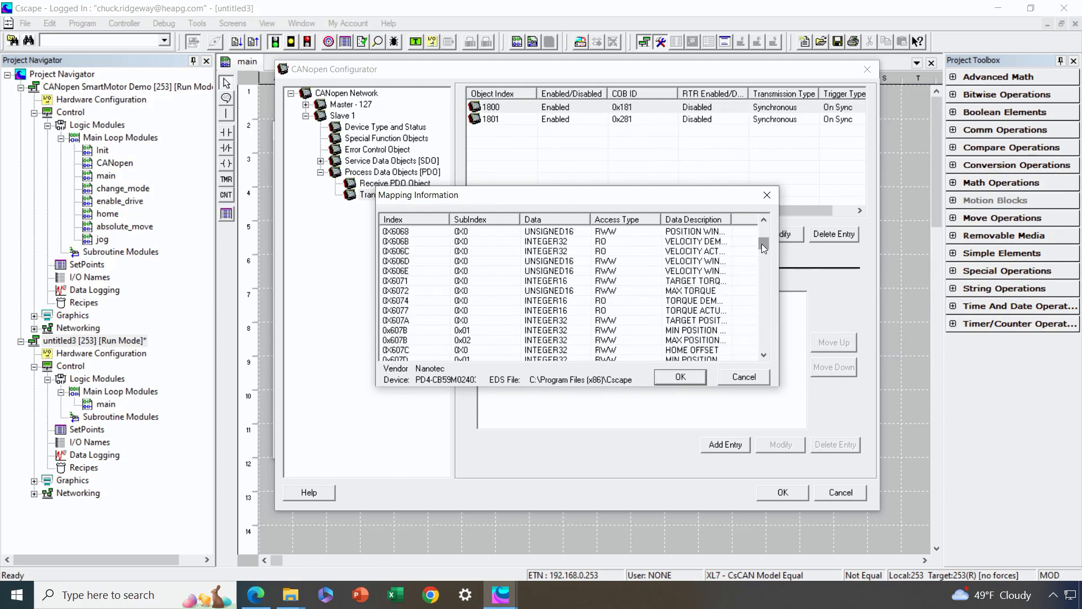
{"action": "left_click", "coordinate": [764, 220]}
{"action": "left_click", "coordinate": [764, 221]}
{"action": "left_click", "coordinate": [764, 220]}
{"action": "left_click", "coordinate": [764, 221]}
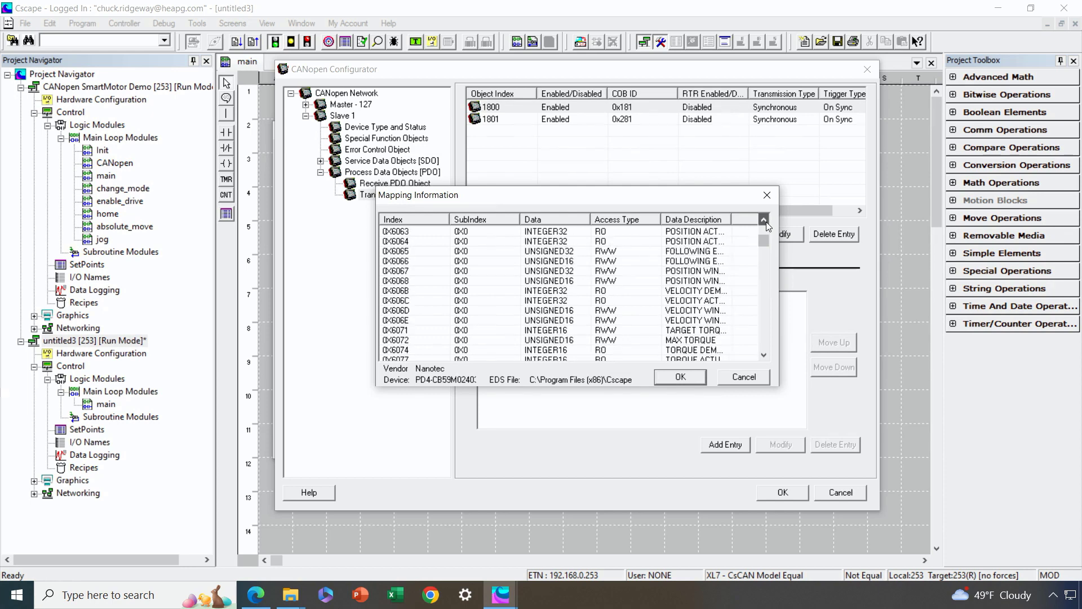
{"action": "left_click", "coordinate": [764, 220]}
{"action": "left_click", "coordinate": [764, 220]}
{"action": "left_click", "coordinate": [765, 221]}
{"action": "left_click", "coordinate": [764, 220]}
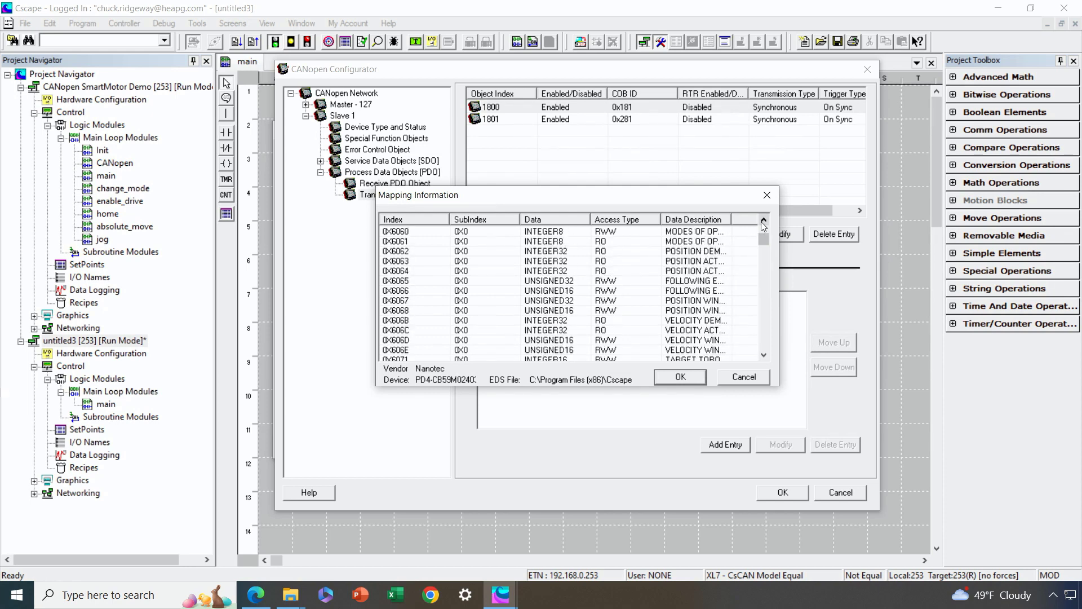
{"action": "left_click", "coordinate": [454, 242]}
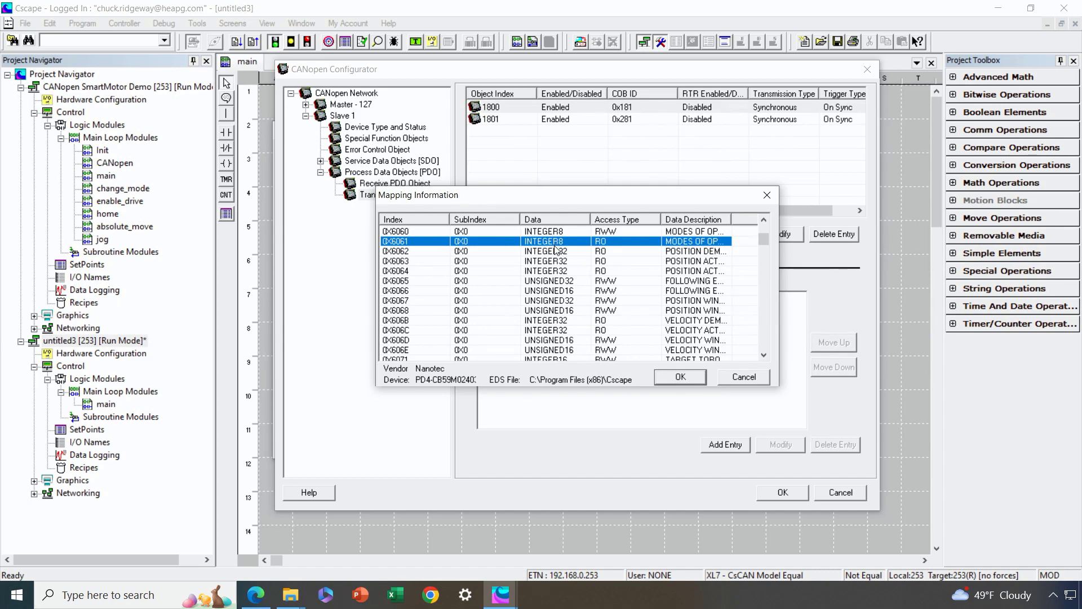
{"action": "left_click", "coordinate": [679, 375]}
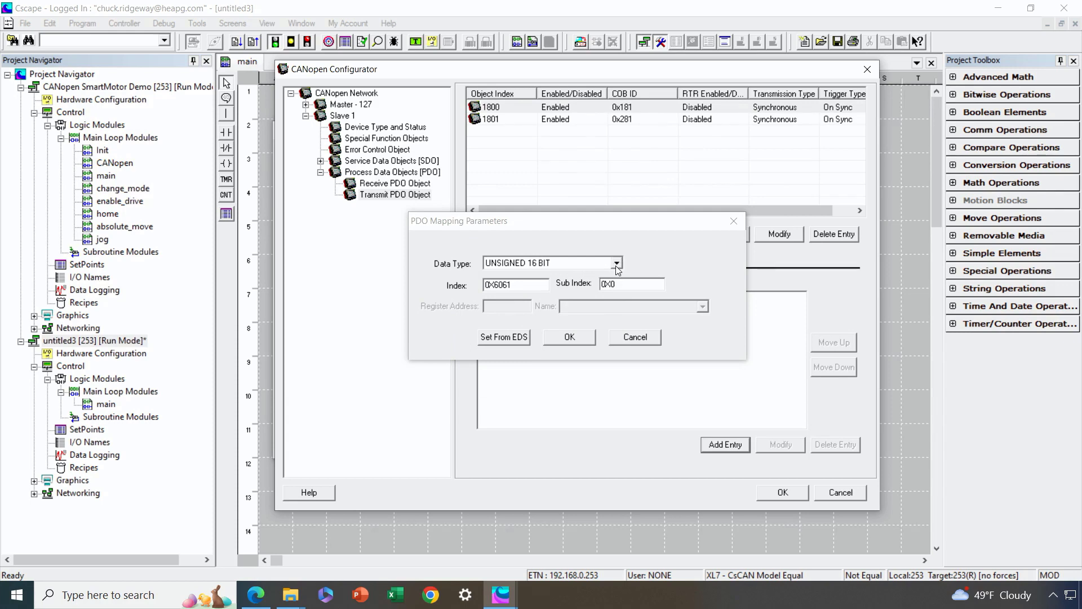
{"action": "left_click", "coordinate": [617, 262]}
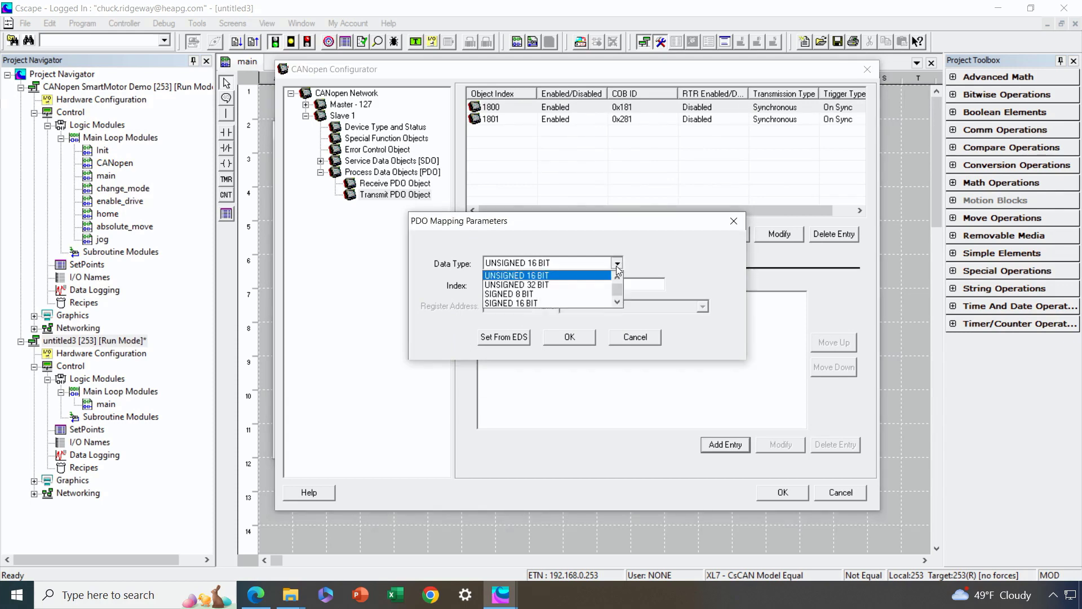
{"action": "left_click", "coordinate": [577, 294]}
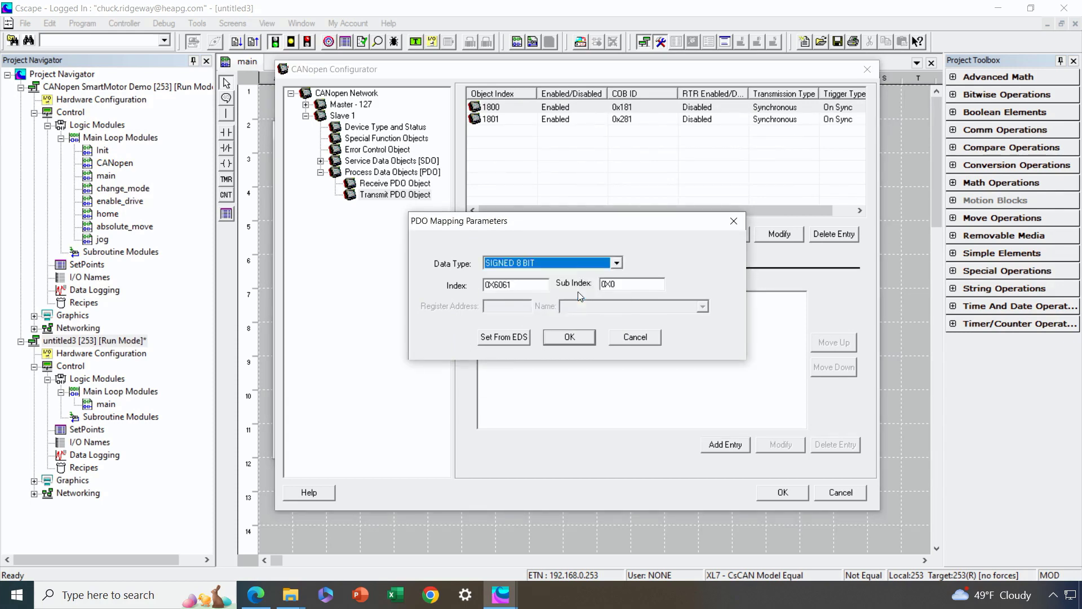
{"action": "left_click", "coordinate": [588, 337]}
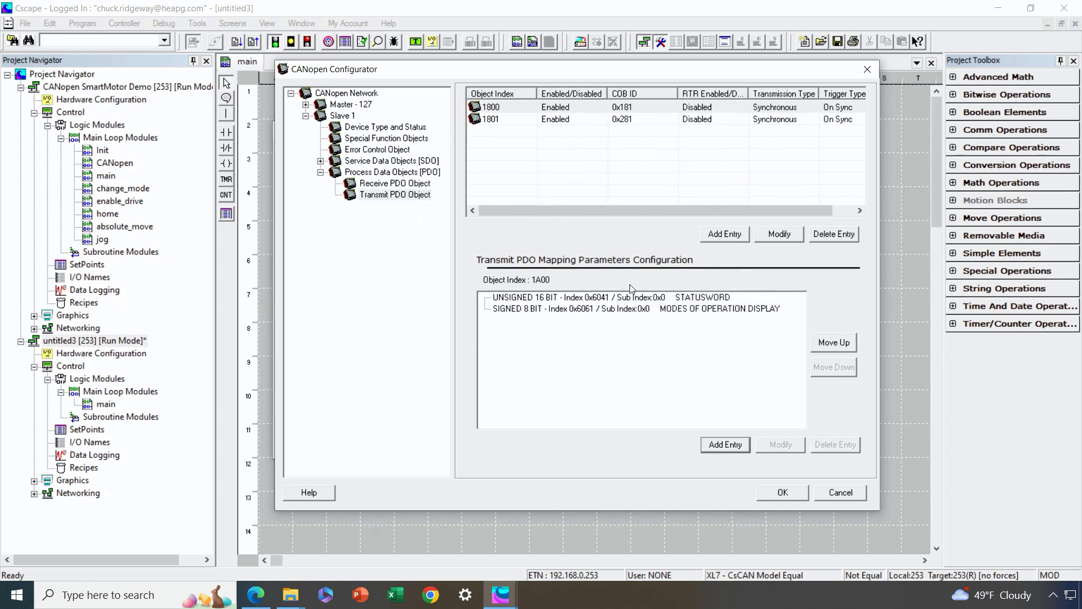
Step: Map POSITION ACTUAL VALUE (index 0x6064, sub index 0x0) from the EDS to Slave 1's transmit PDO 1801 as SIGNED 32 BIT
{"action": "left_click", "coordinate": [546, 123]}
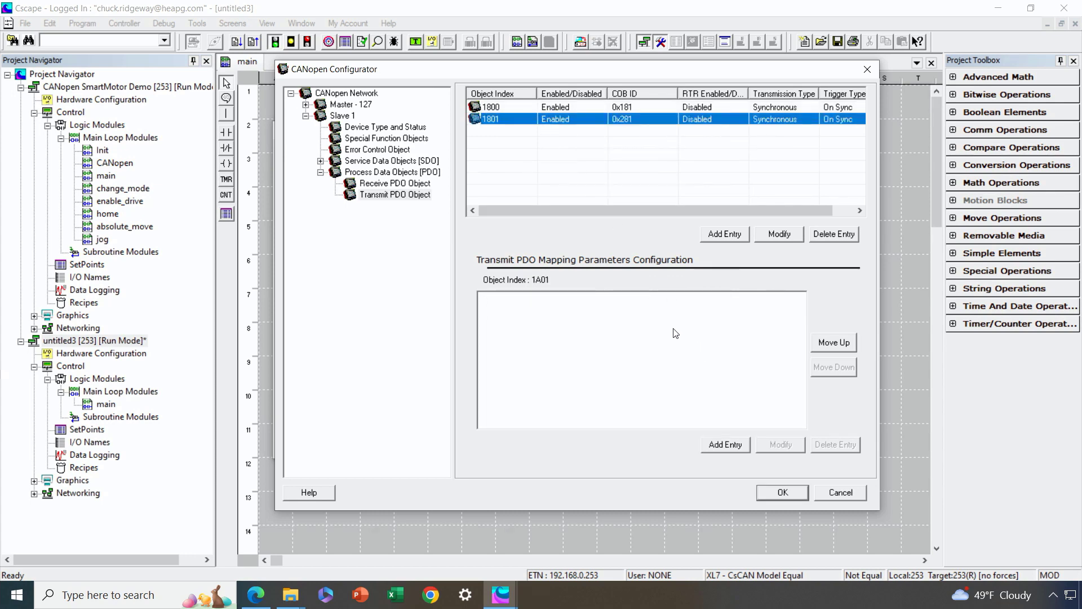
{"action": "left_click", "coordinate": [725, 445]}
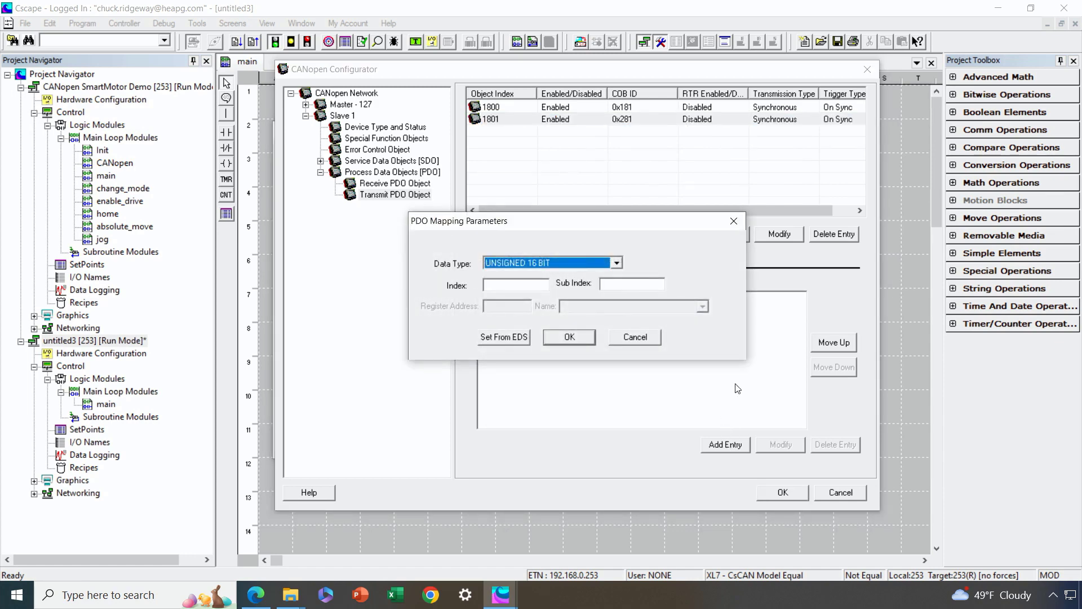
{"action": "left_click", "coordinate": [523, 340]}
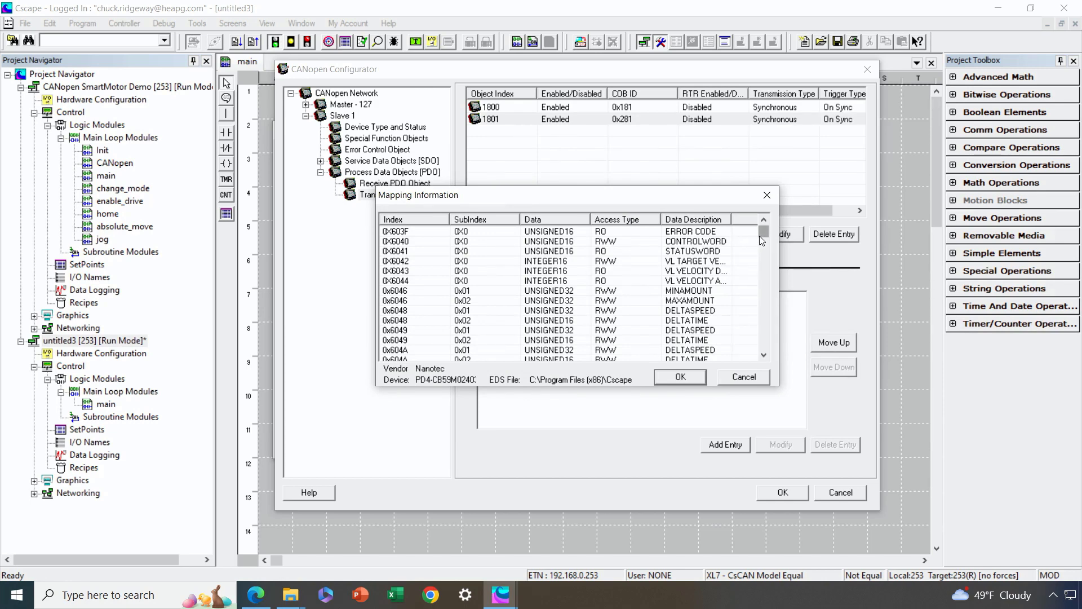
{"action": "left_click", "coordinate": [762, 356]}
{"action": "left_click", "coordinate": [762, 357]}
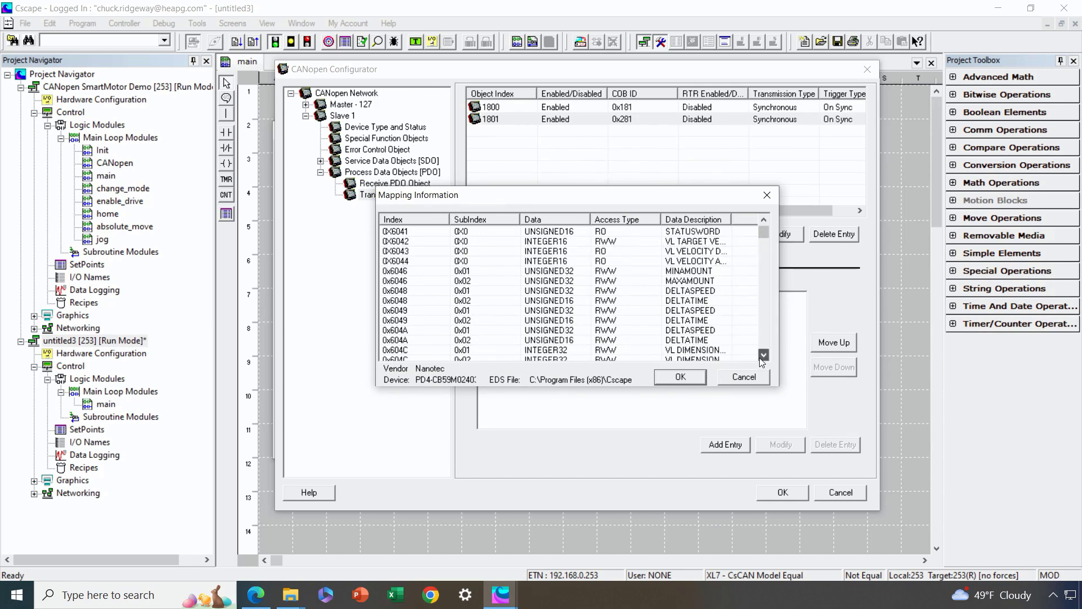
{"action": "scroll", "coordinate": [762, 358], "scroll_direction": "down", "scroll_amount": 3}
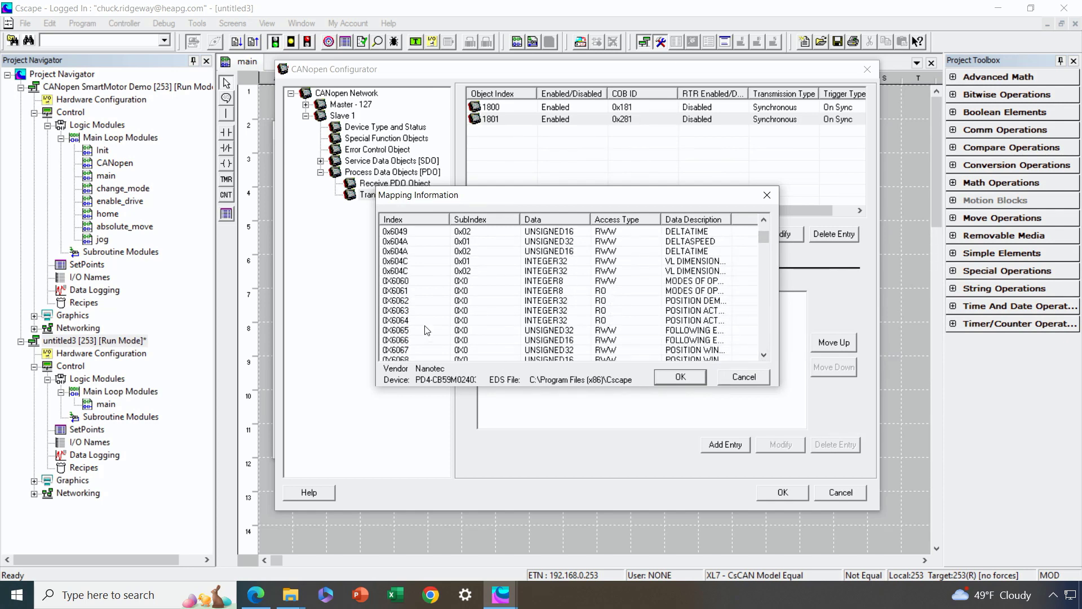
{"action": "left_click", "coordinate": [428, 320]}
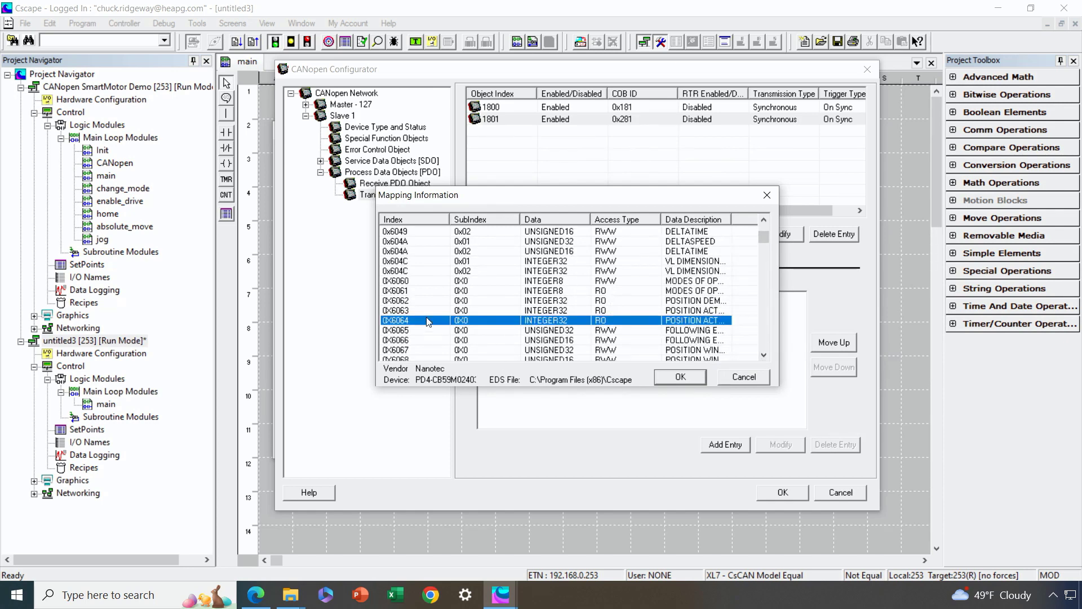
{"action": "left_click", "coordinate": [676, 375]}
{"action": "left_click", "coordinate": [617, 263]}
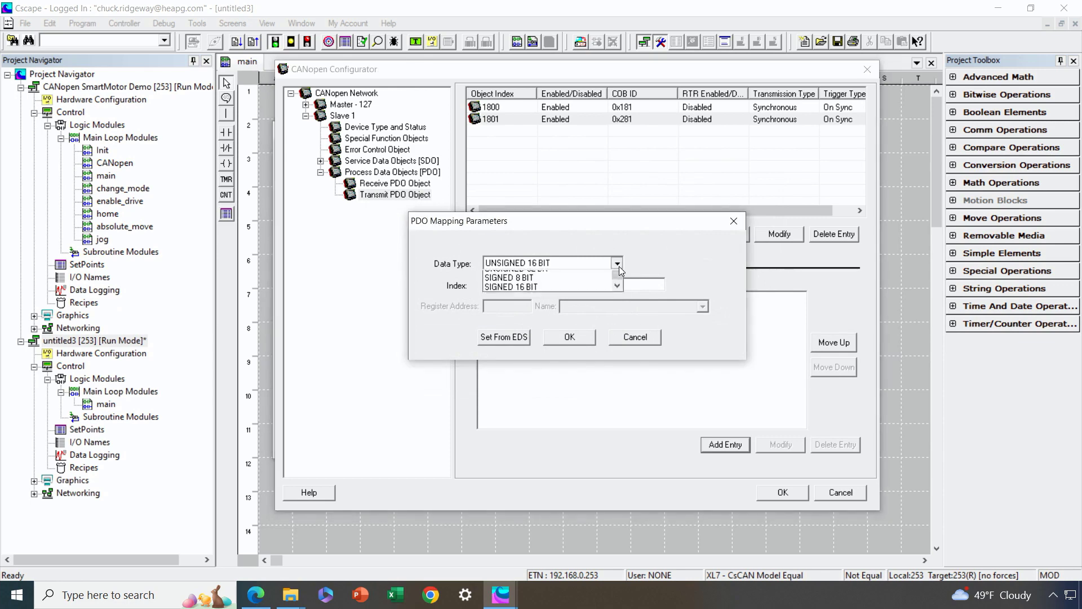
{"action": "left_click", "coordinate": [617, 302]}
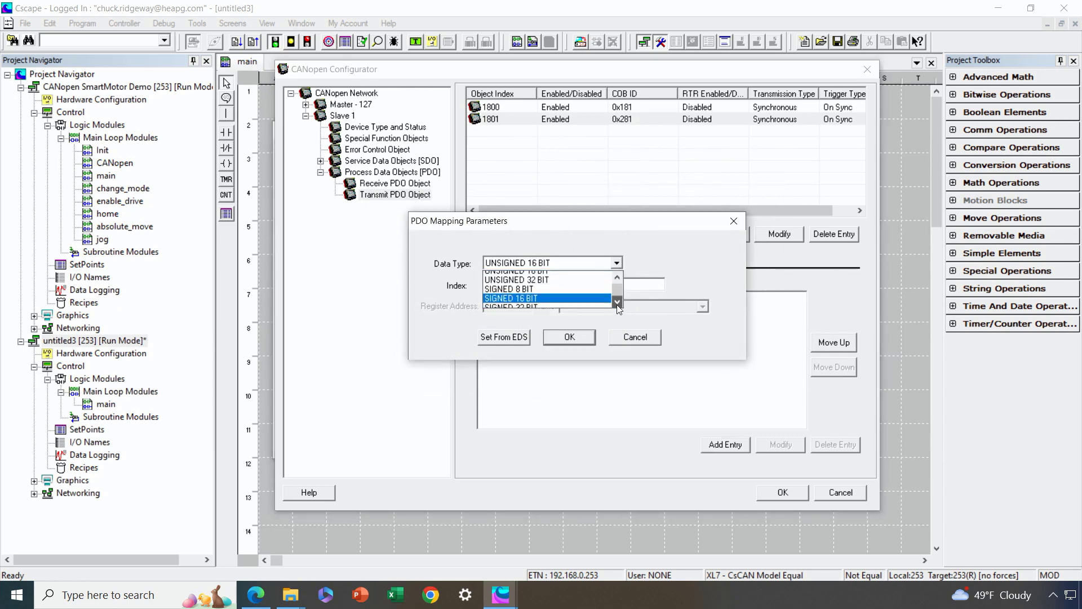
{"action": "left_click", "coordinate": [617, 302]}
{"action": "left_click", "coordinate": [586, 298]}
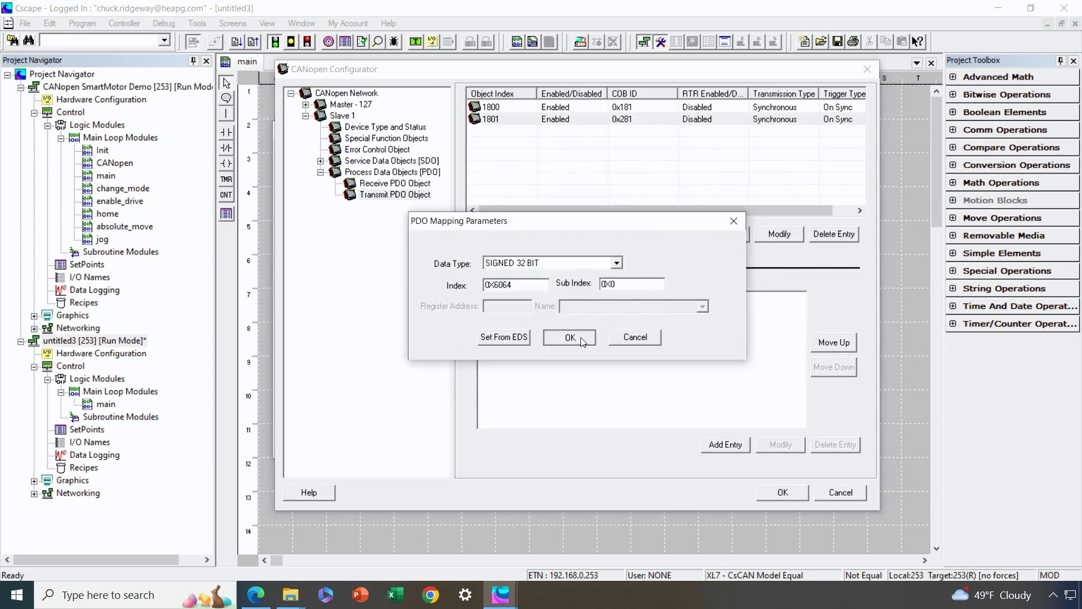
{"action": "left_click", "coordinate": [582, 338]}
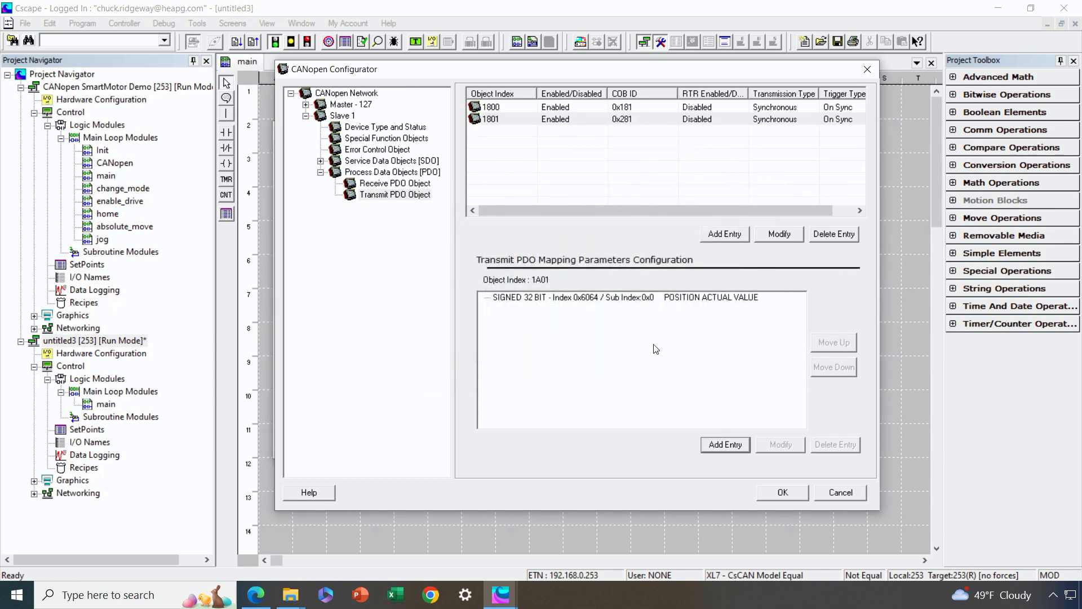
Step: Map VL VELOCITY ACTUAL VALUE (index 0x6044, sub index 0x0) from the EDS to transmit PDO 1801 as SIGNED 16 BIT
{"action": "left_click", "coordinate": [742, 448]}
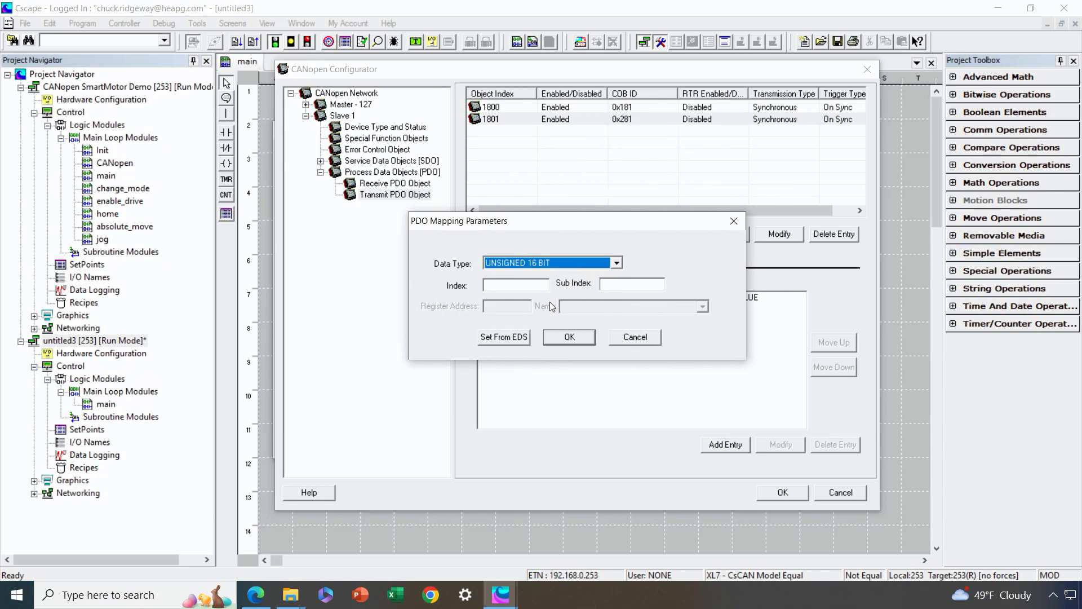
{"action": "left_click", "coordinate": [512, 337]}
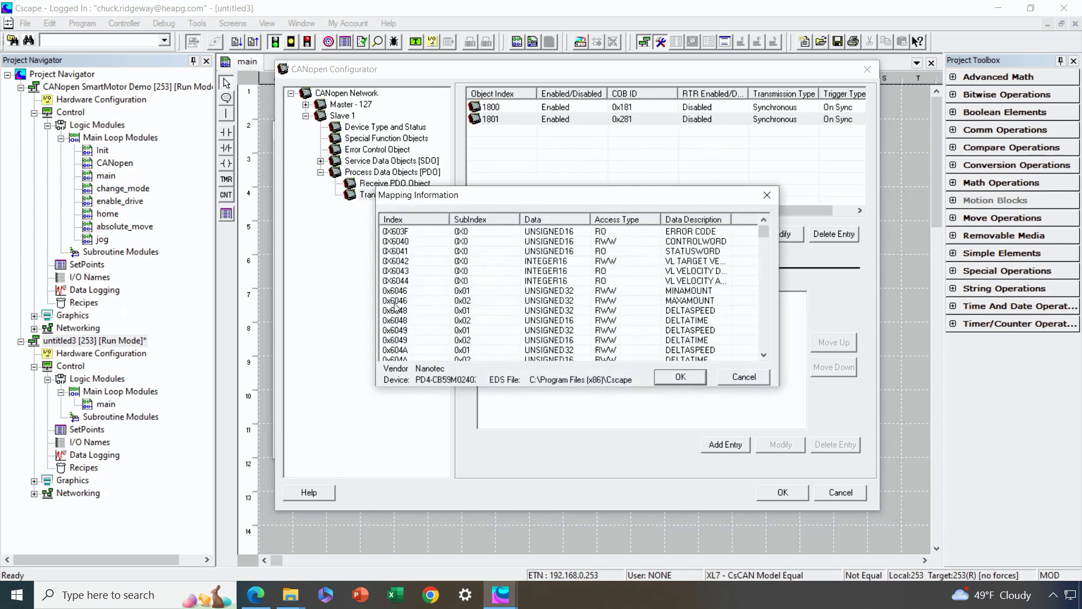
{"action": "left_click", "coordinate": [398, 282]}
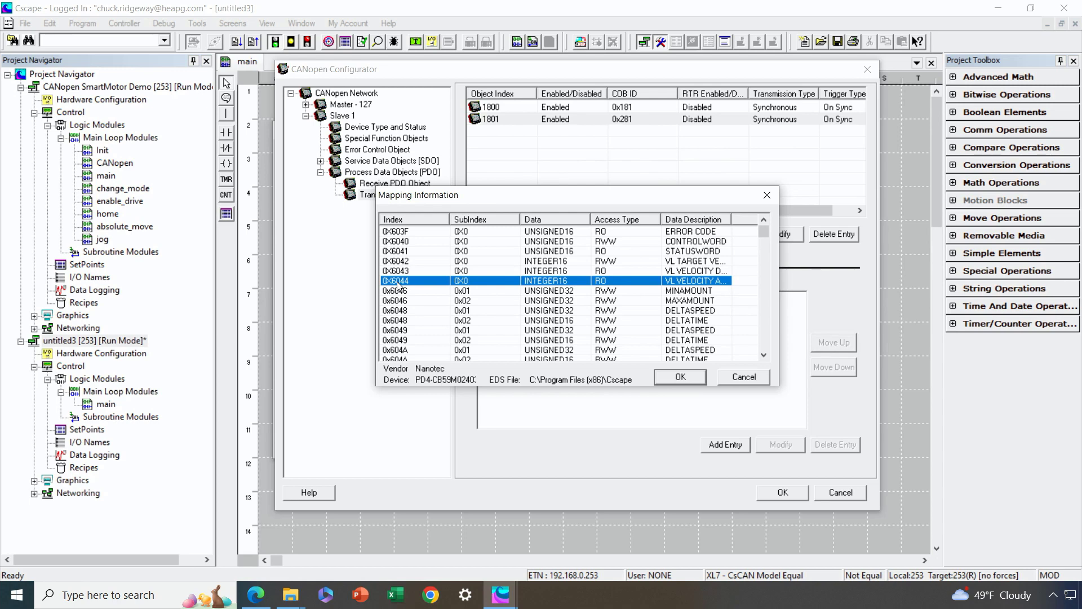
{"action": "left_click", "coordinate": [678, 382]}
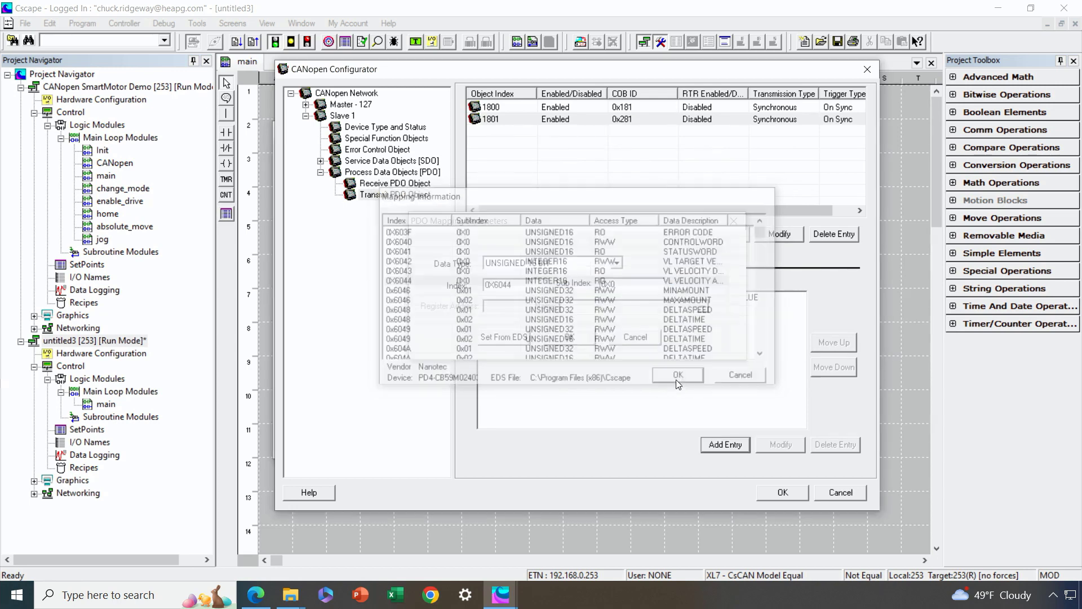
{"action": "left_click", "coordinate": [618, 264]}
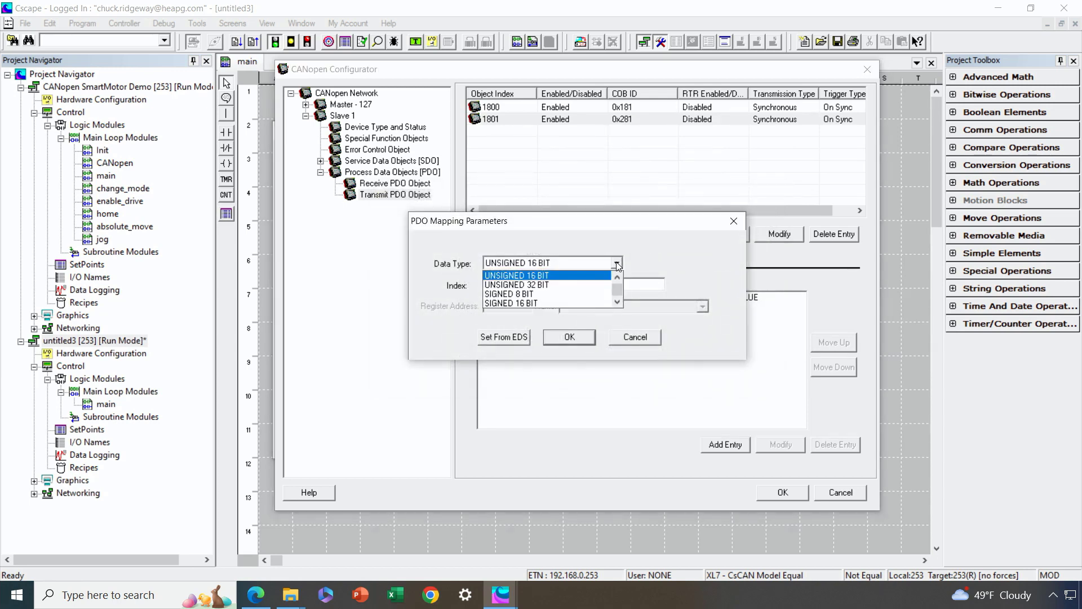
{"action": "left_click", "coordinate": [582, 304]}
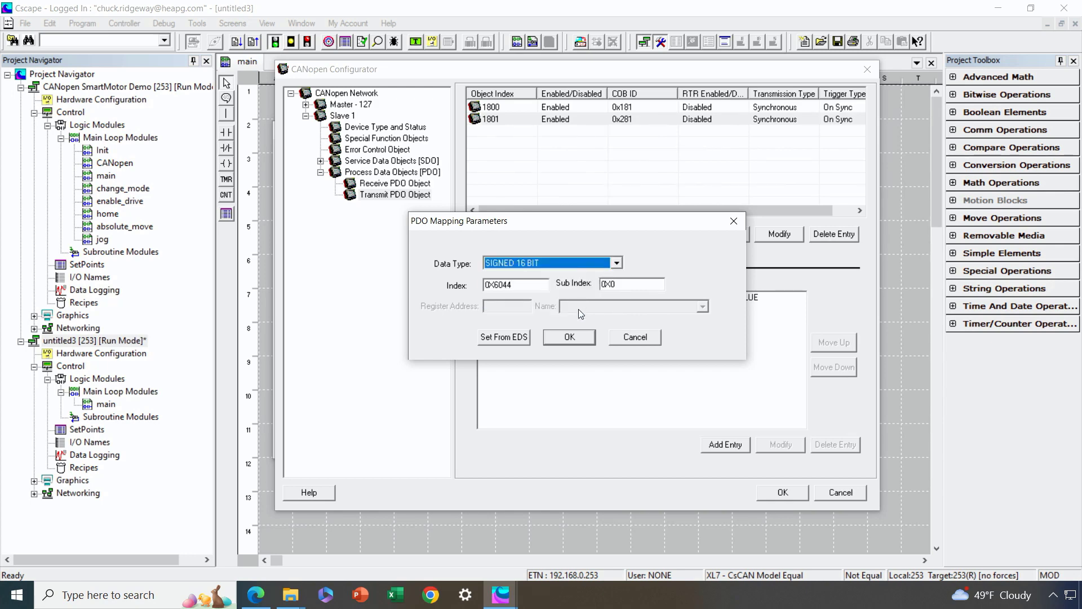
{"action": "left_click", "coordinate": [575, 340]}
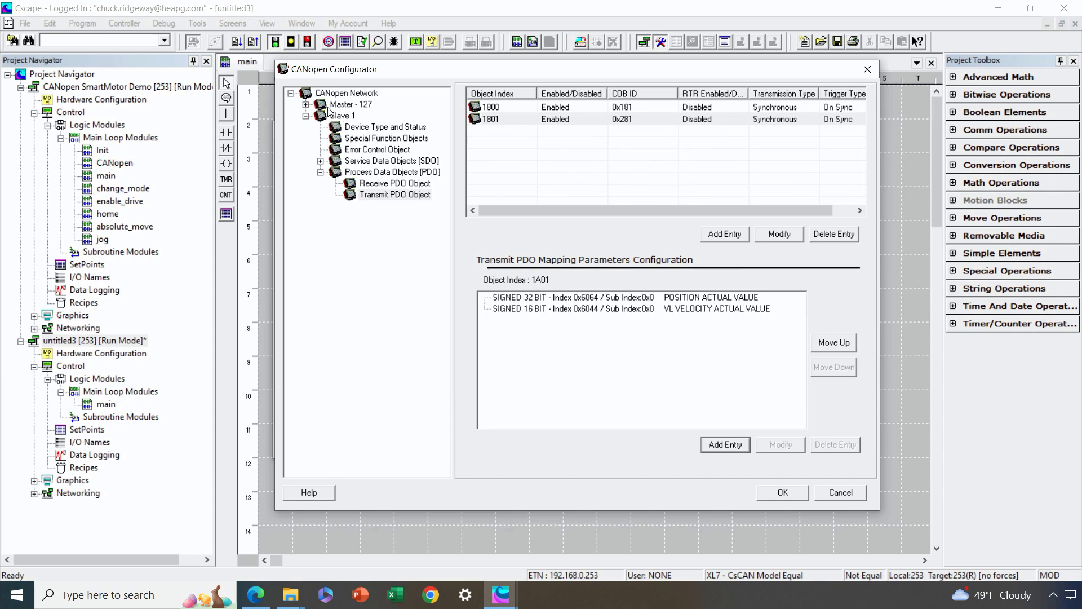
Step: Add two receive PDOs to the master from the slave's transmit PDOs with COB IDs 0x181 and 0x281
{"action": "left_click", "coordinate": [306, 116]}
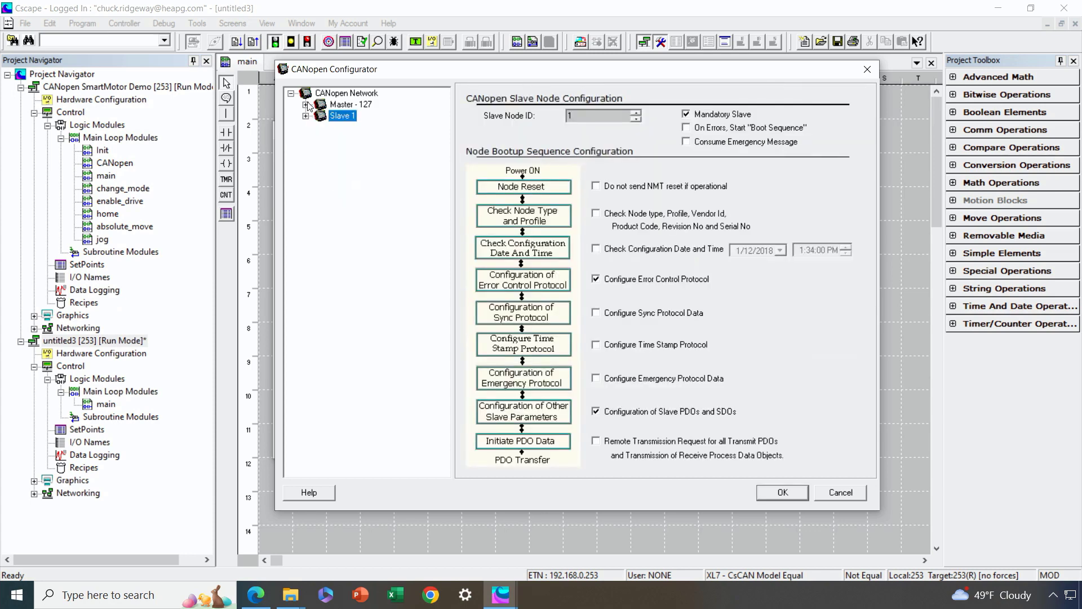
{"action": "left_click", "coordinate": [306, 105]}
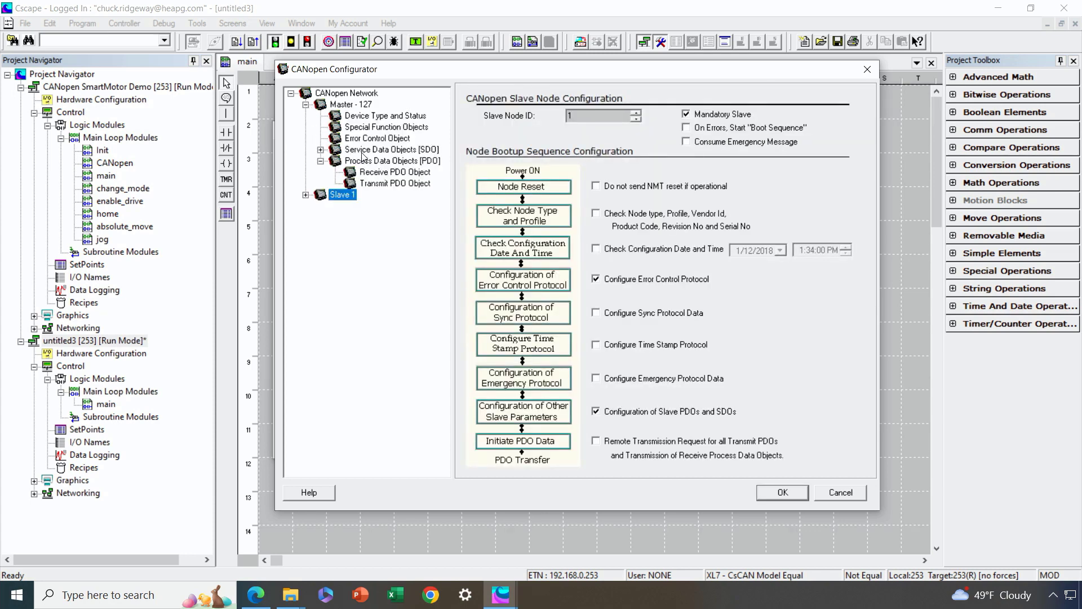
{"action": "left_click", "coordinate": [383, 173]}
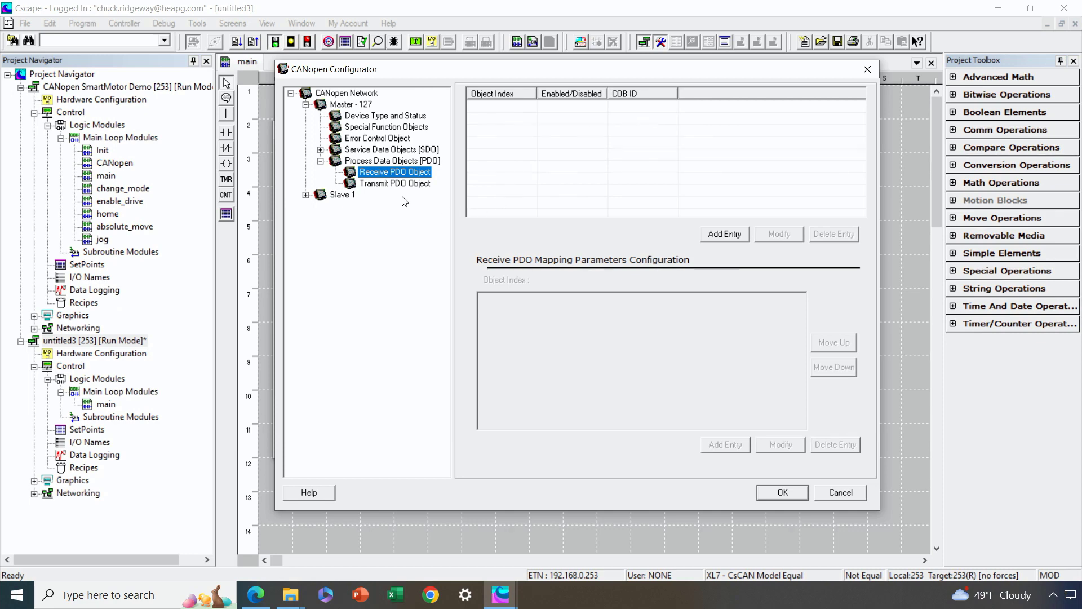
{"action": "left_click", "coordinate": [725, 237]}
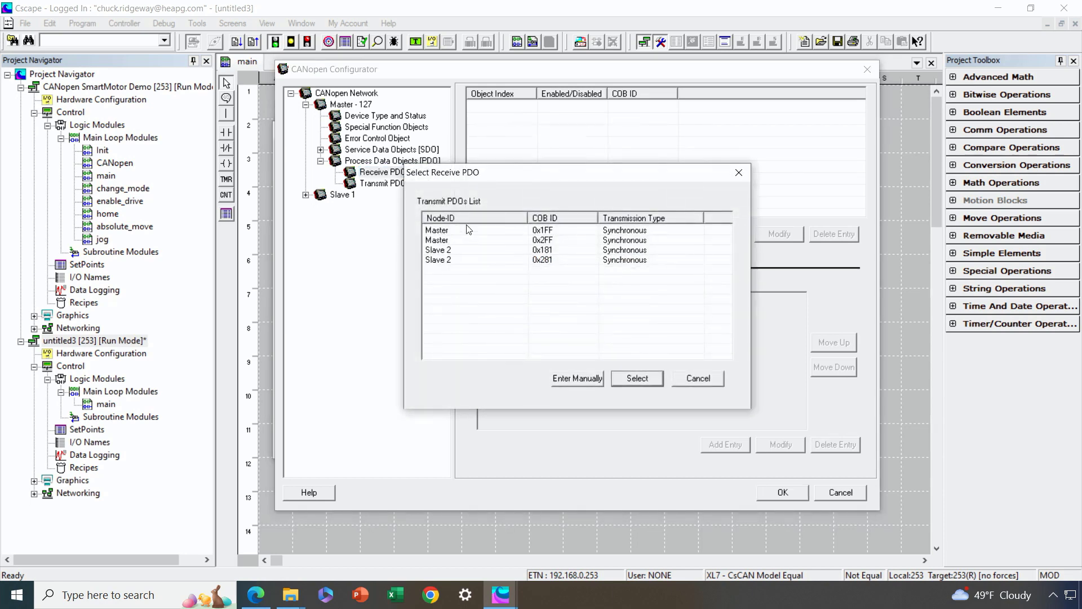
{"action": "left_click", "coordinate": [478, 253]}
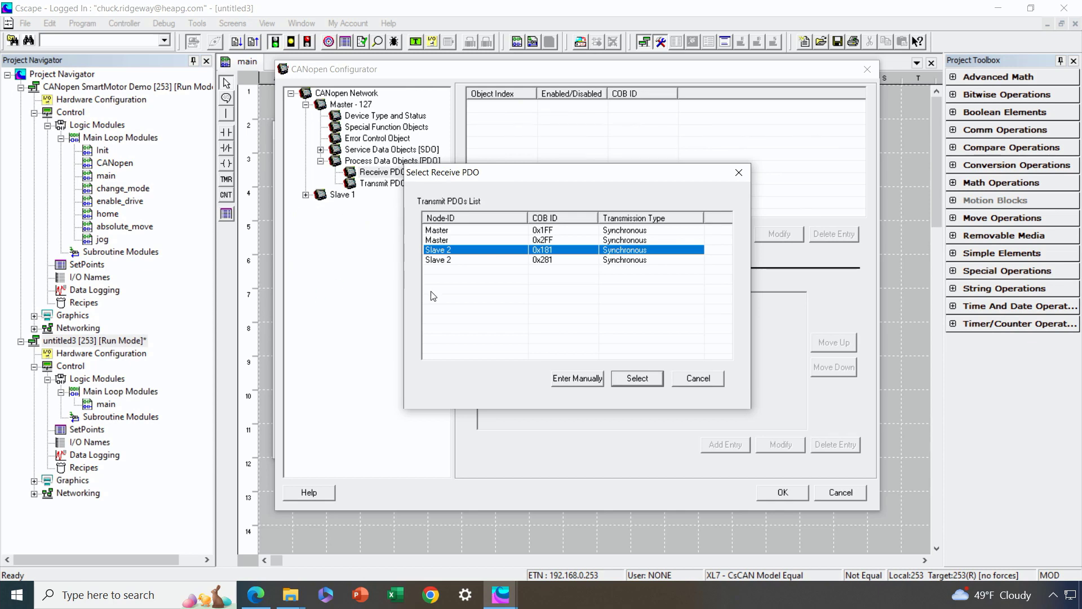
{"action": "left_click", "coordinate": [626, 383]}
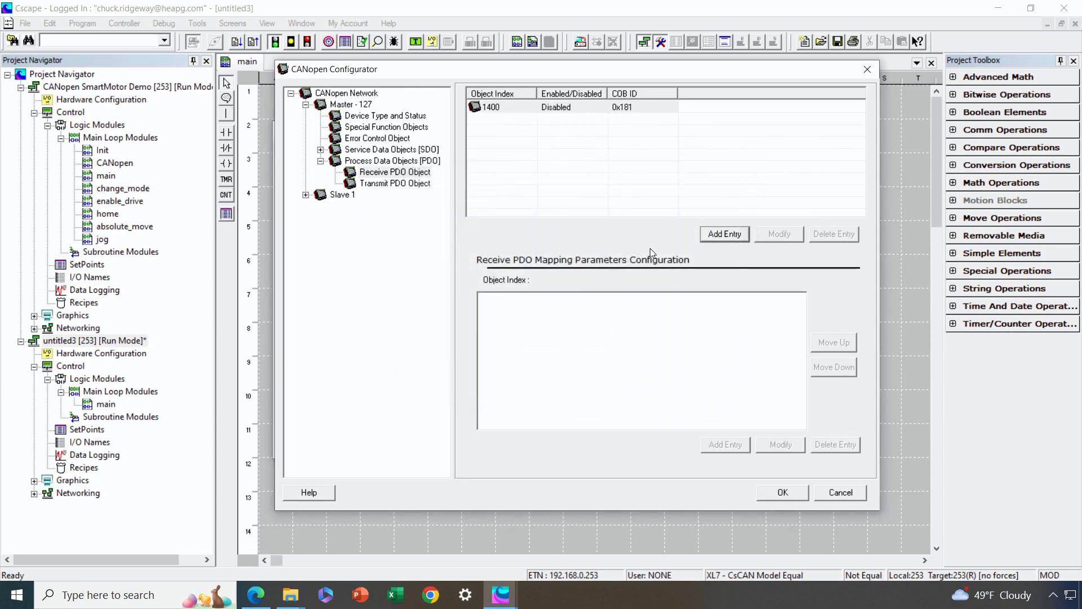
{"action": "left_click", "coordinate": [723, 234]}
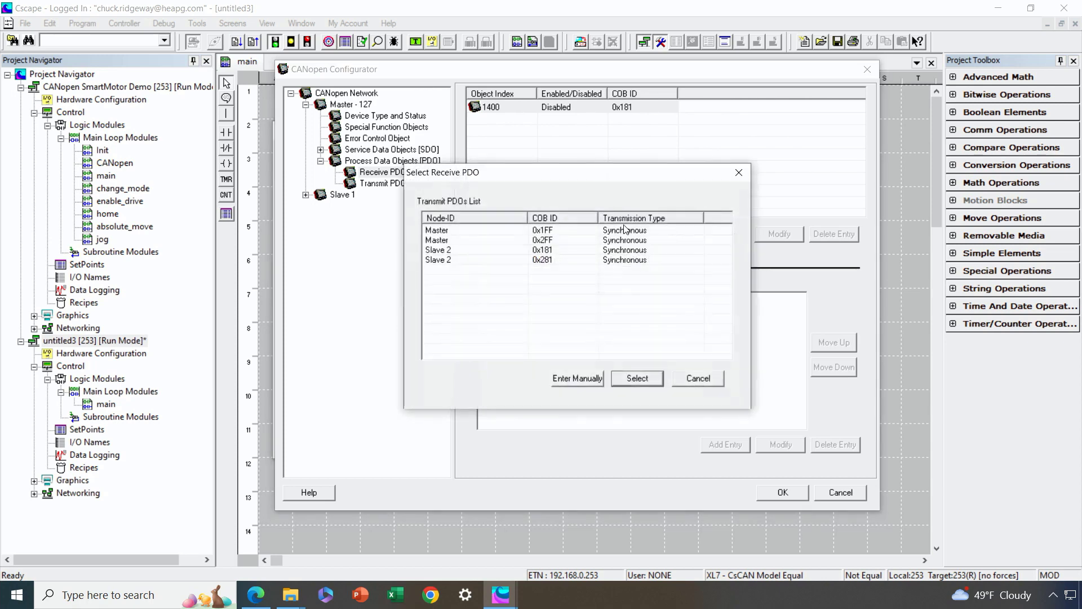
{"action": "left_click", "coordinate": [480, 262]}
{"action": "left_click", "coordinate": [637, 379]}
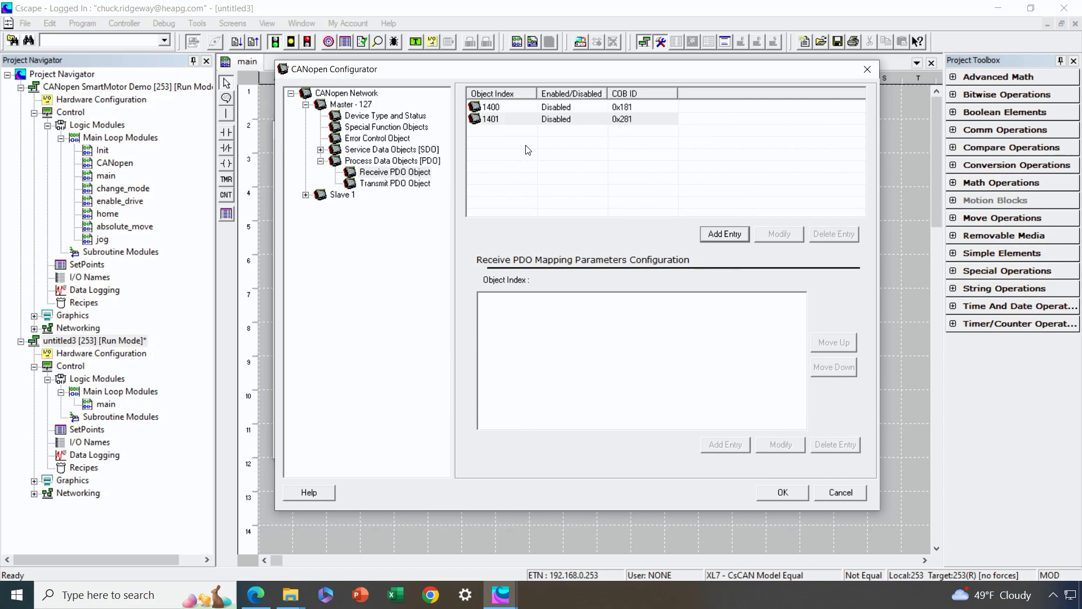
Step: Map register %R1001 as UNSIGNED 16 BIT to the master's receive PDO 1400
{"action": "left_click", "coordinate": [560, 108]}
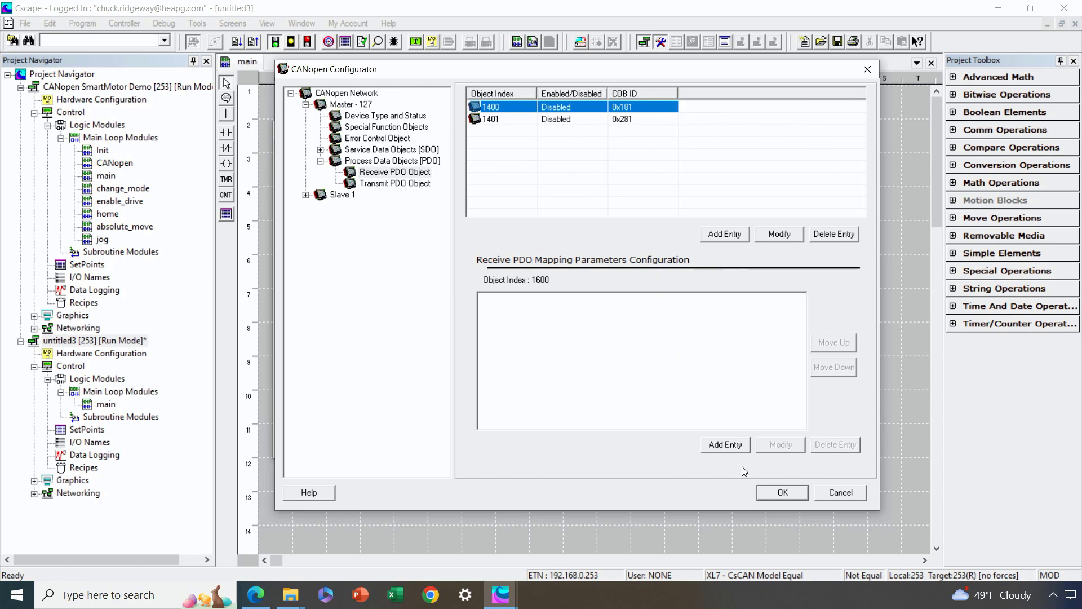
{"action": "left_click", "coordinate": [731, 447]}
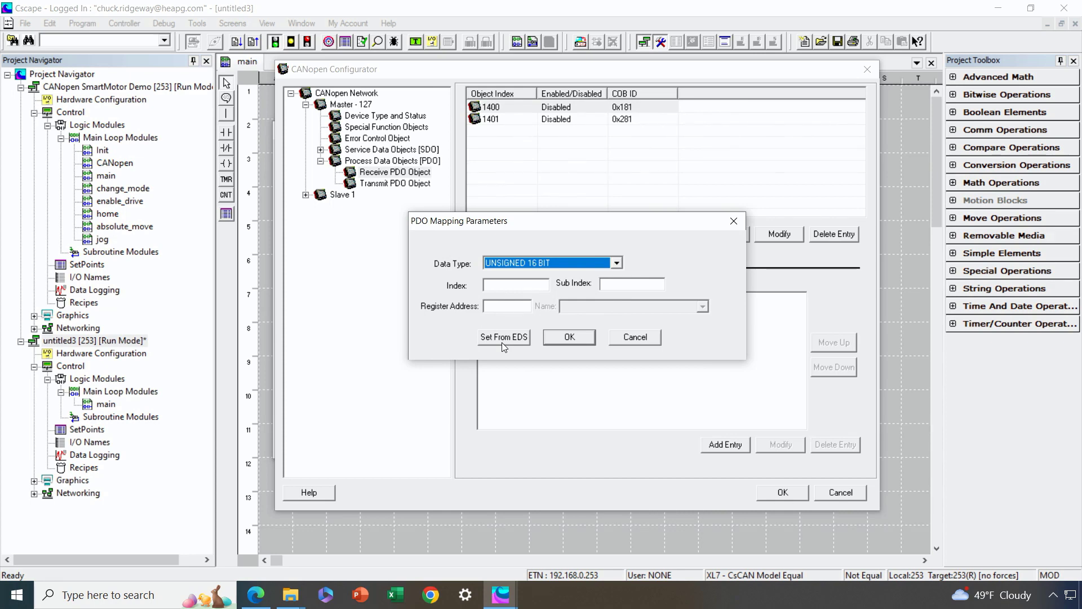
{"action": "left_click", "coordinate": [511, 304]}
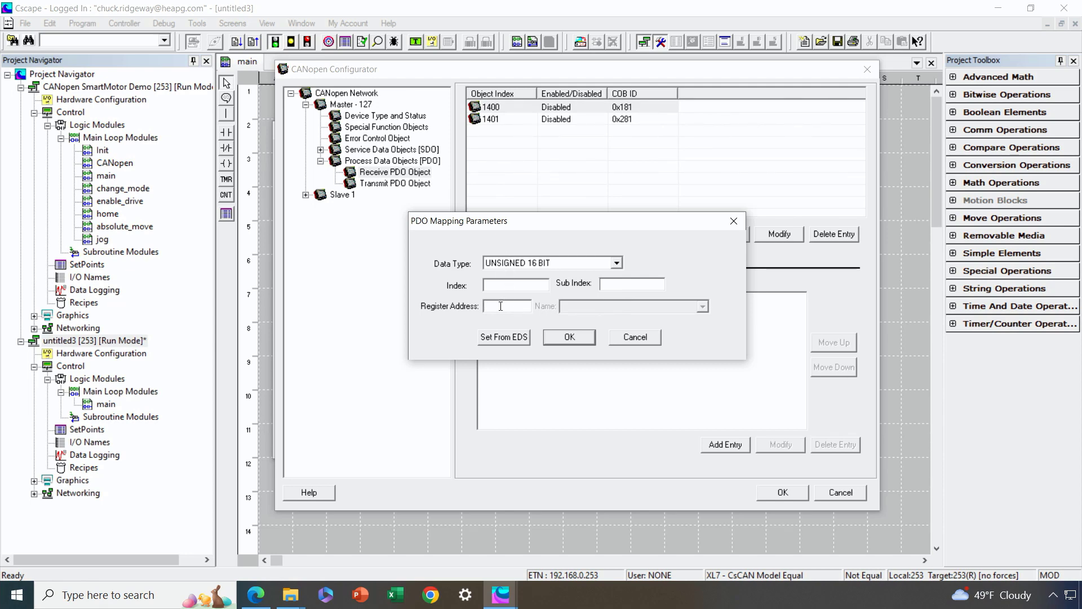
{"action": "type", "text": "%R1001"}
{"action": "left_click", "coordinate": [555, 337]}
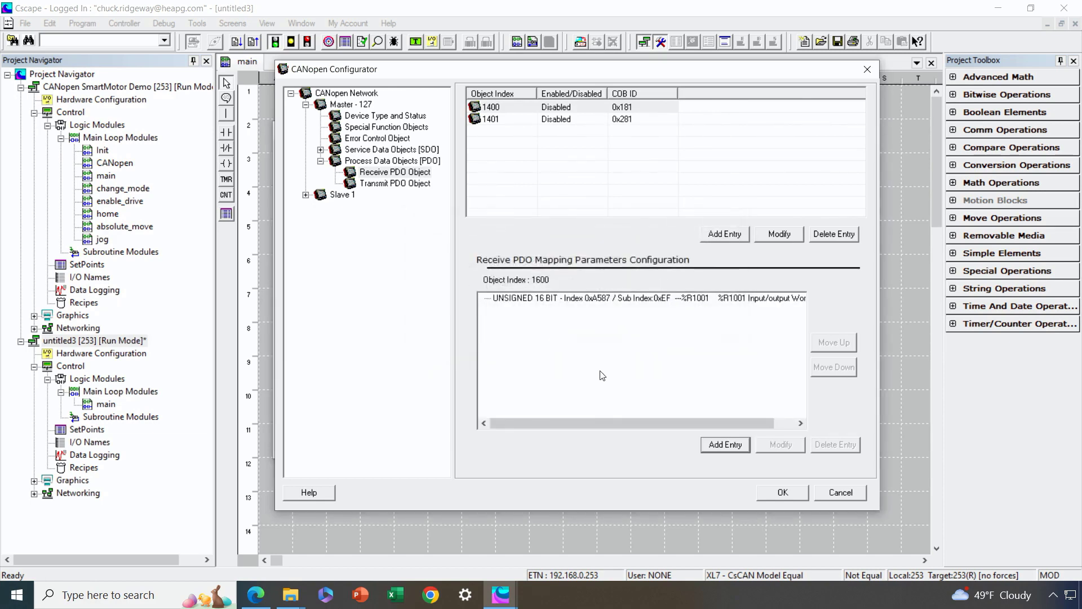
Step: Add a second mapping to the master's receive PDO 1400 using register %R1002 as SIGNED 8 BIT
{"action": "left_click", "coordinate": [726, 444]}
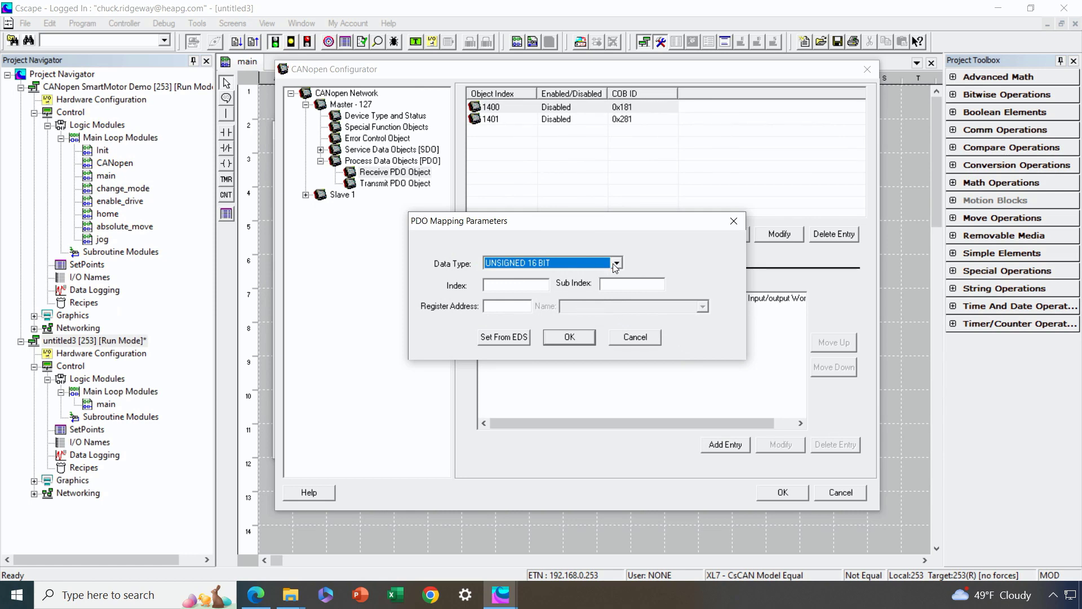
{"action": "left_click", "coordinate": [513, 309]}
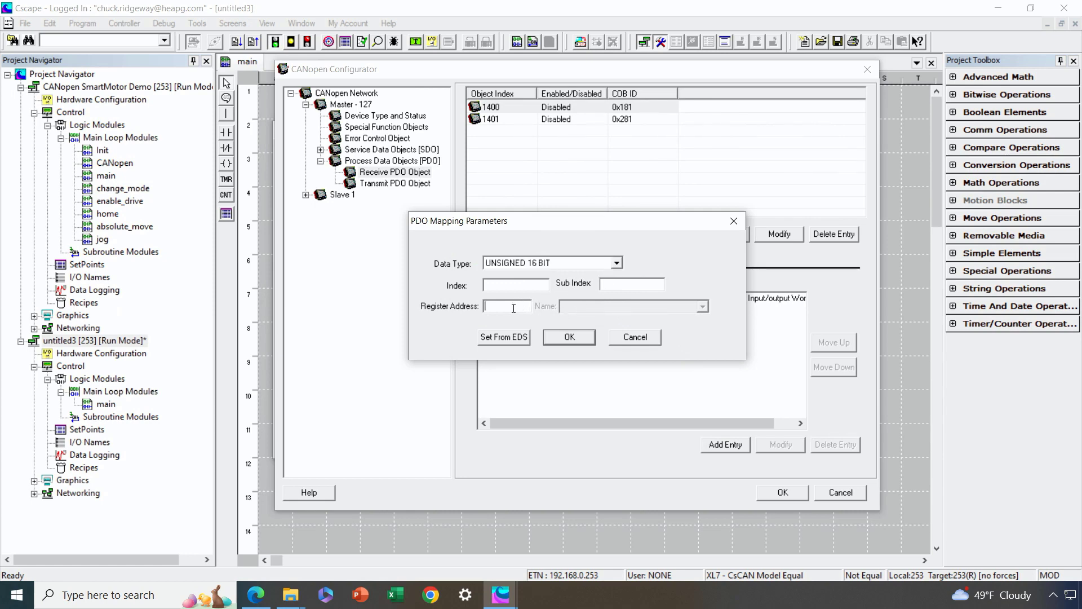
{"action": "type", "text": "%R1002"}
{"action": "left_click", "coordinate": [616, 263]}
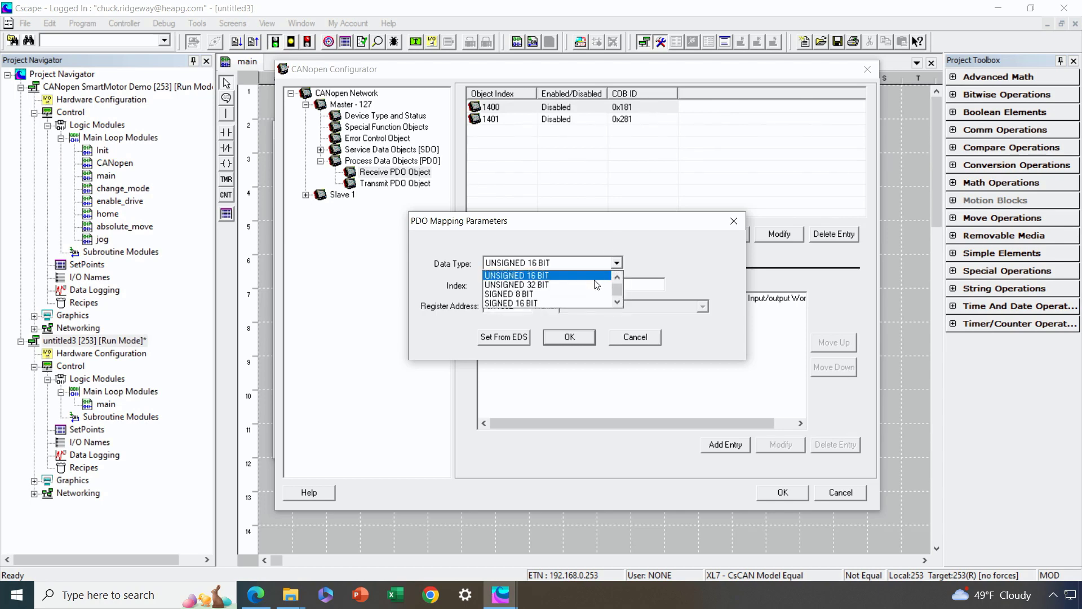
{"action": "left_click", "coordinate": [585, 293]}
{"action": "left_click", "coordinate": [570, 337]}
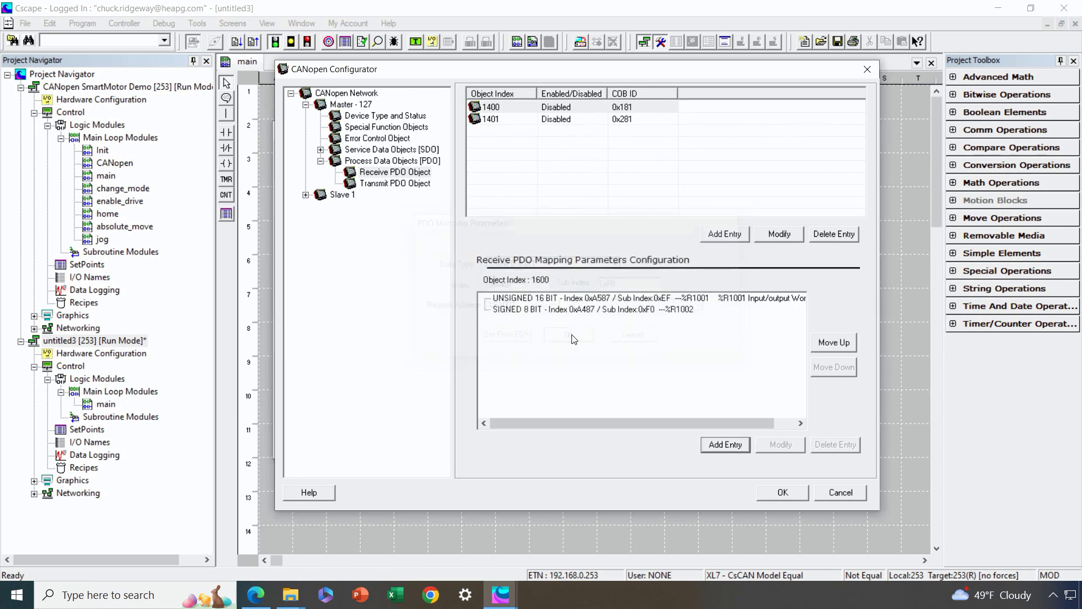
Step: Map register %R1005 as UNSIGNED 32 BIT to the master's receive PDO 1401
{"action": "left_click", "coordinate": [571, 120]}
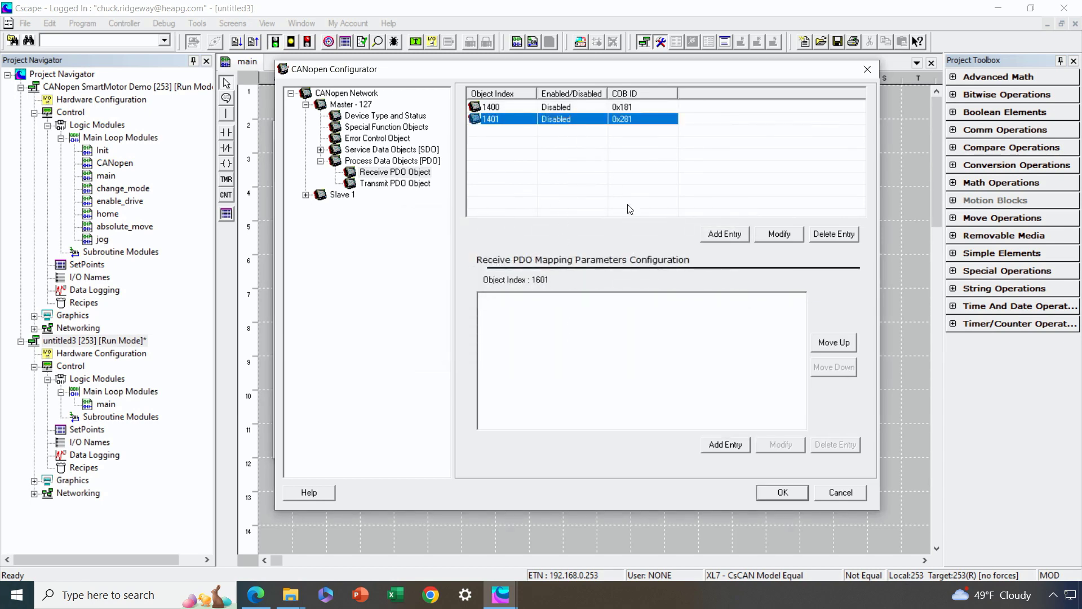
{"action": "left_click", "coordinate": [714, 445]}
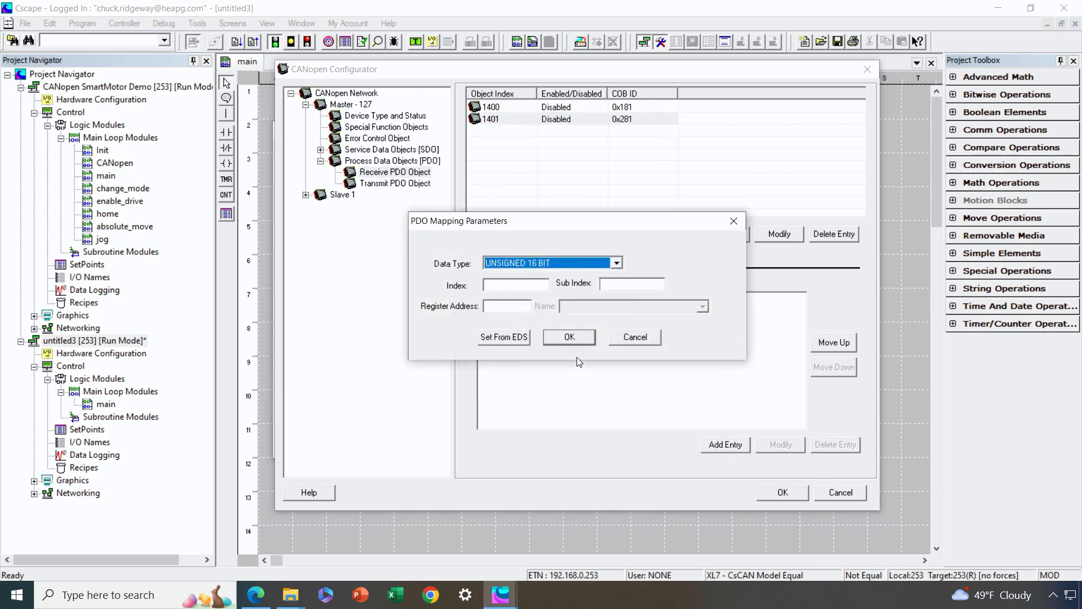
{"action": "left_click", "coordinate": [520, 305]}
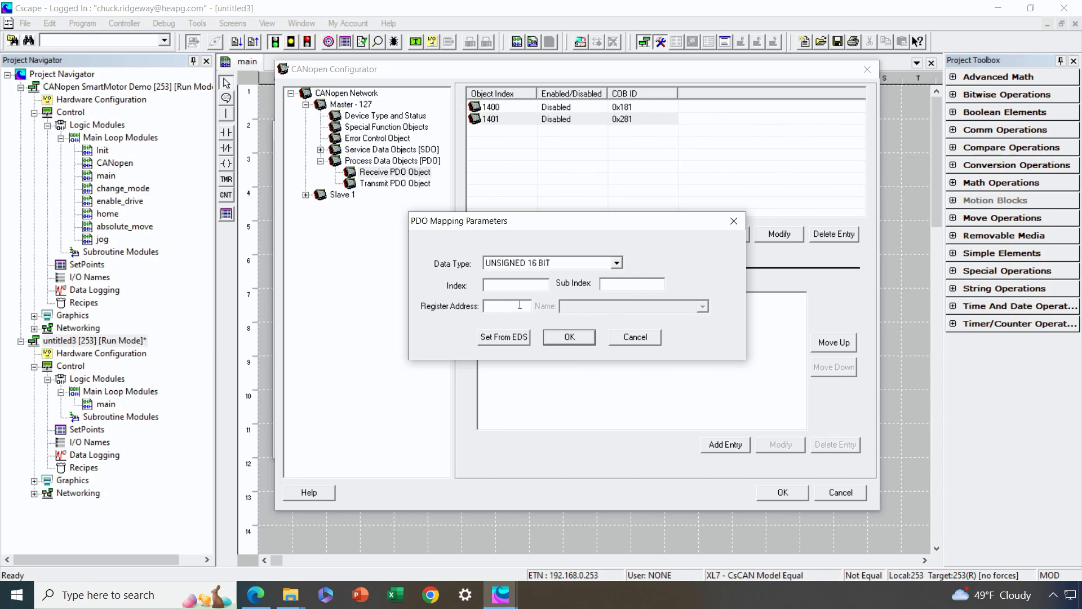
{"action": "type", "text": "%R1005"}
{"action": "left_click", "coordinate": [617, 262]}
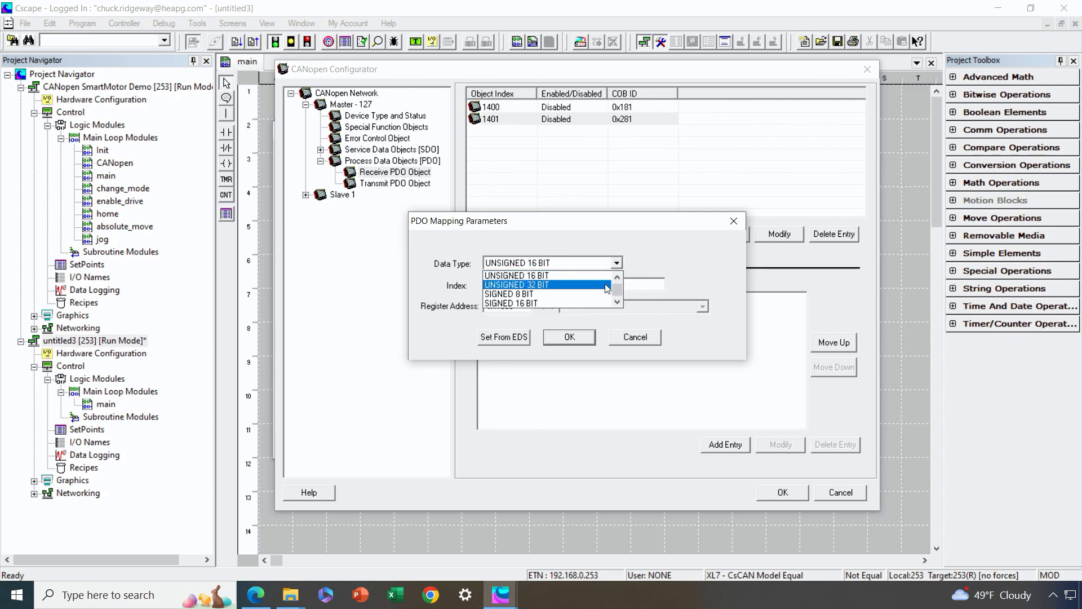
{"action": "left_click", "coordinate": [607, 284]}
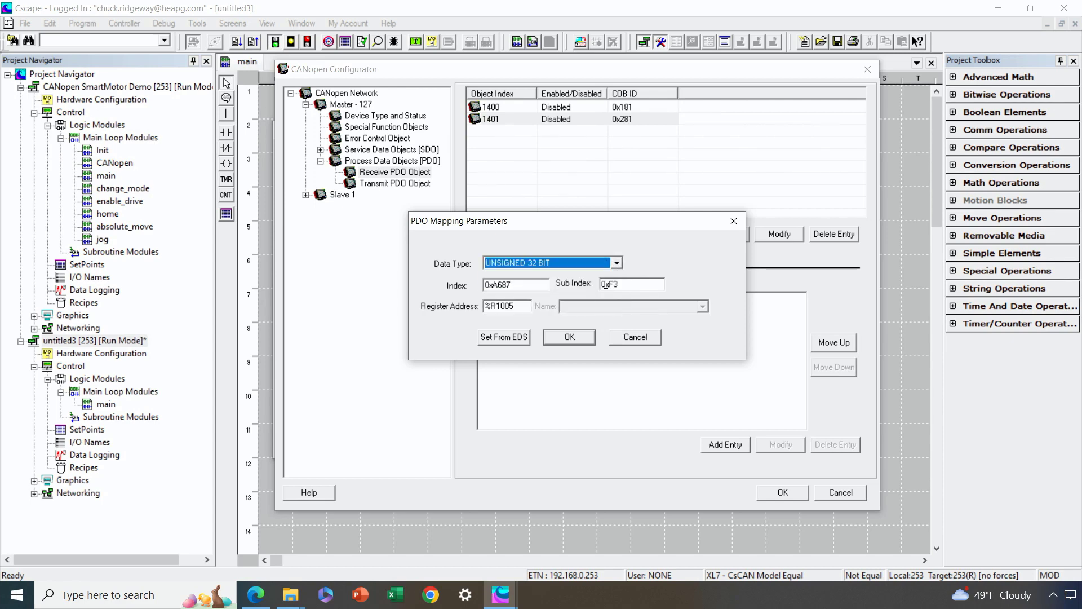
{"action": "left_click", "coordinate": [570, 336]}
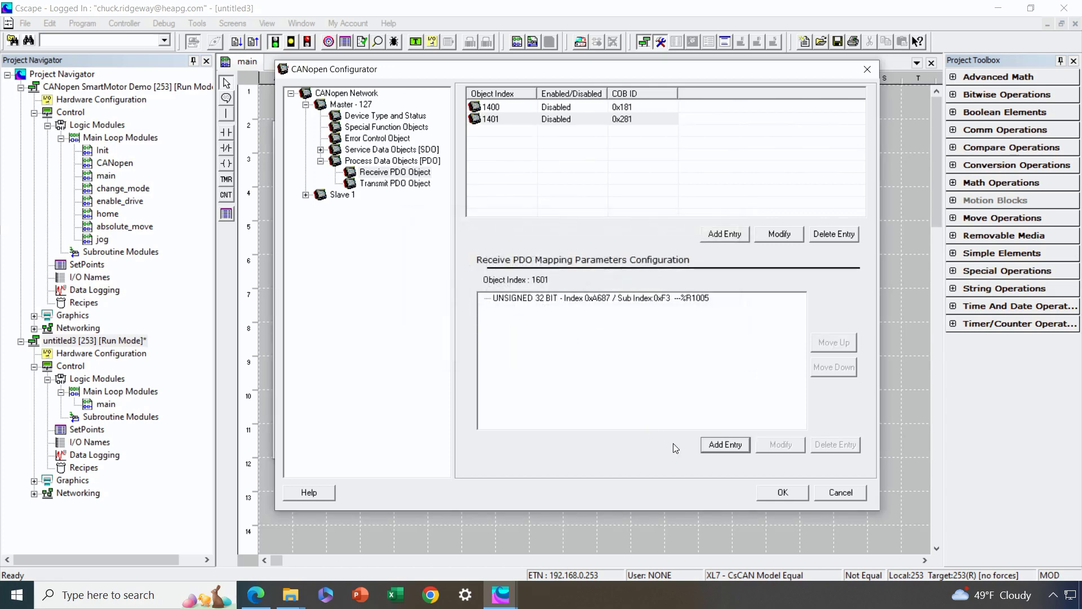
Step: Add a second mapping to the master's receive PDO 1401 using register %R1007 as UNSIGNED 16 BIT
{"action": "left_click", "coordinate": [725, 444]}
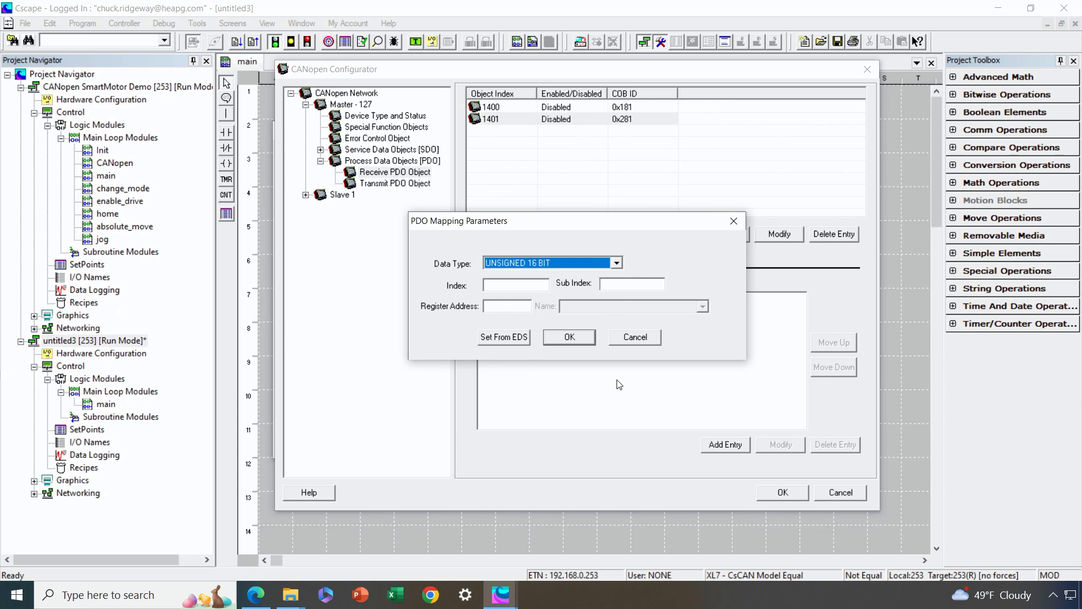
{"action": "left_click", "coordinate": [520, 306]}
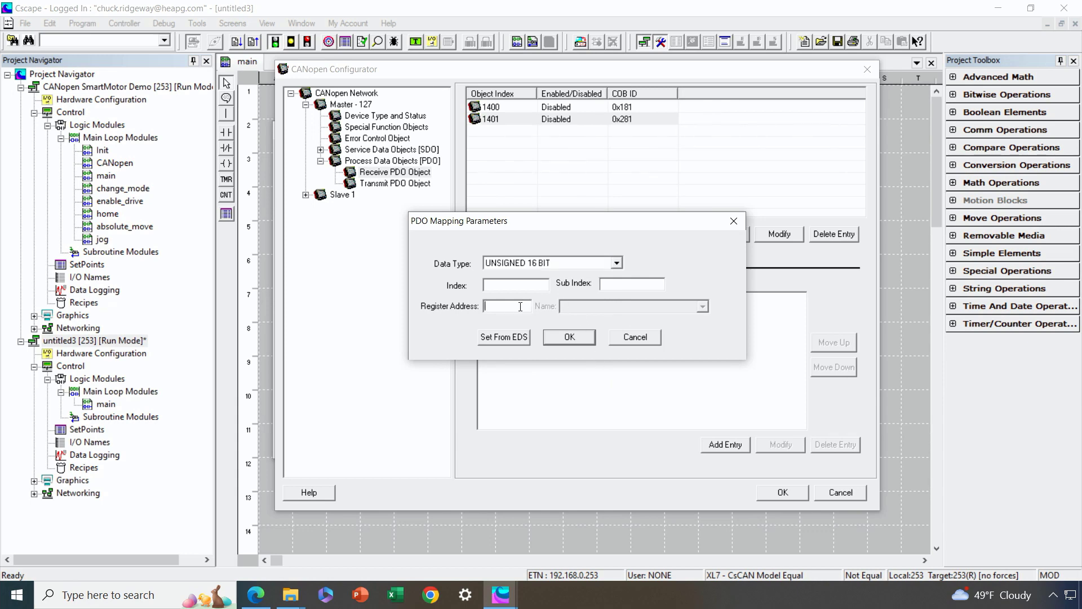
{"action": "type", "text": "%R1007"}
{"action": "left_click", "coordinate": [581, 338]}
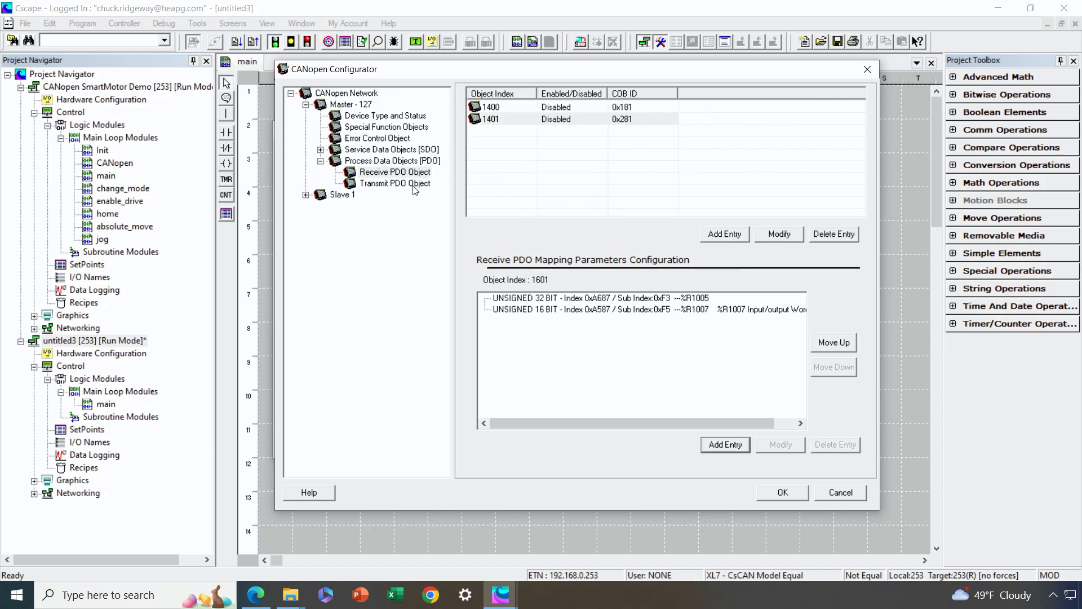
Step: Add two receive PDOs to Slave 1 from the master's transmit PDOs with COB IDs 0x1FF and 0x2FF
{"action": "left_click", "coordinate": [306, 194]}
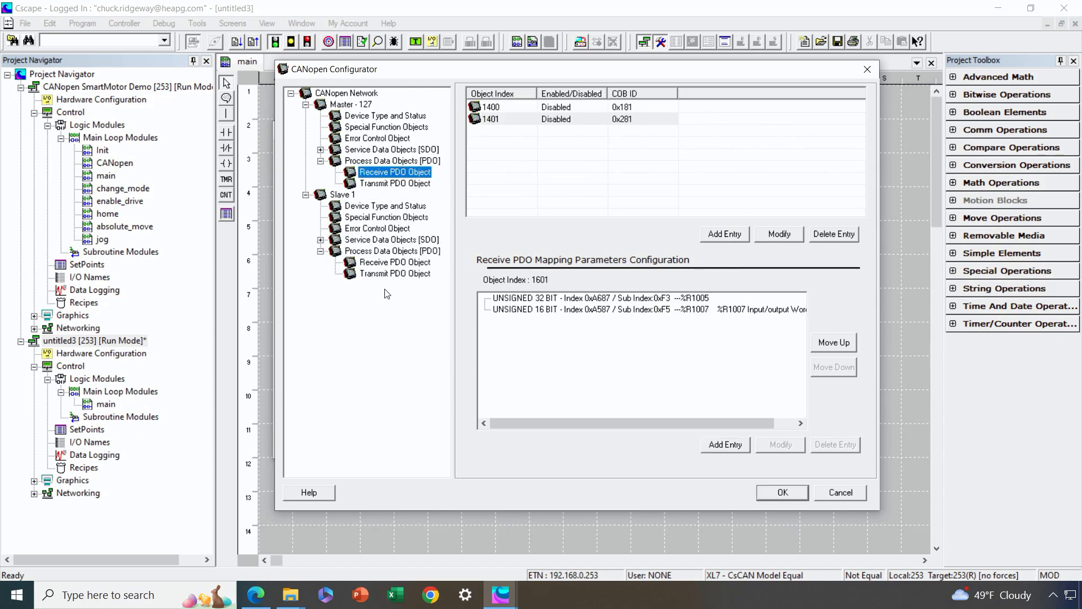
{"action": "left_click", "coordinate": [395, 274]}
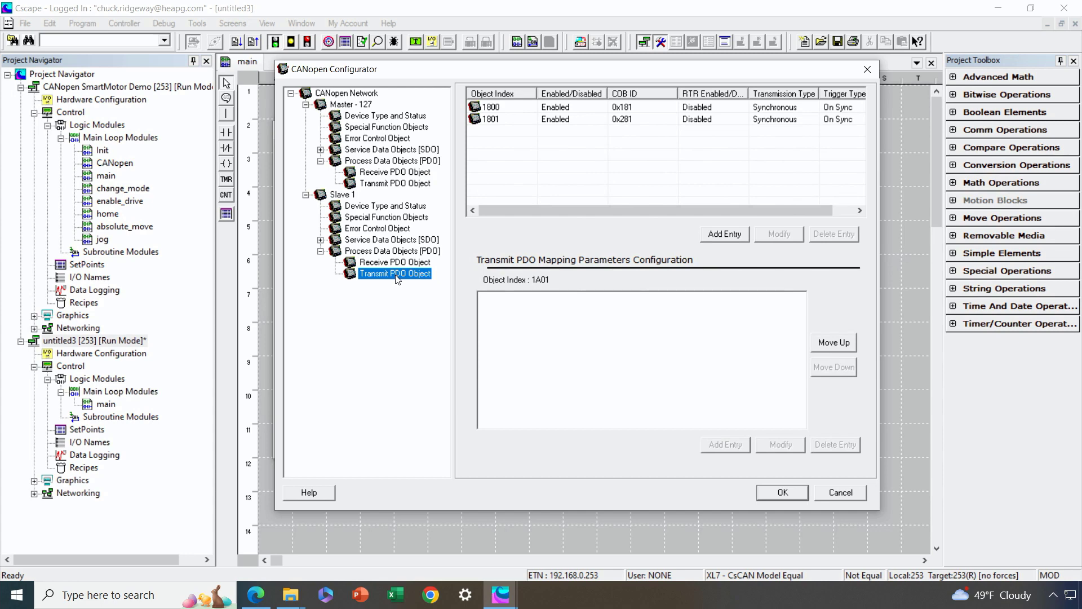
{"action": "left_click", "coordinate": [394, 175]}
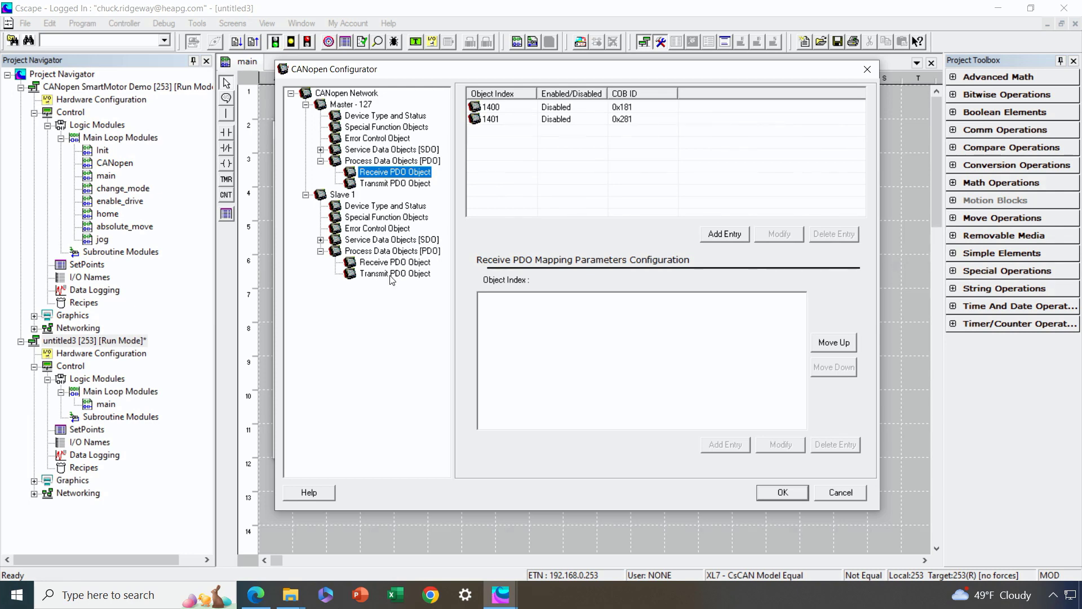
{"action": "left_click", "coordinate": [399, 262]}
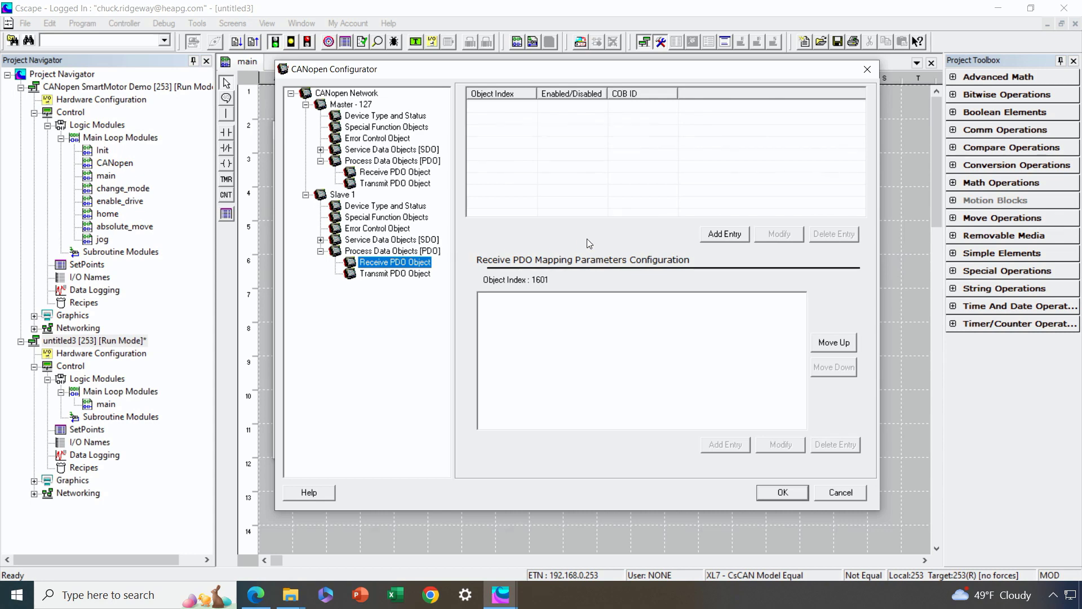
{"action": "left_click", "coordinate": [719, 235]}
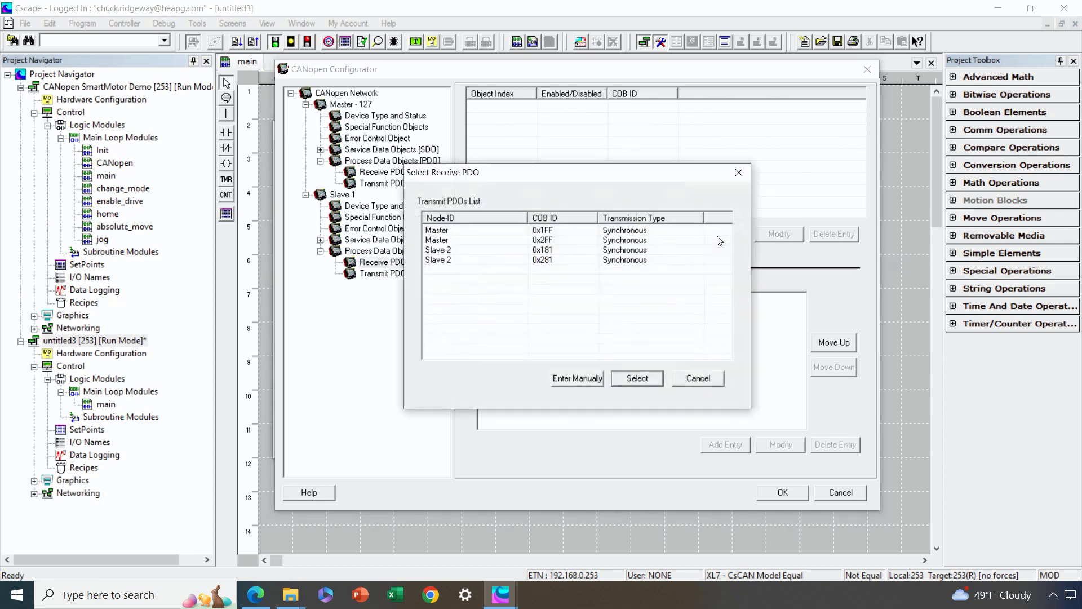
{"action": "left_click", "coordinate": [450, 233]}
{"action": "left_click", "coordinate": [633, 381]}
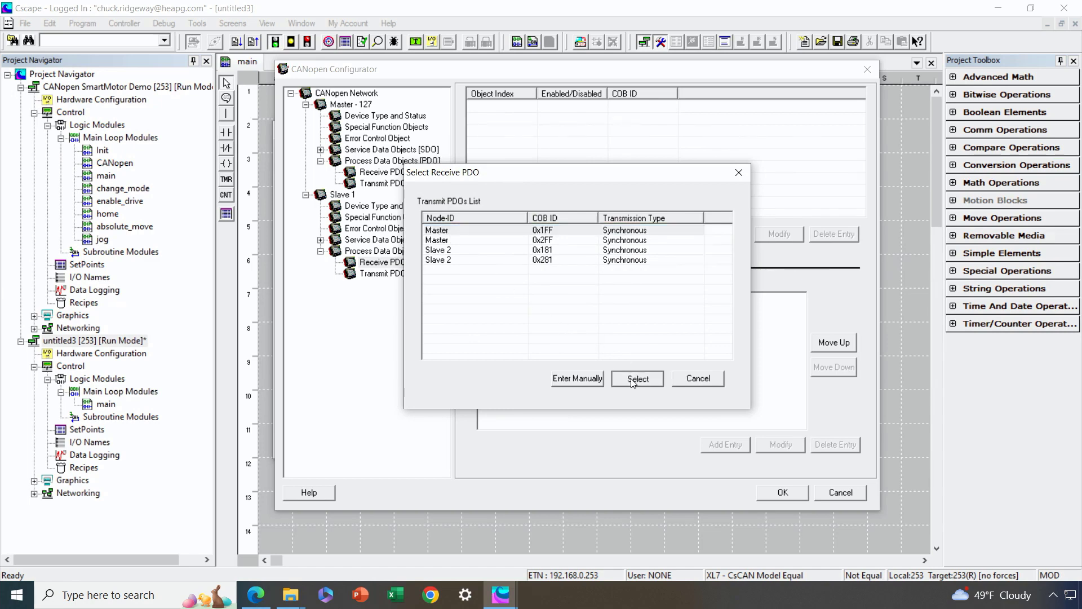
{"action": "left_click", "coordinate": [720, 236]}
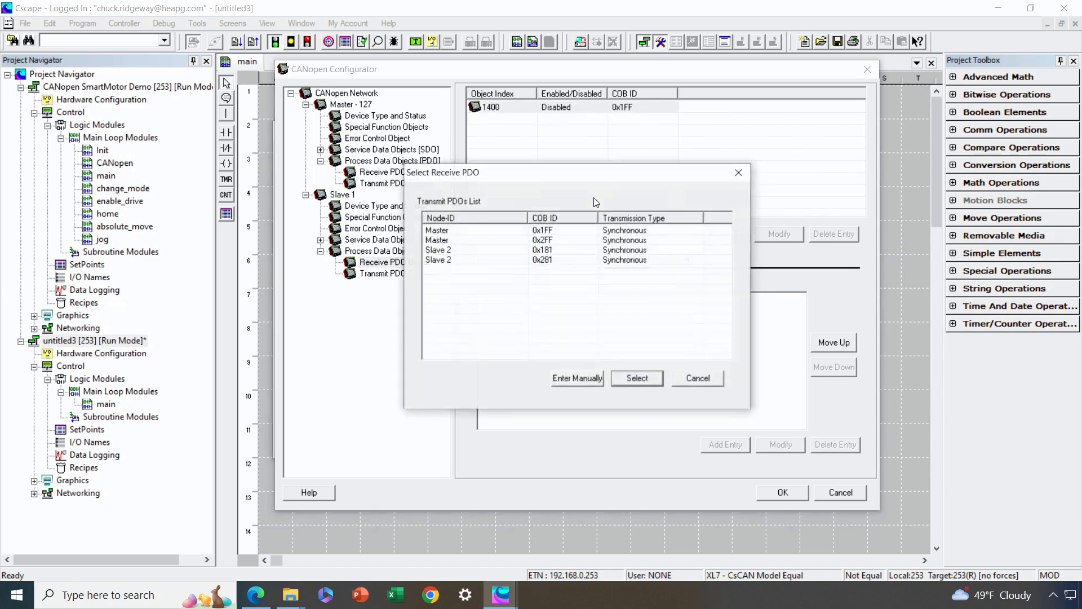
{"action": "left_click", "coordinate": [467, 242]}
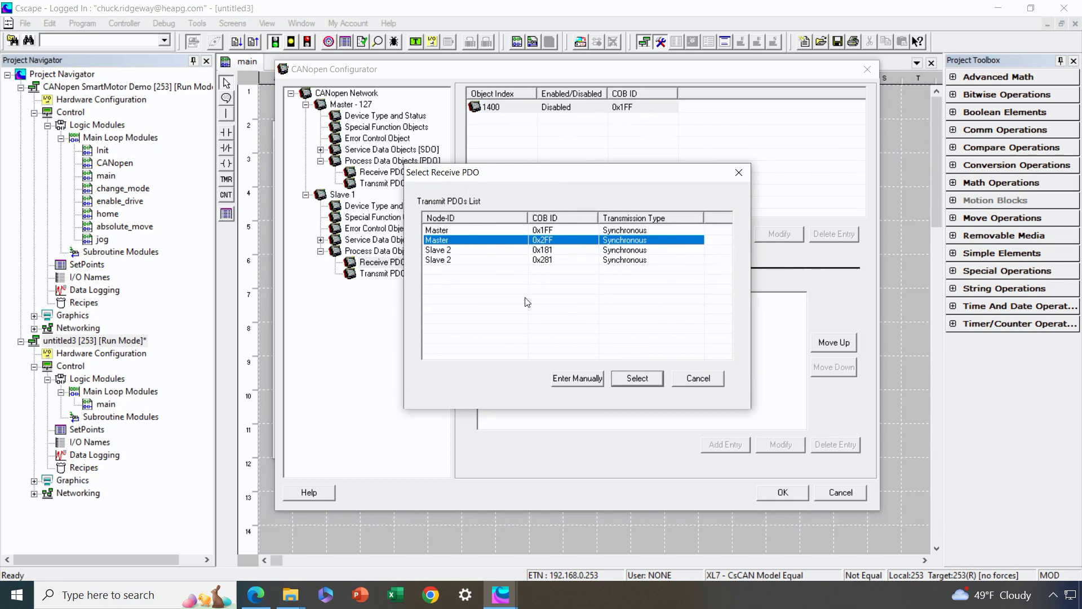
{"action": "left_click", "coordinate": [639, 381]}
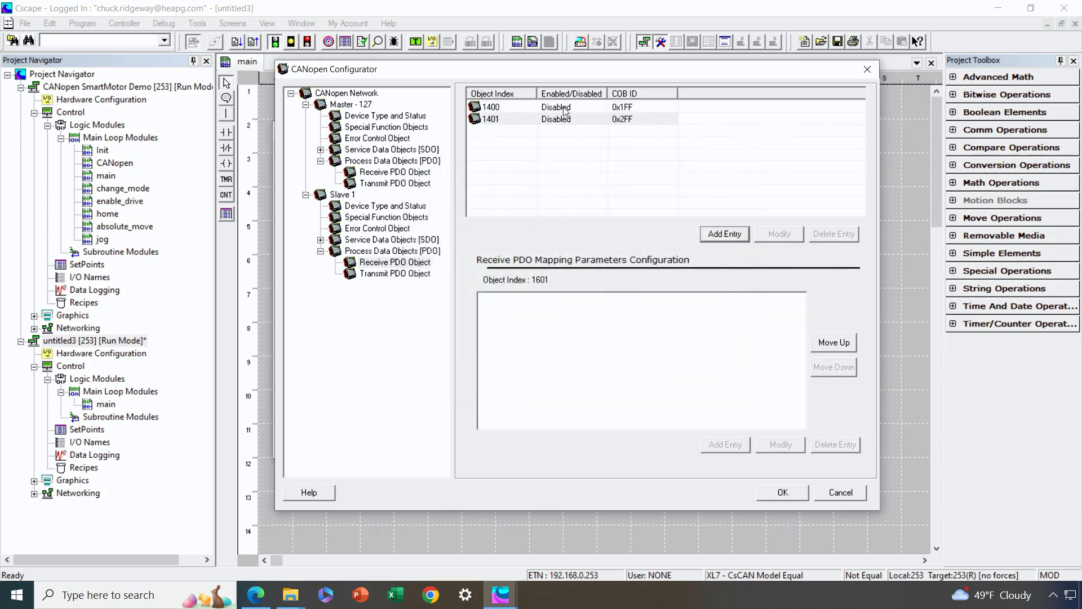
Step: Map CONTROLWORD (index 0x6040, sub index 0x0) from the EDS to Slave 1's receive PDO 1400 as UNSIGNED 16 BIT
{"action": "left_click", "coordinate": [564, 108]}
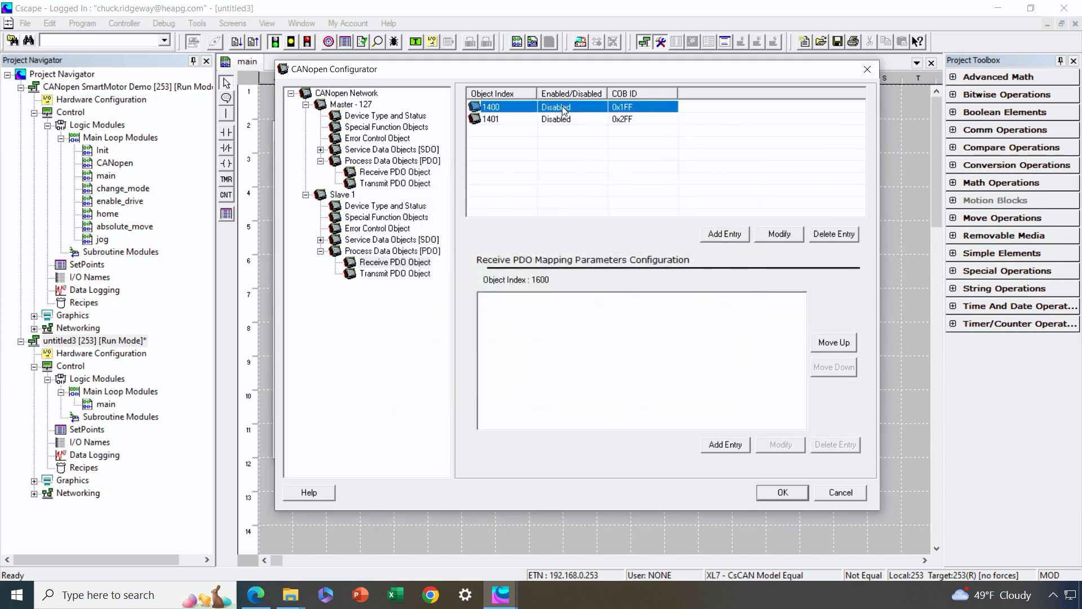
{"action": "left_click", "coordinate": [733, 448]}
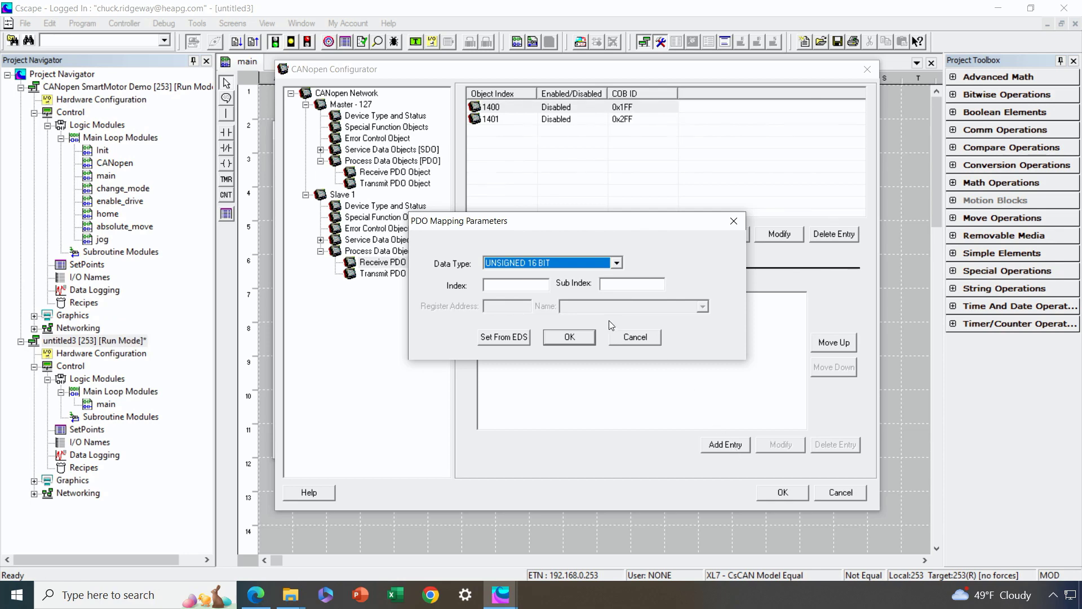
{"action": "left_click", "coordinate": [521, 338]}
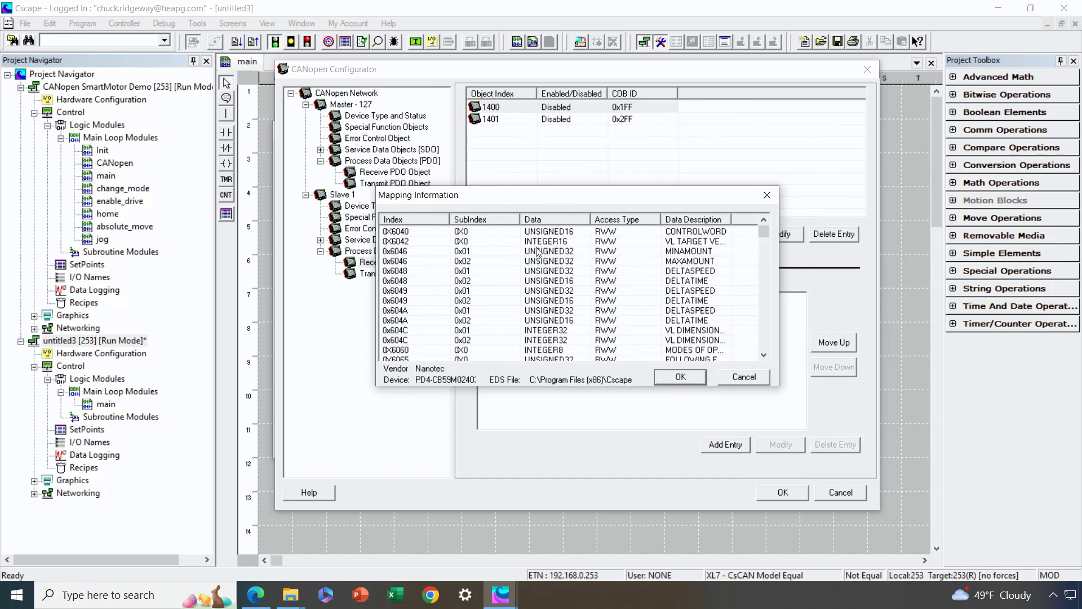
{"action": "left_click", "coordinate": [432, 231]}
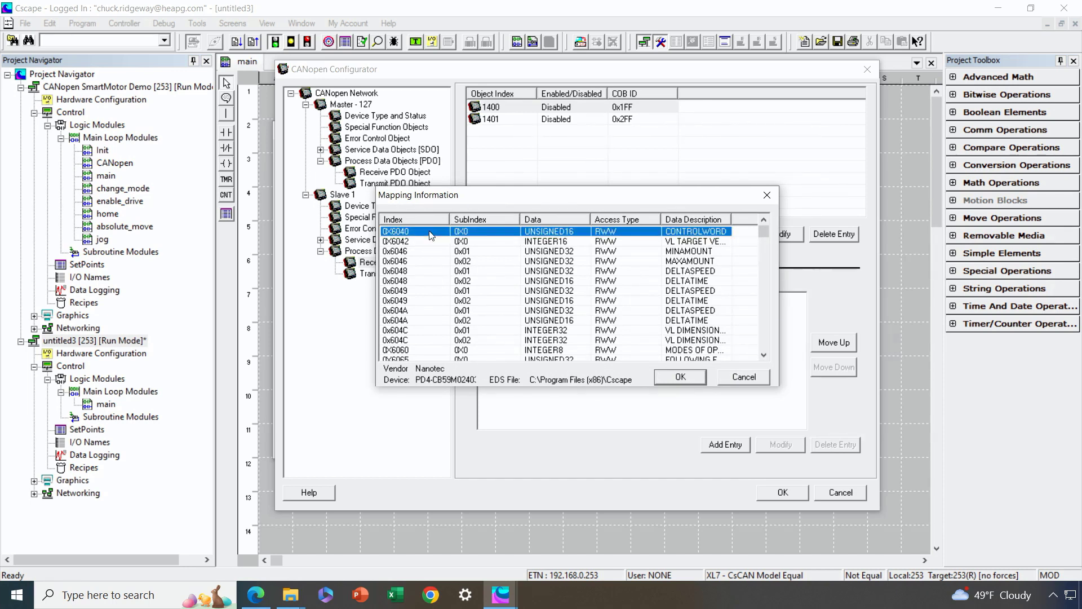
{"action": "left_click", "coordinate": [676, 376]}
{"action": "left_click", "coordinate": [569, 341]}
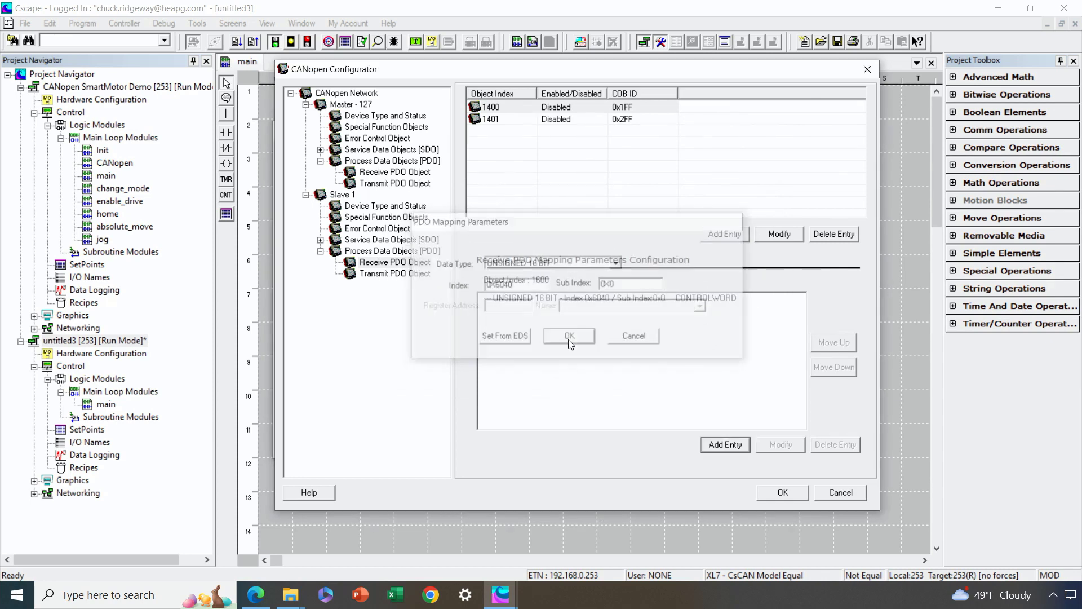
Step: Add MODES OF OPERATION (index 0x6060, sub index 0x0) from the EDS to Slave 1's receive PDO 1400 as SIGNED 8 BIT
{"action": "left_click", "coordinate": [725, 444]}
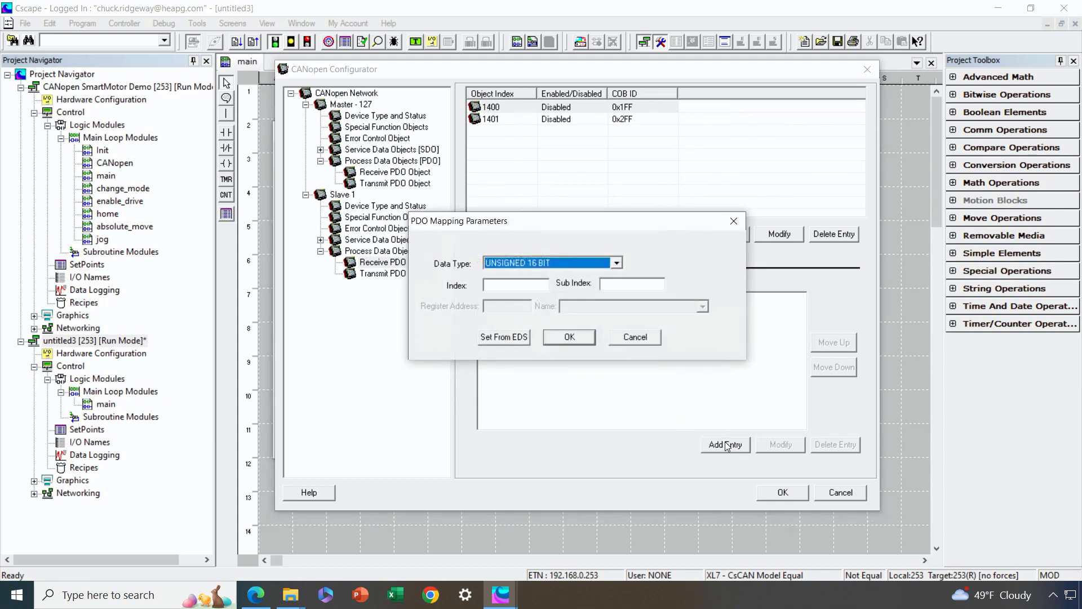
{"action": "left_click", "coordinate": [504, 338]}
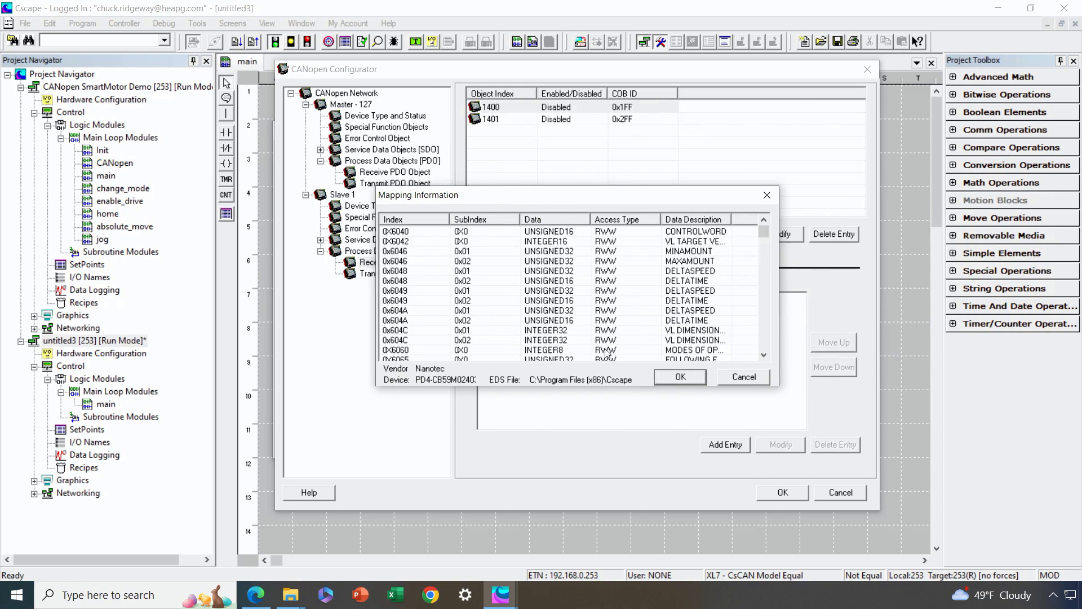
{"action": "left_click", "coordinate": [763, 355]}
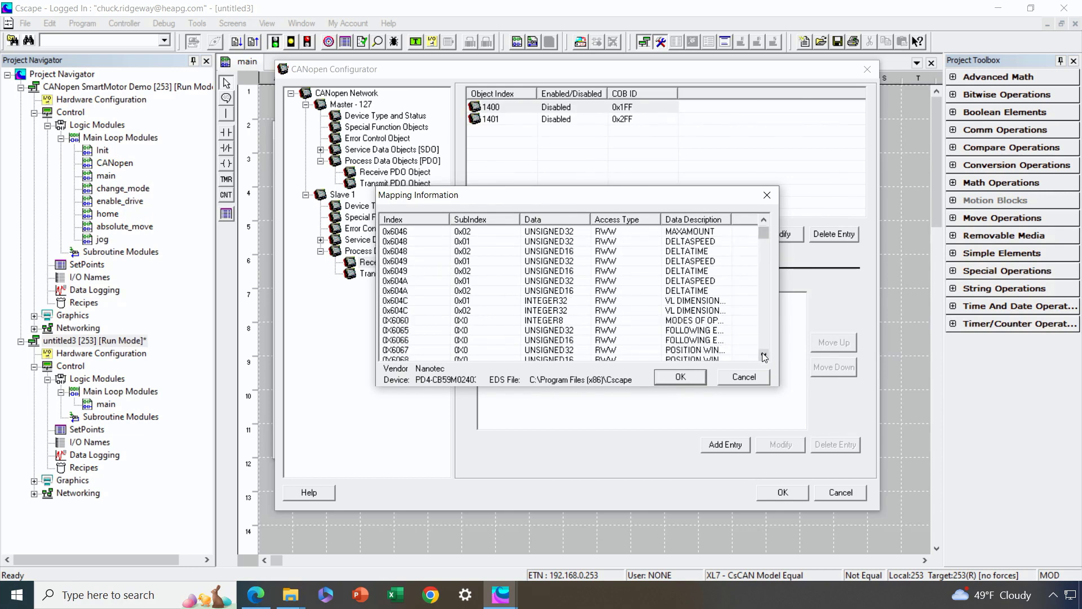
{"action": "left_click", "coordinate": [764, 355]}
{"action": "left_click", "coordinate": [764, 355]}
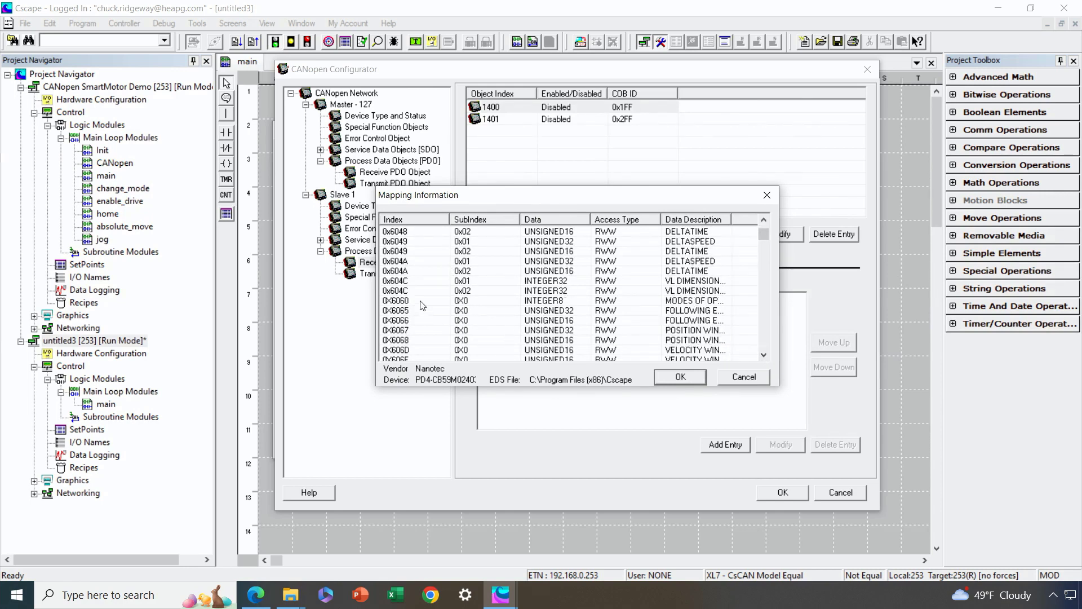
{"action": "left_click", "coordinate": [423, 302]}
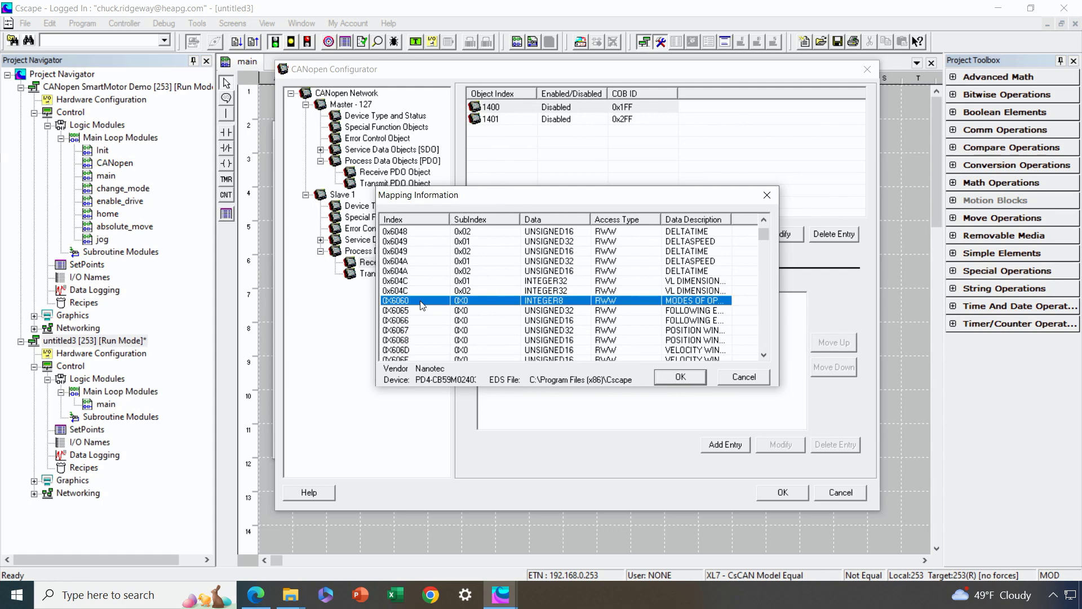
{"action": "left_click", "coordinate": [694, 374]}
{"action": "left_click", "coordinate": [617, 263]}
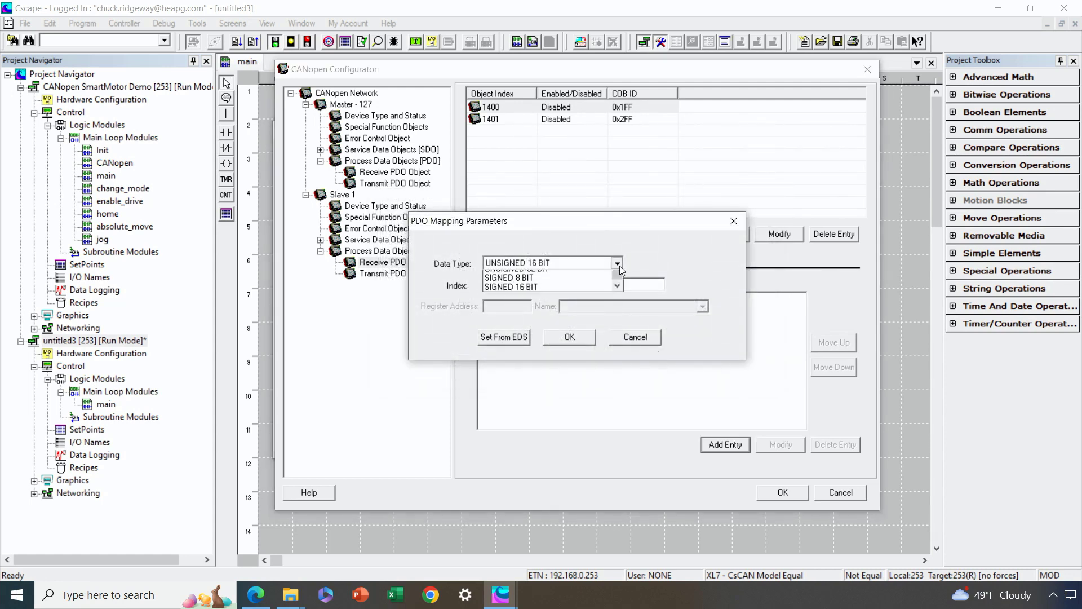
{"action": "left_click", "coordinate": [593, 293]}
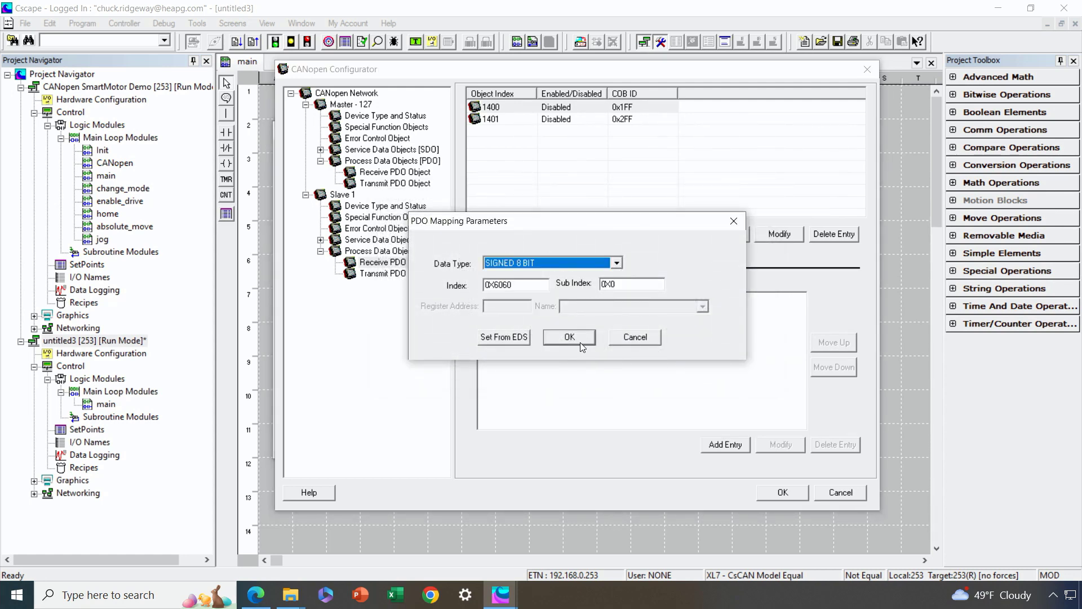
{"action": "left_click", "coordinate": [580, 341]}
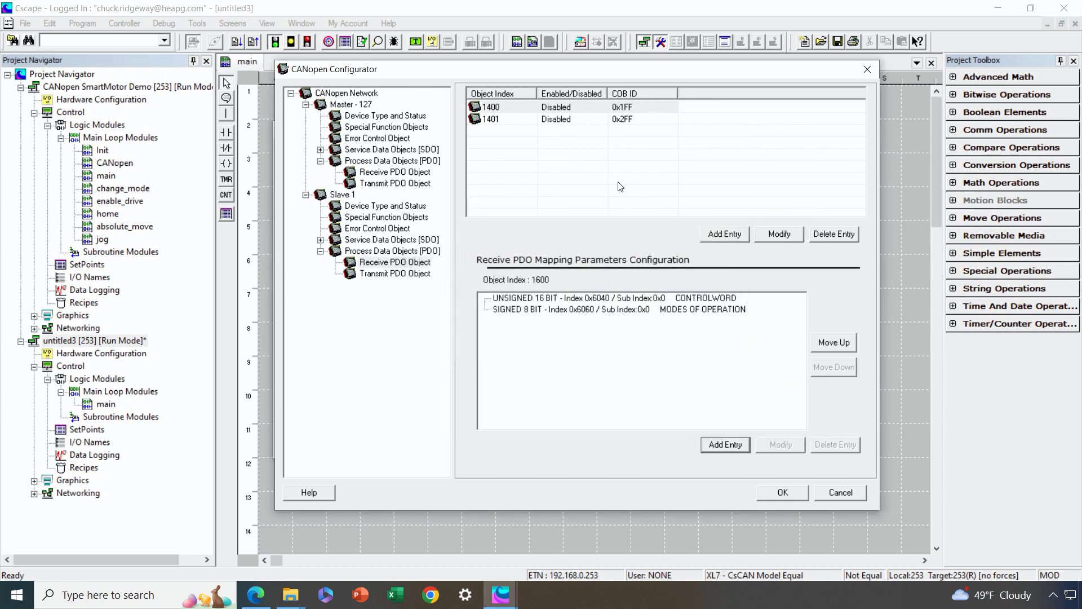
Step: Map TARGET POSITION (index 0x607A, sub index 0x0) from the EDS to Slave 1's receive PDO 1401 as SIGNED 32 BIT
{"action": "left_click", "coordinate": [571, 124]}
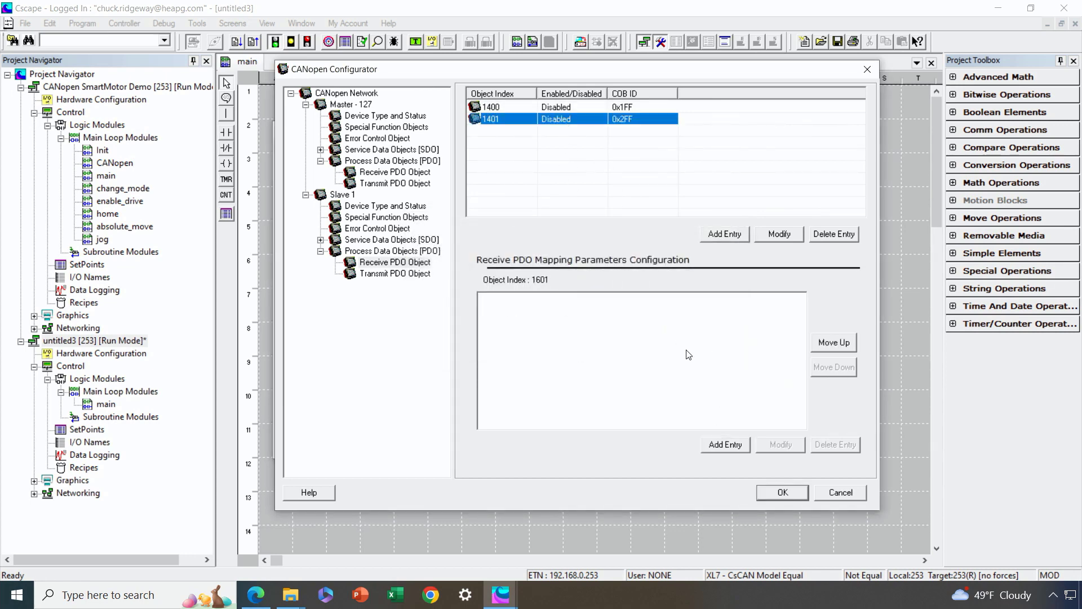
{"action": "left_click", "coordinate": [577, 106]}
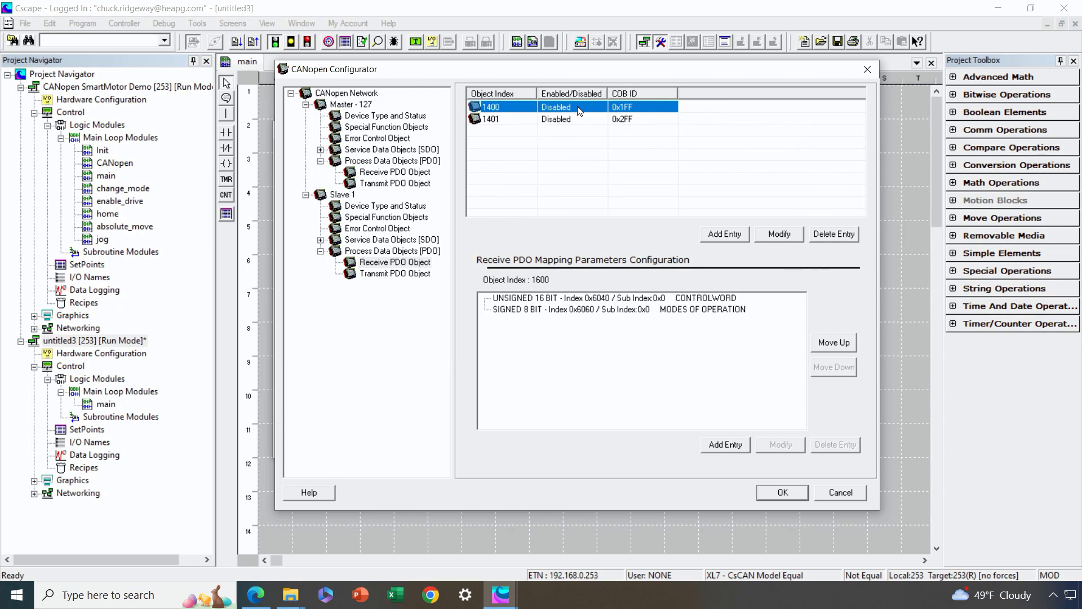
{"action": "left_click", "coordinate": [569, 118]}
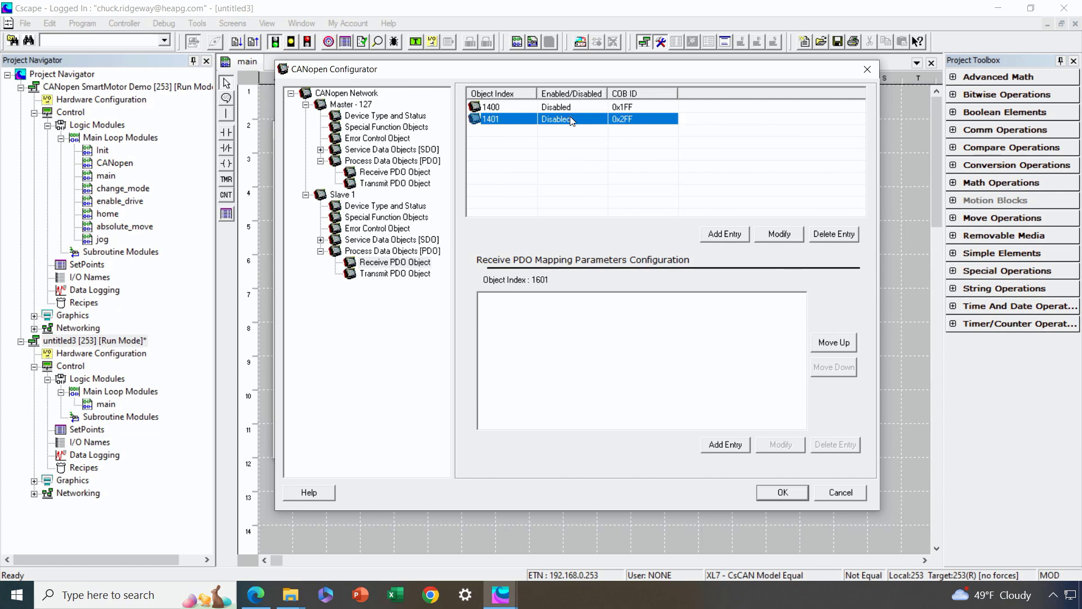
{"action": "left_click", "coordinate": [725, 444]}
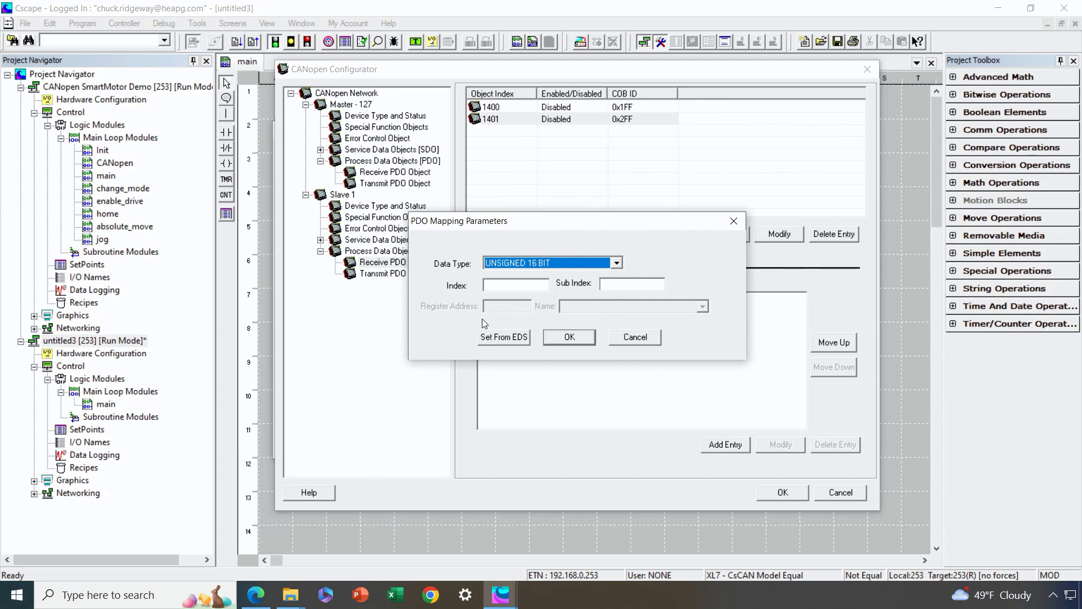
{"action": "left_click", "coordinate": [489, 337]}
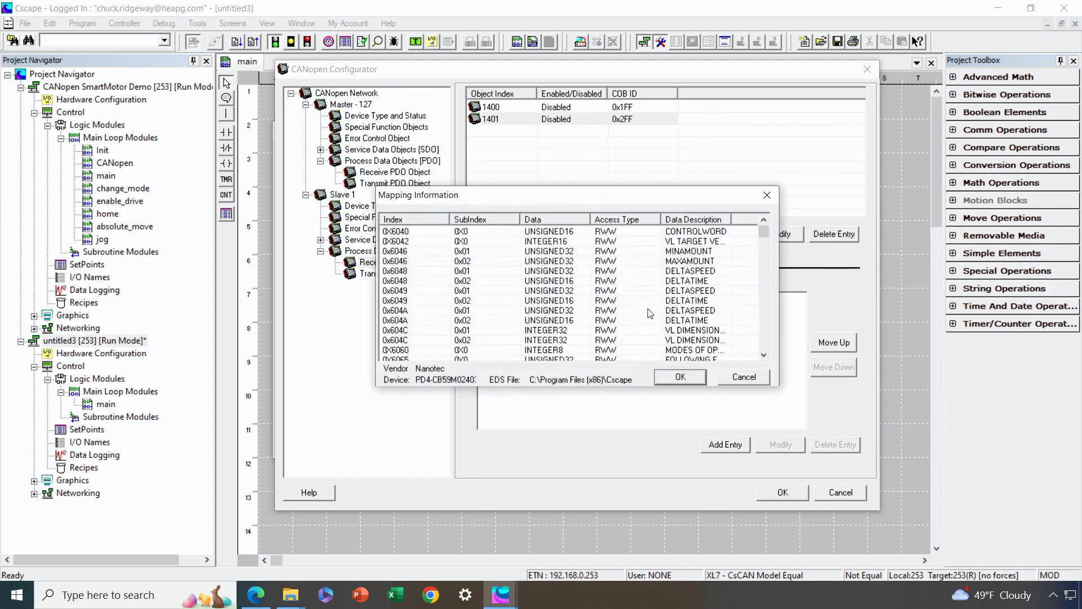
{"action": "left_click", "coordinate": [763, 354]}
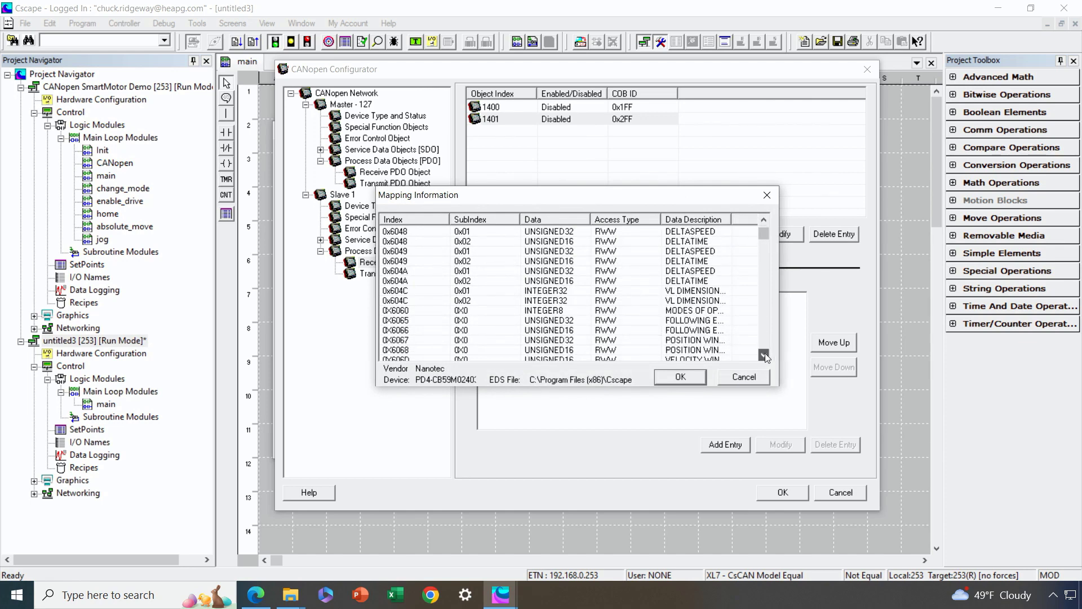
{"action": "left_click", "coordinate": [764, 354]}
{"action": "left_click", "coordinate": [764, 354]}
{"action": "left_click", "coordinate": [764, 354]}
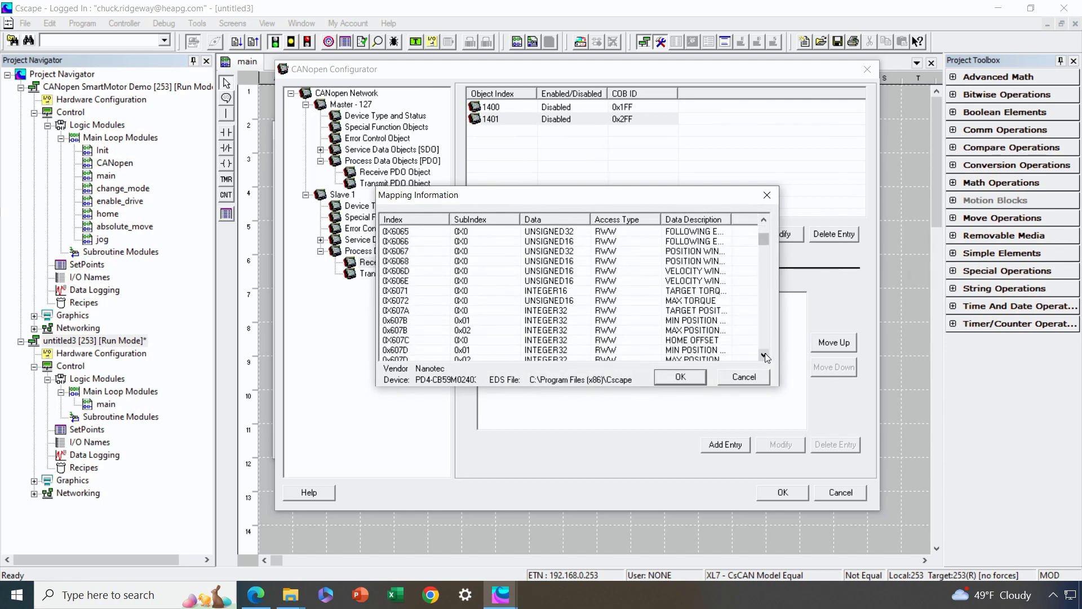
{"action": "left_click", "coordinate": [407, 311]}
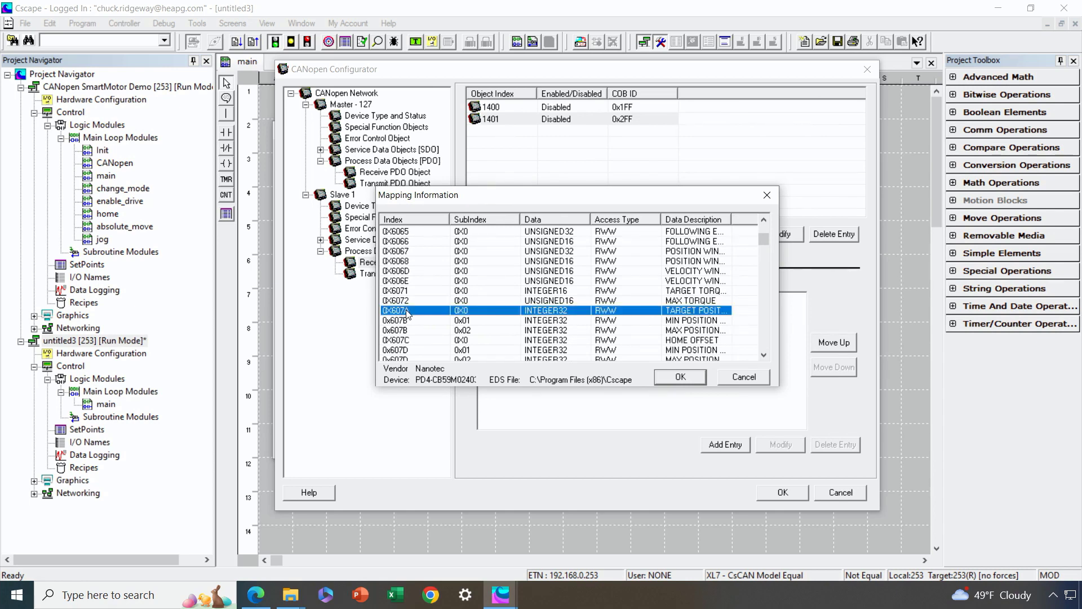
{"action": "left_click", "coordinate": [666, 375]}
{"action": "left_click", "coordinate": [617, 263]}
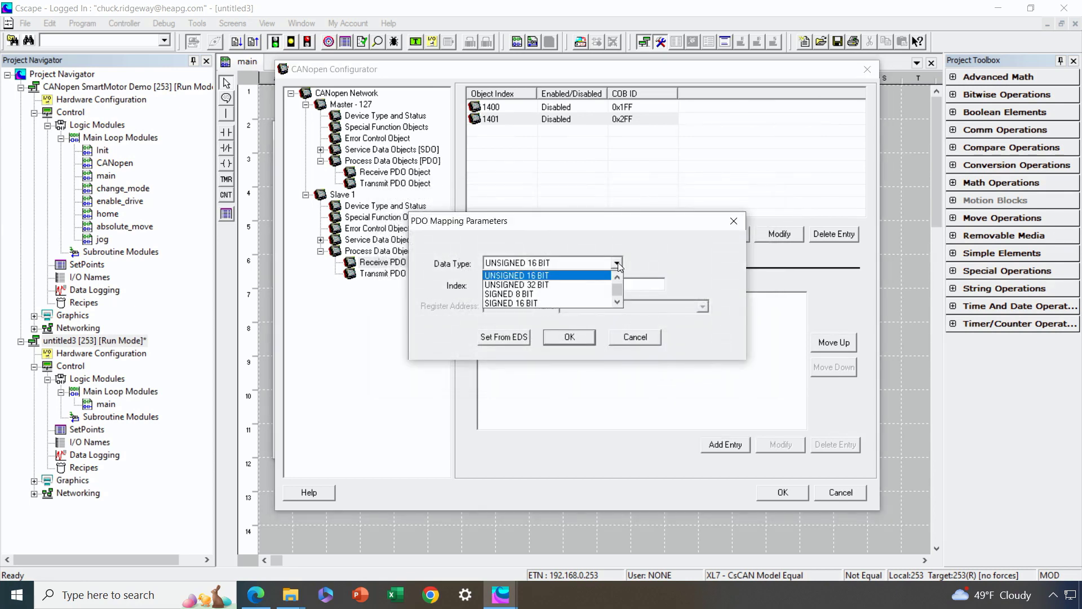
{"action": "left_click", "coordinate": [617, 303]}
{"action": "left_click", "coordinate": [582, 292]}
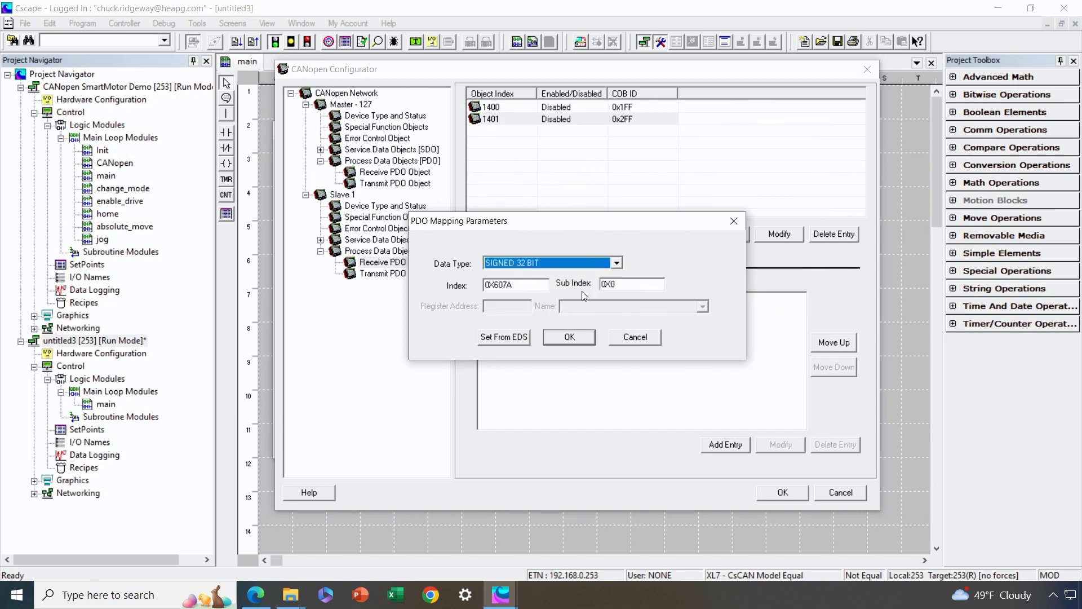
{"action": "left_click", "coordinate": [570, 337]}
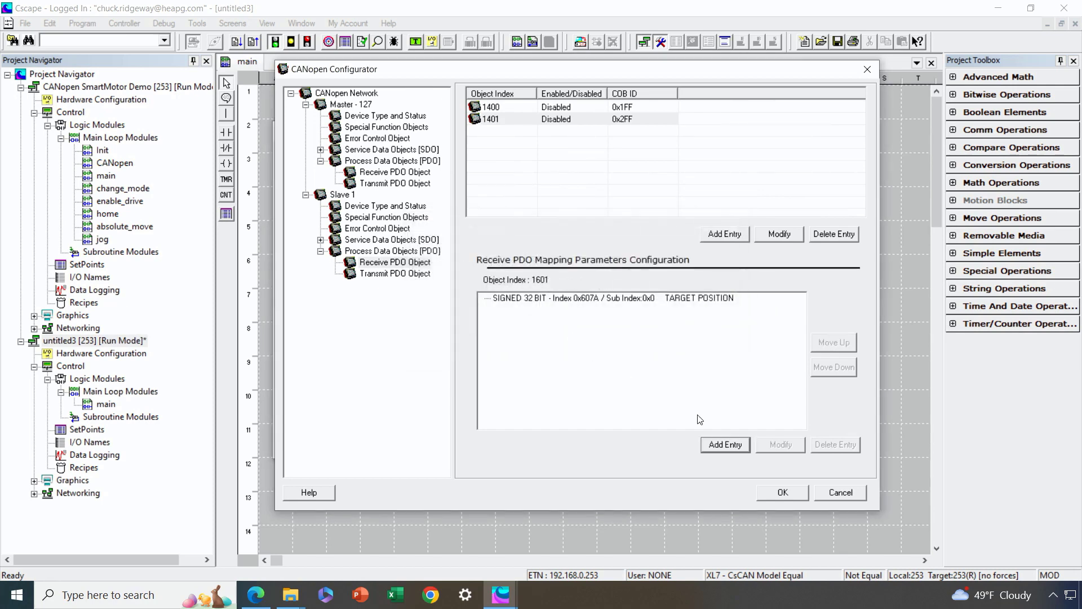
Step: Add PROFILE VELOCITY (index 0x6081, sub index 0x0) from the EDS to receive PDO 1401 as UNSIGNED 32 BIT and review both receive PDO mappings
{"action": "left_click", "coordinate": [724, 444]}
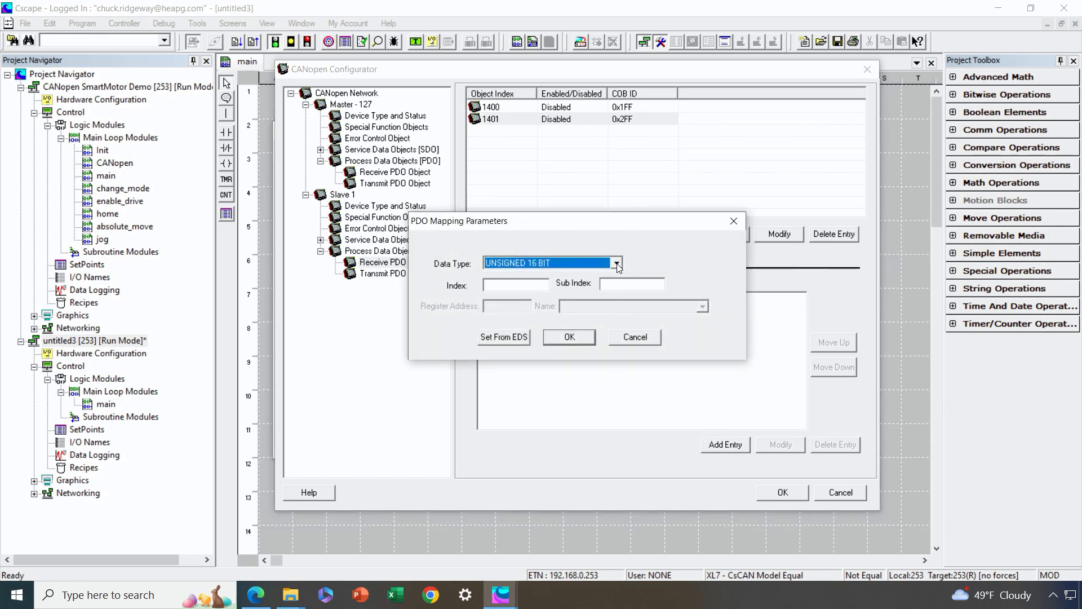
{"action": "left_click", "coordinate": [505, 340]}
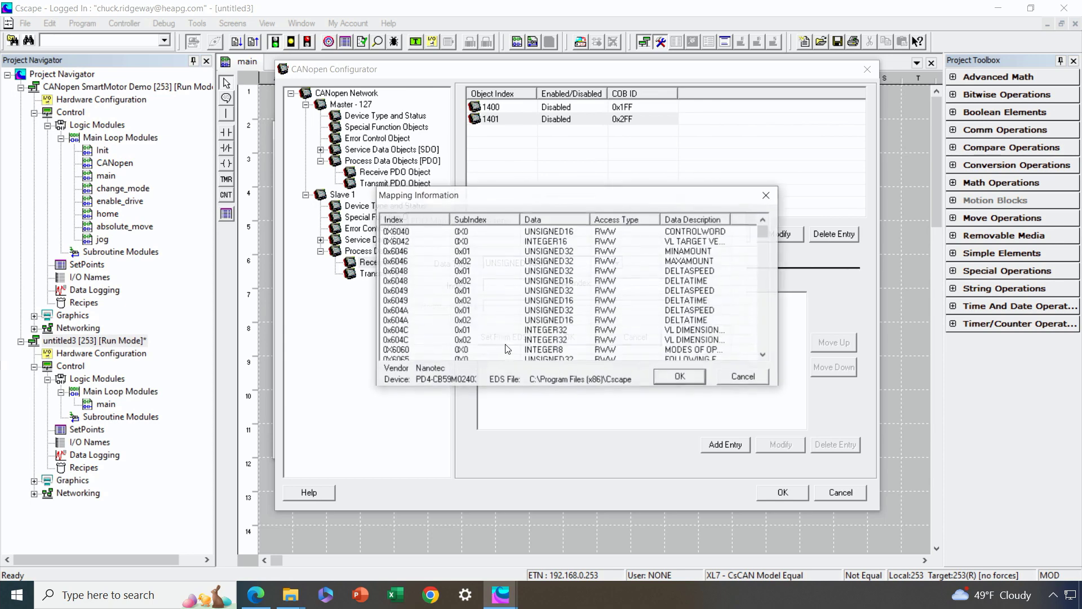
{"action": "left_click", "coordinate": [762, 355]}
{"action": "left_click", "coordinate": [762, 355]}
{"action": "left_click", "coordinate": [761, 355]}
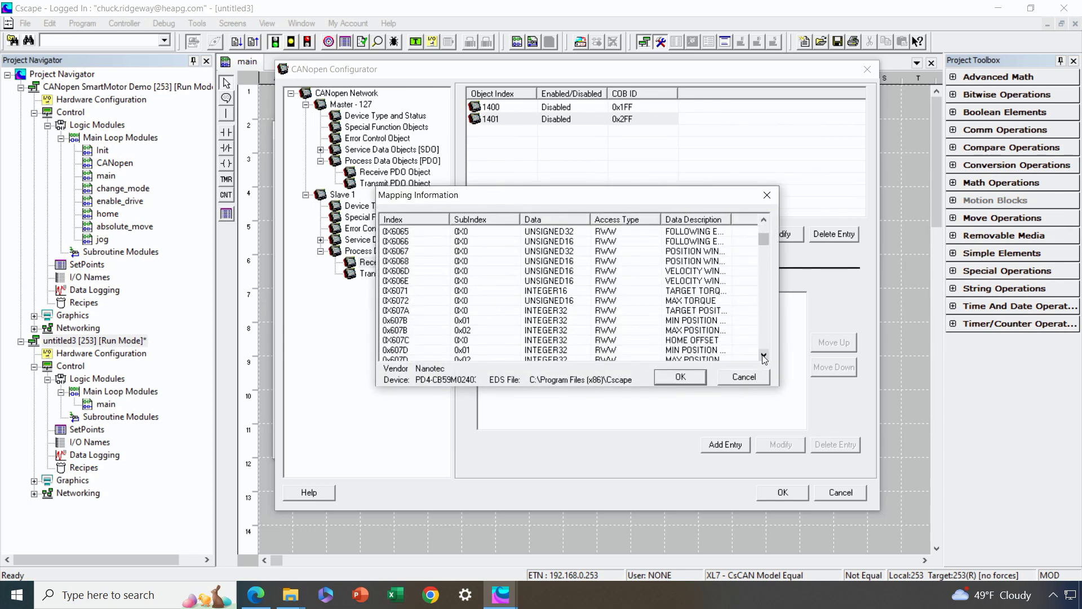
{"action": "left_click", "coordinate": [764, 355]}
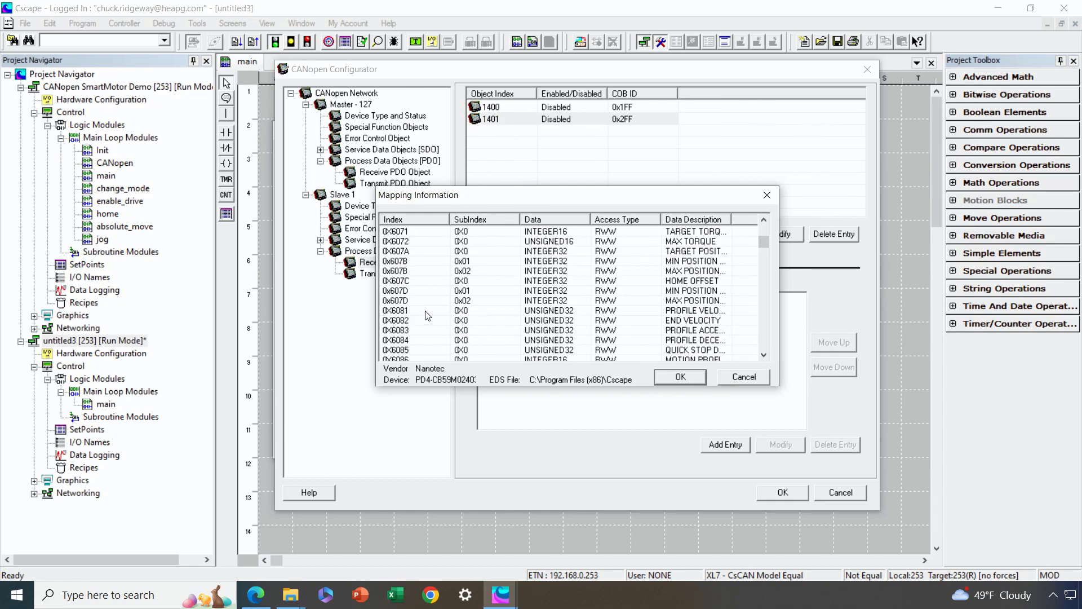
{"action": "left_click", "coordinate": [427, 315]}
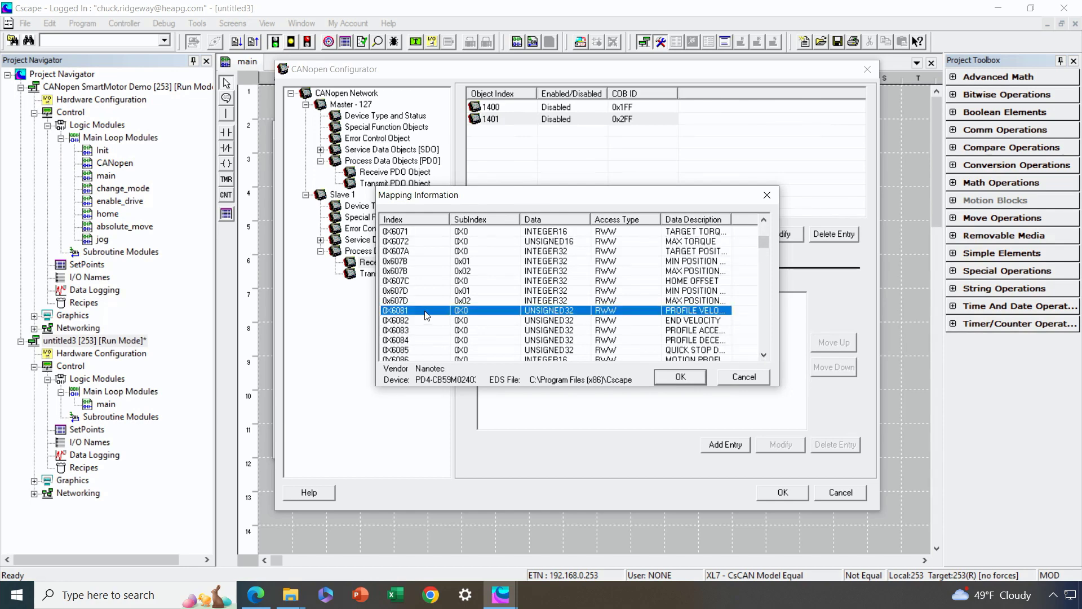
{"action": "left_click", "coordinate": [680, 377]}
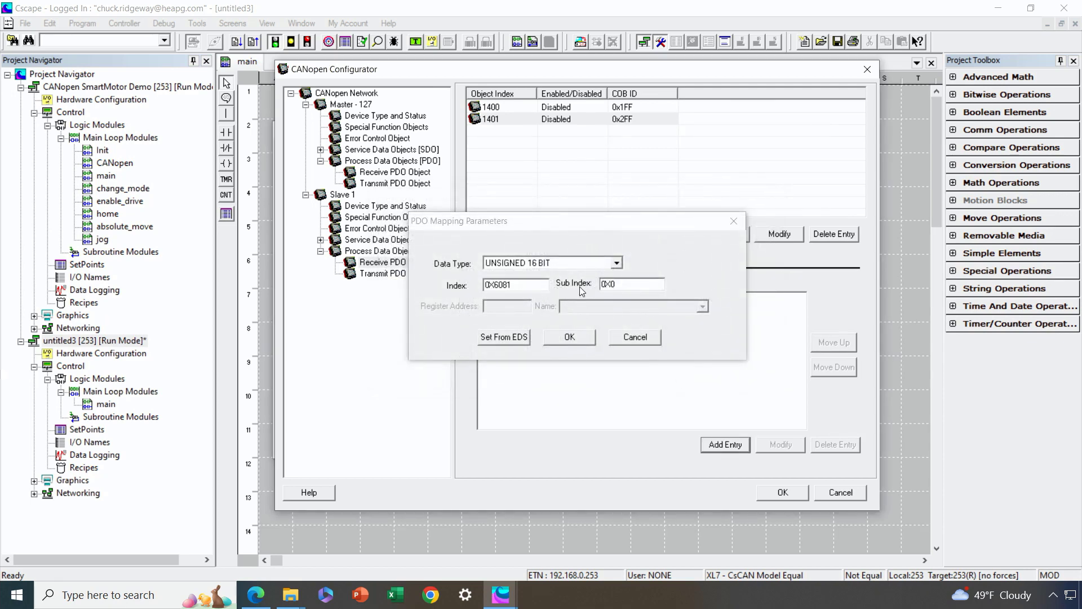
{"action": "left_click", "coordinate": [619, 262]}
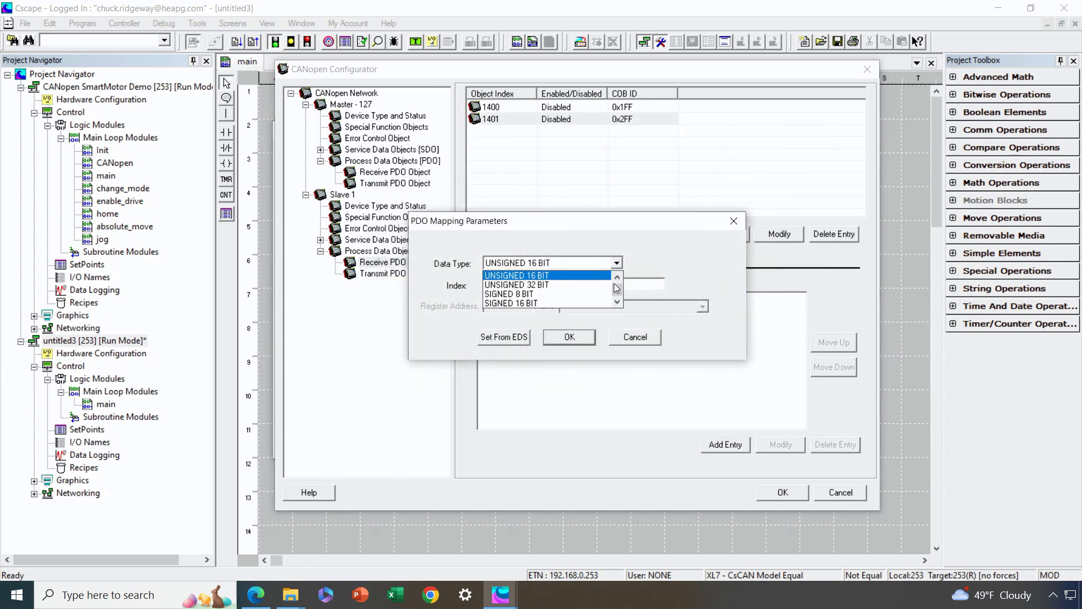
{"action": "left_click", "coordinate": [608, 284]}
{"action": "left_click", "coordinate": [581, 336]}
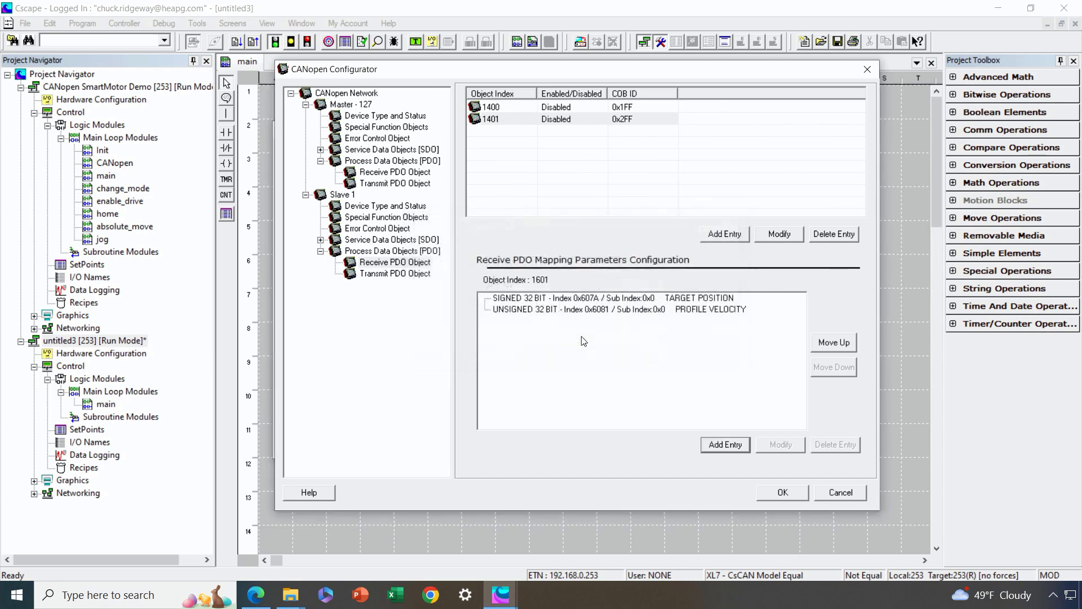
{"action": "left_click", "coordinate": [573, 108]}
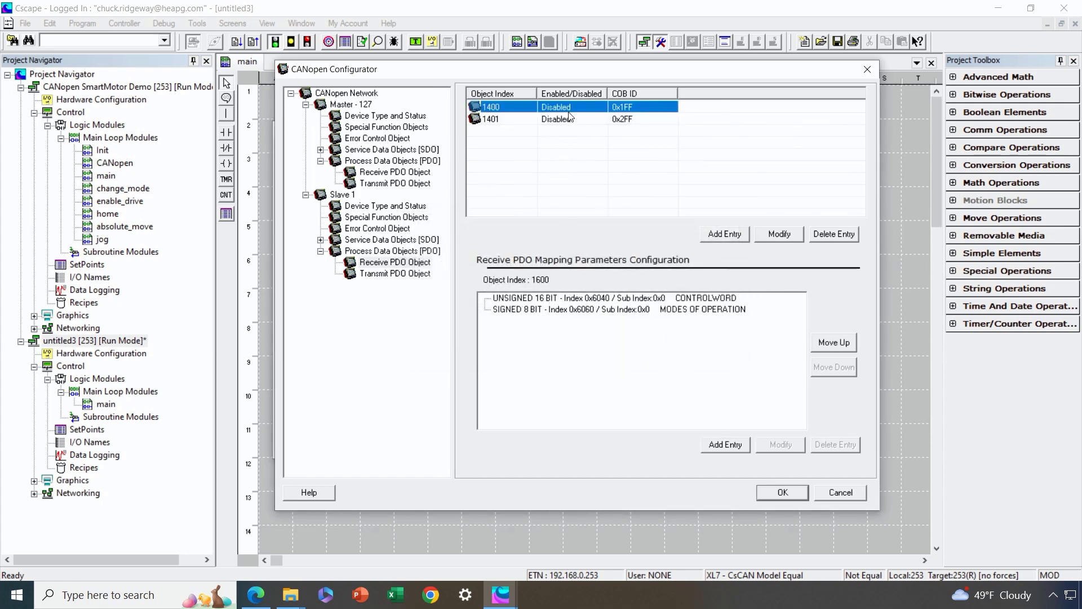
{"action": "left_click", "coordinate": [566, 121]}
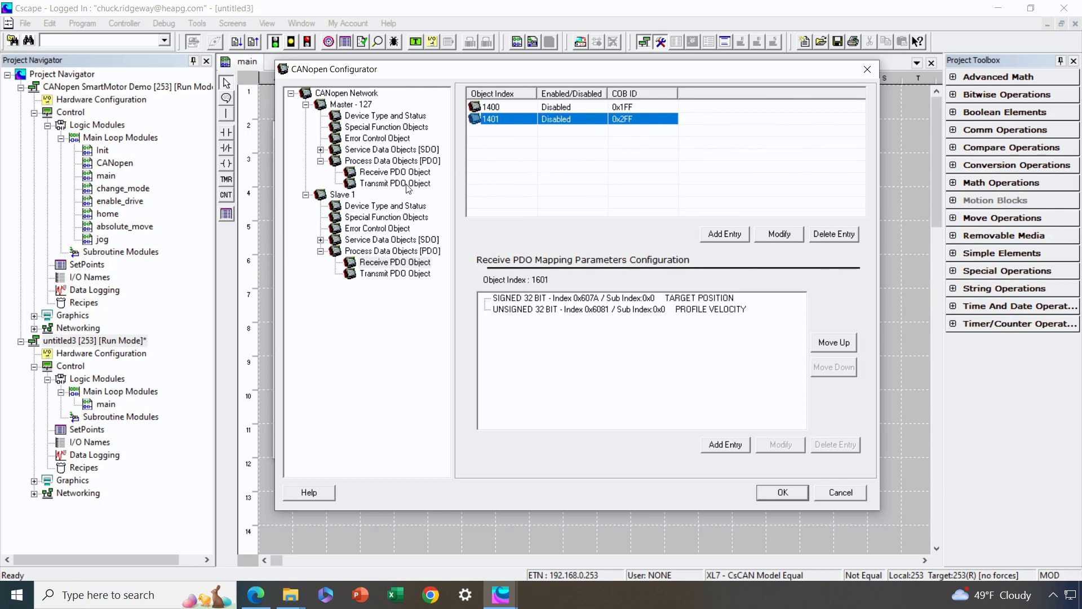
Step: Map register %R1011 as UNSIGNED 16 BIT to the master's transmit PDO 1800
{"action": "left_click", "coordinate": [395, 183]}
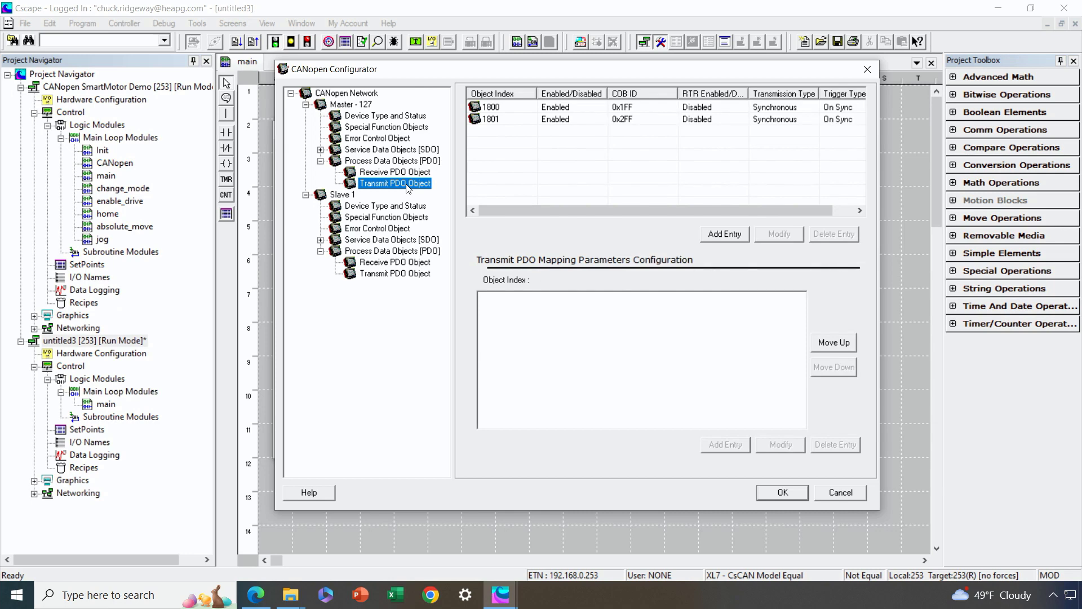
{"action": "left_click", "coordinate": [573, 108]}
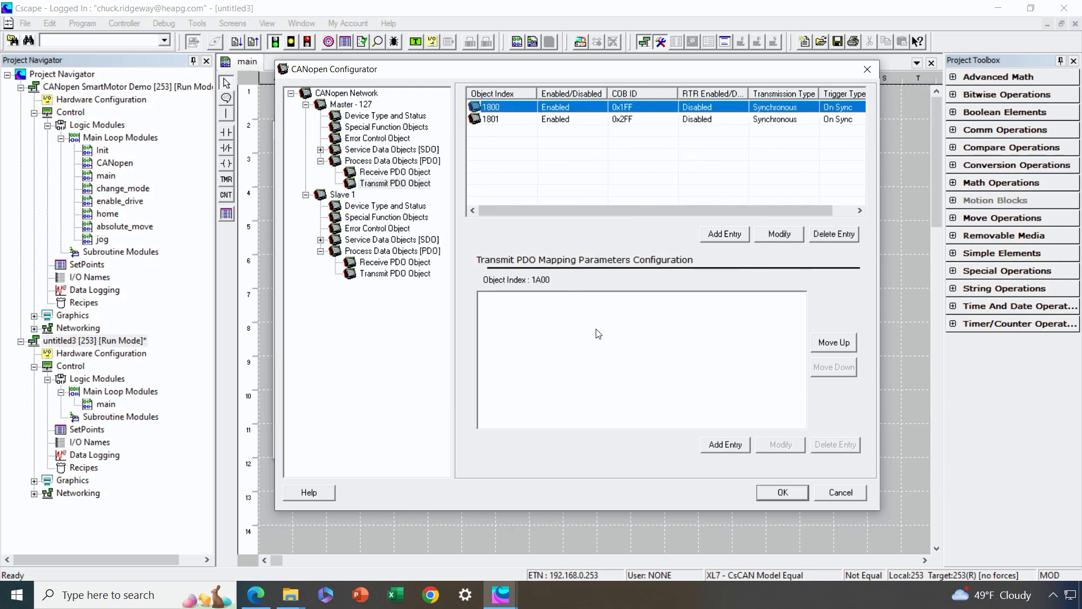
{"action": "left_click", "coordinate": [722, 444]}
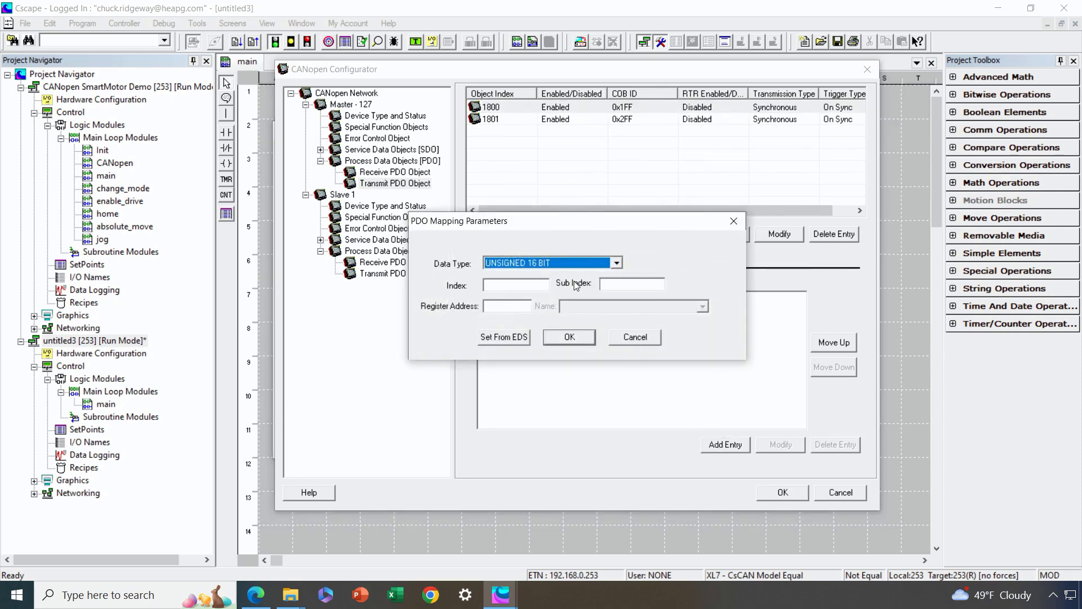
{"action": "left_click", "coordinate": [499, 306]}
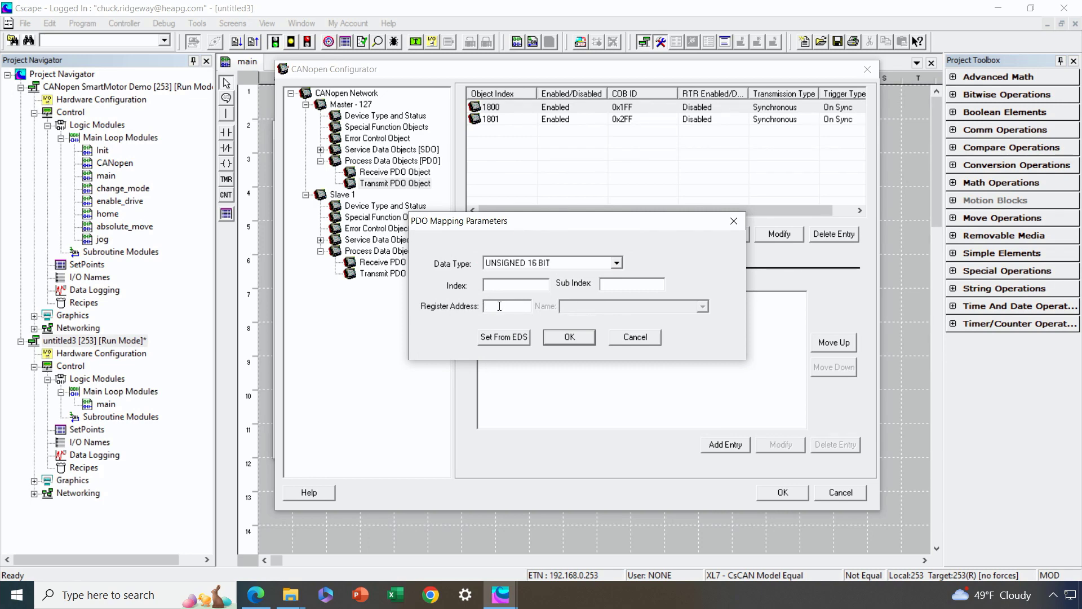
{"action": "type", "text": "%R10011"}
{"action": "left_click", "coordinate": [569, 337]}
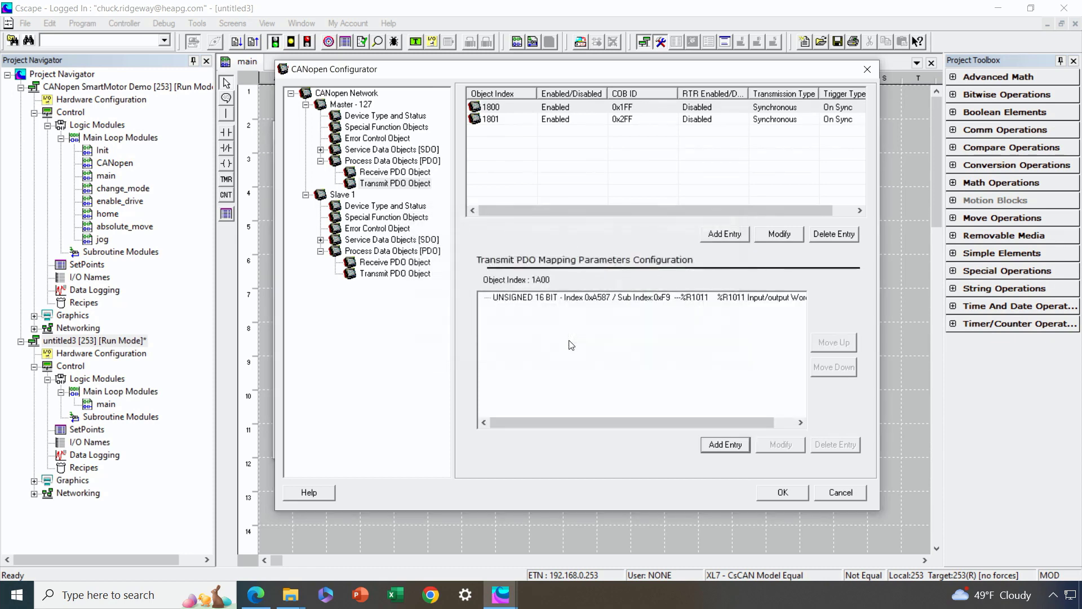
Step: Map register %R1012 as SIGNED 8 BIT to the master's transmit PDO 1800
{"action": "left_click", "coordinate": [726, 445]}
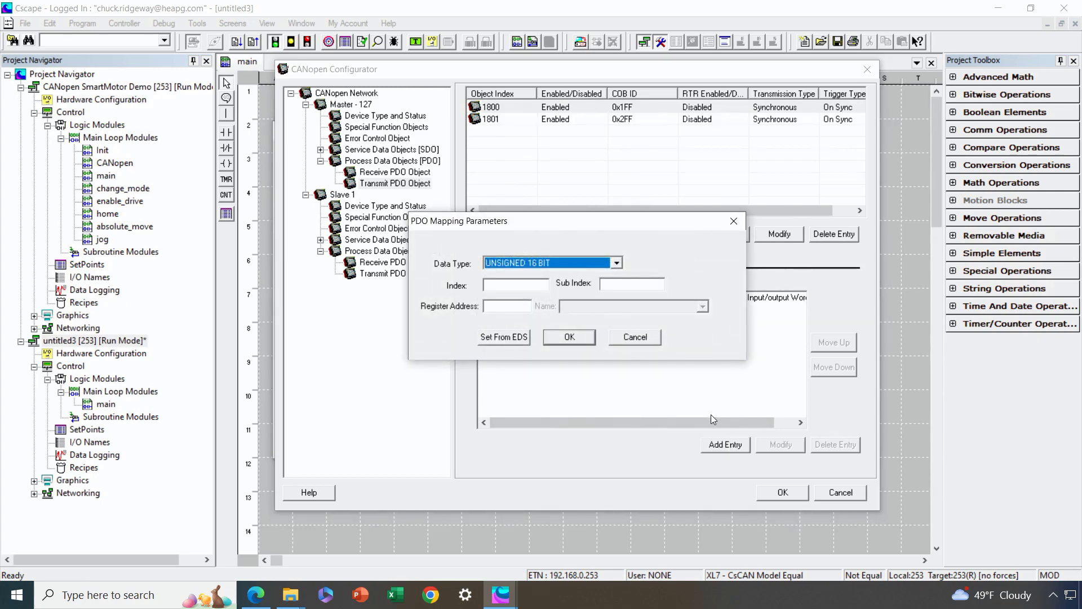
{"action": "left_click", "coordinate": [617, 262]}
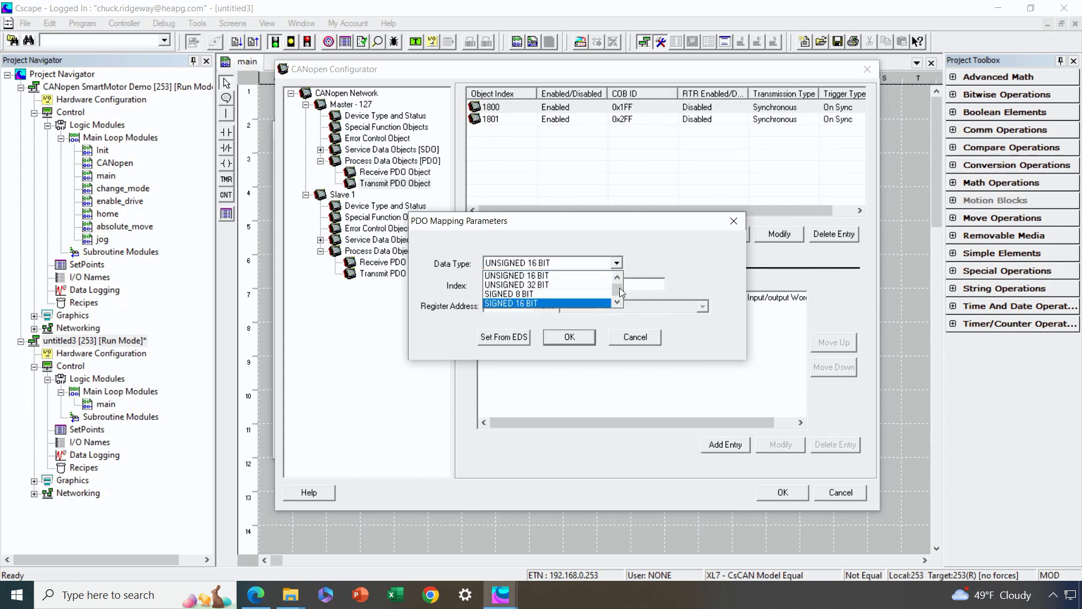
{"action": "left_click", "coordinate": [581, 295]}
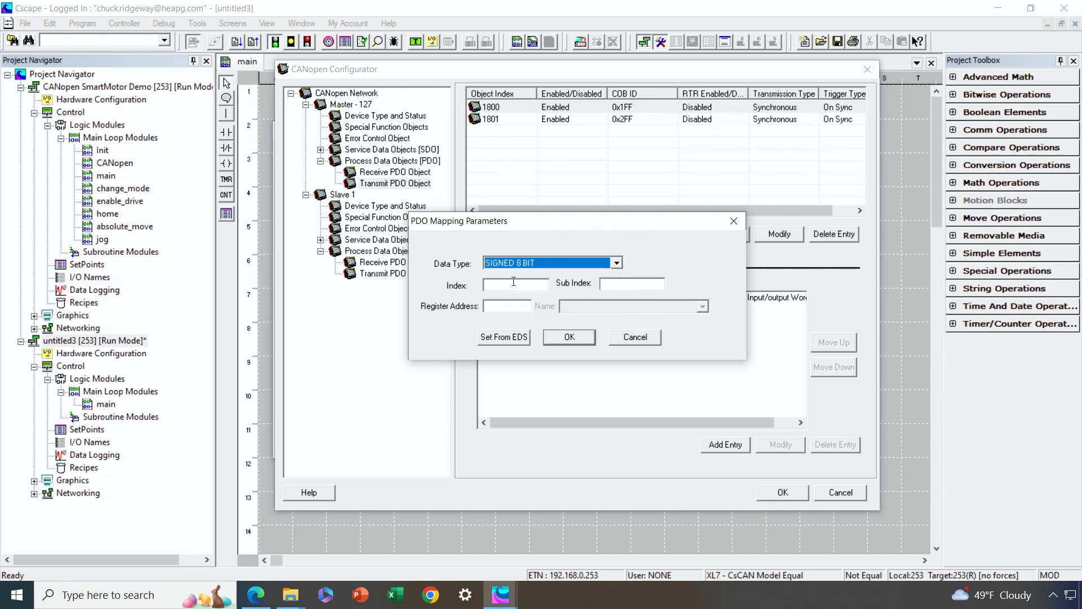
{"action": "left_click", "coordinate": [496, 305]}
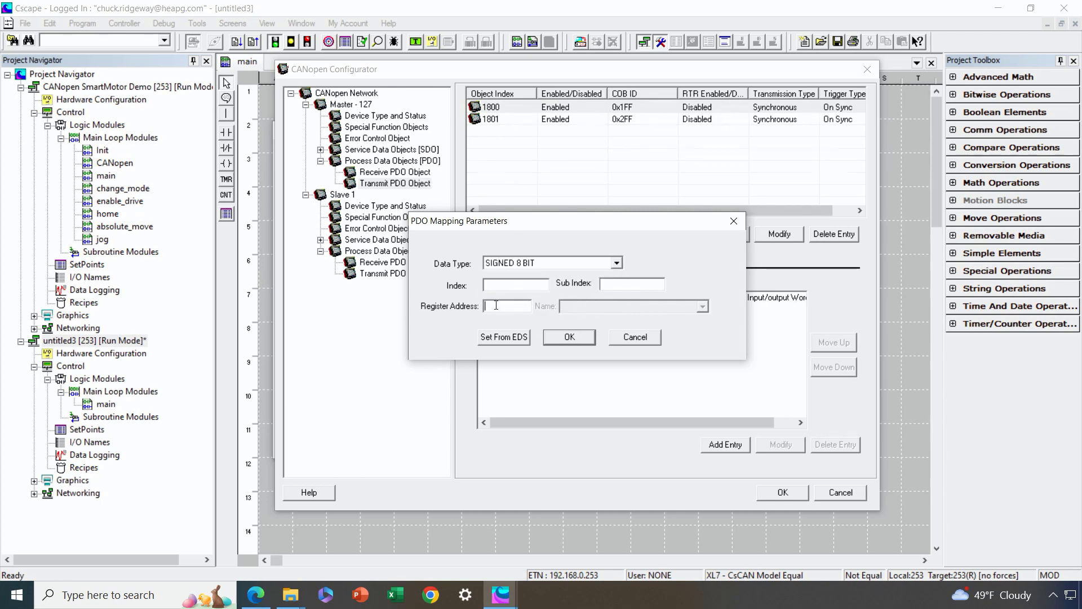
{"action": "type", "text": "%R1012"}
{"action": "left_click", "coordinate": [549, 342]}
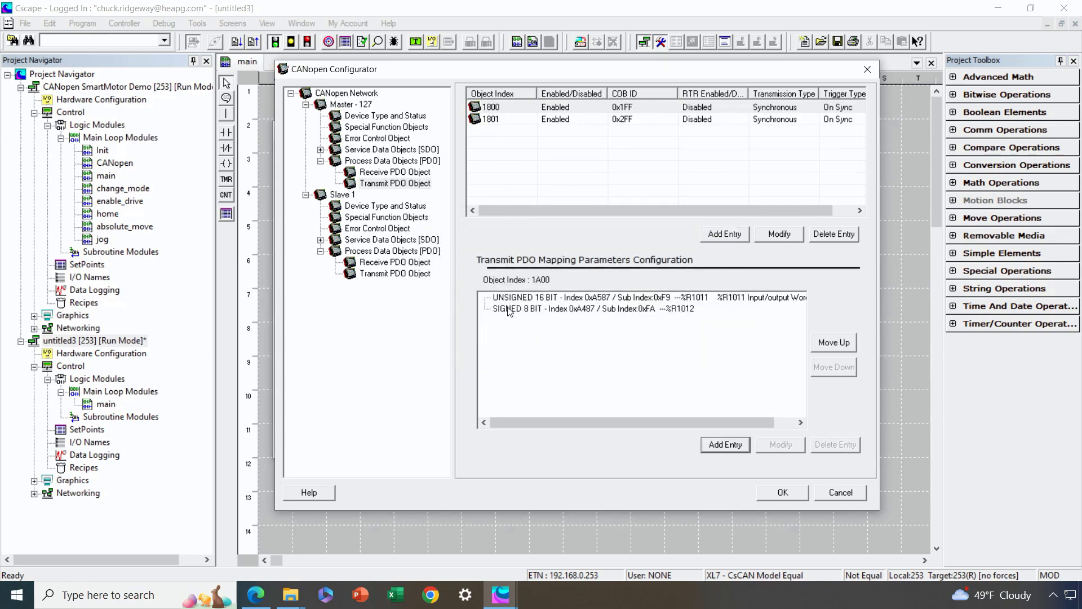
Step: Map register %R1013 as UNSIGNED 32 BIT to the master's transmit PDO 1801
{"action": "left_click", "coordinate": [501, 120]}
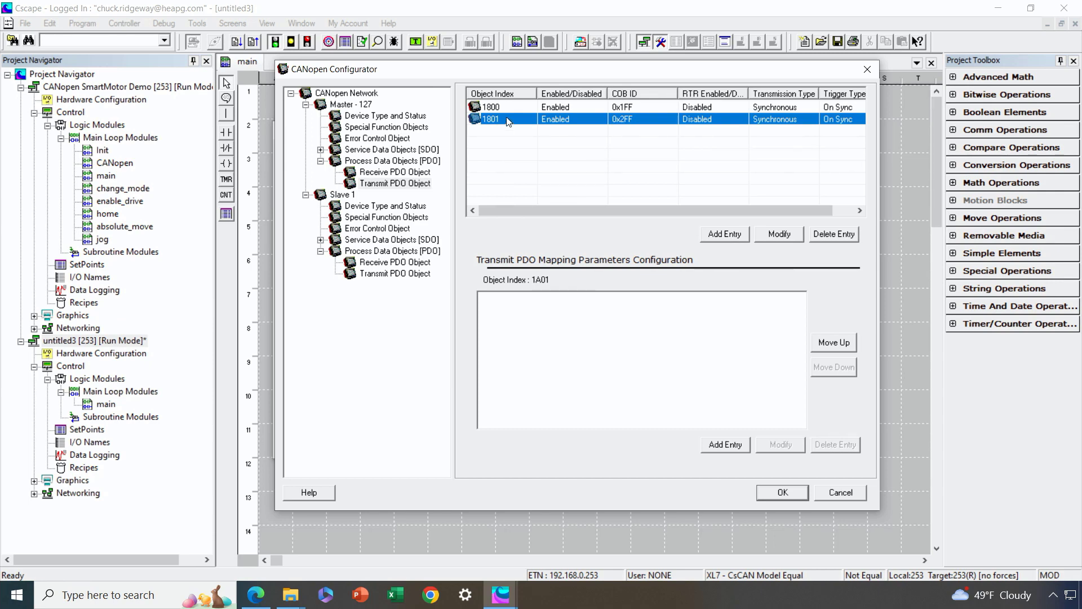
{"action": "left_click", "coordinate": [727, 445]}
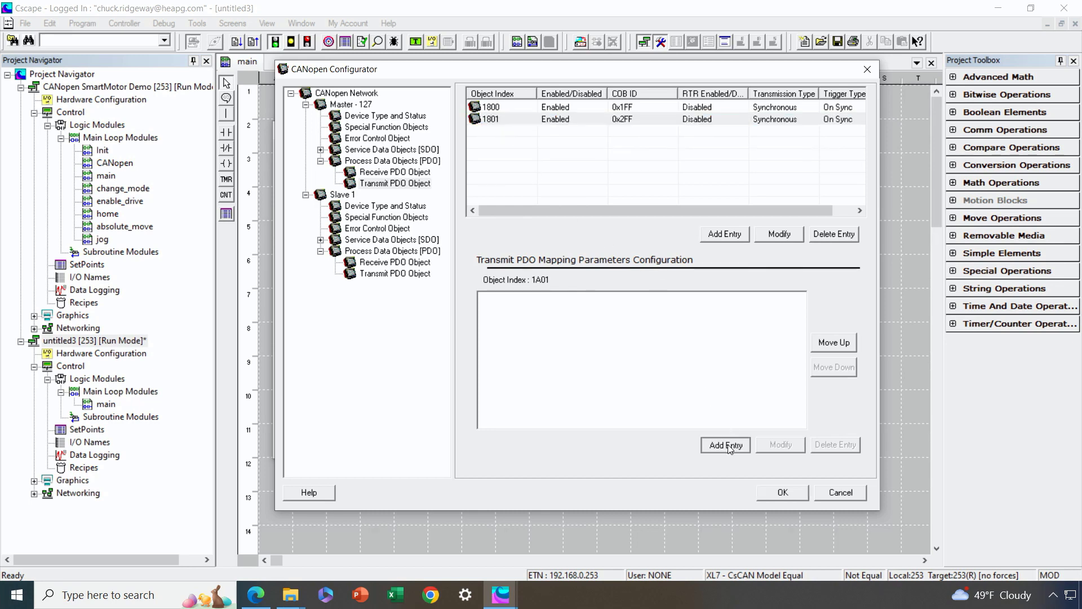
{"action": "left_click", "coordinate": [617, 266]}
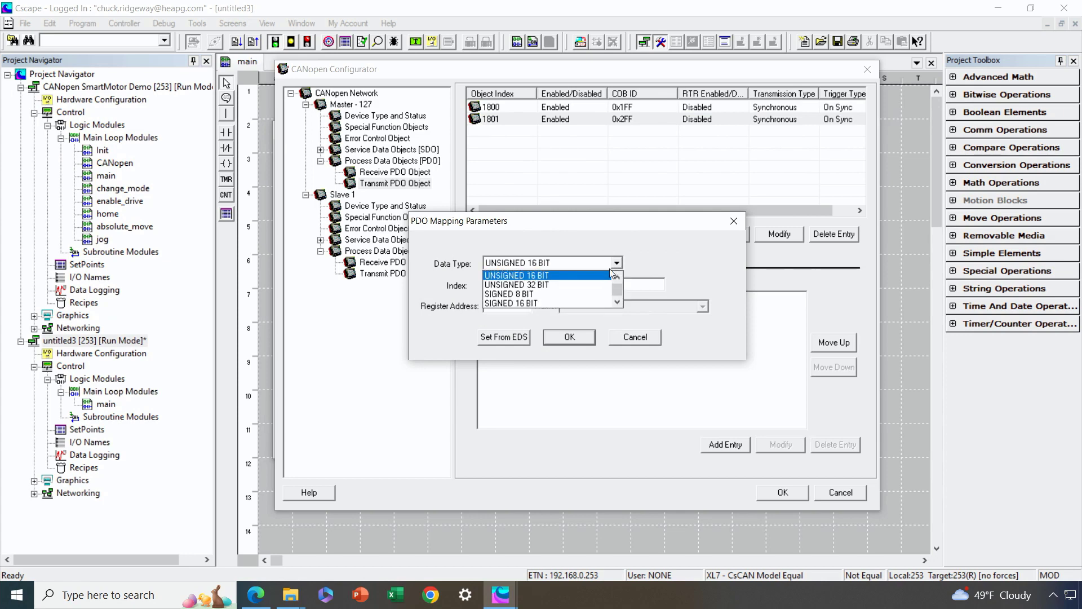
{"action": "left_click", "coordinate": [573, 291]}
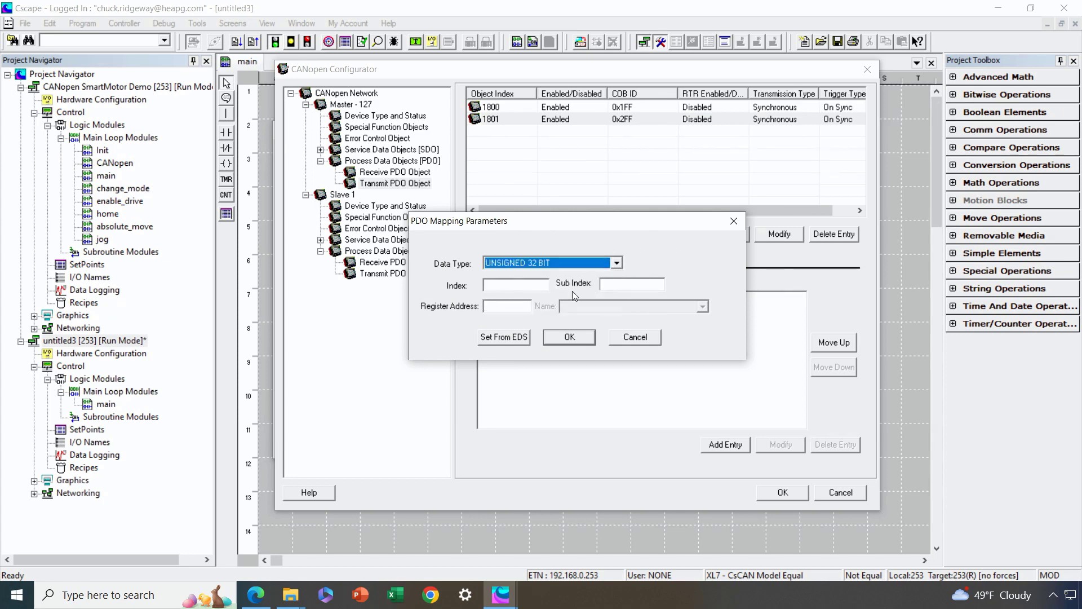
{"action": "left_click", "coordinate": [509, 305]}
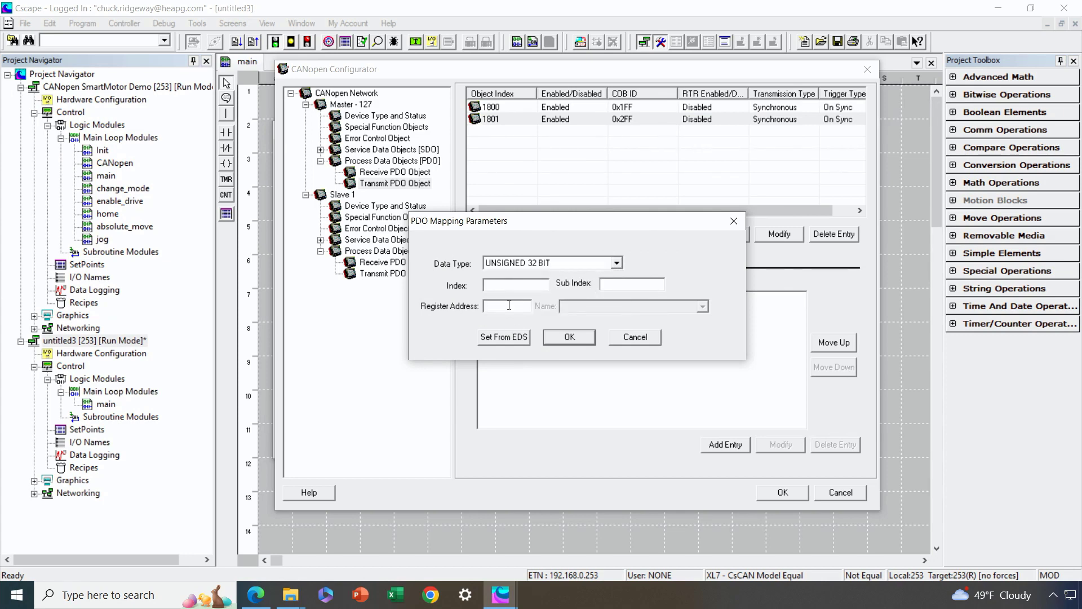
{"action": "type", "text": "%R1013"}
{"action": "left_click", "coordinate": [570, 338]}
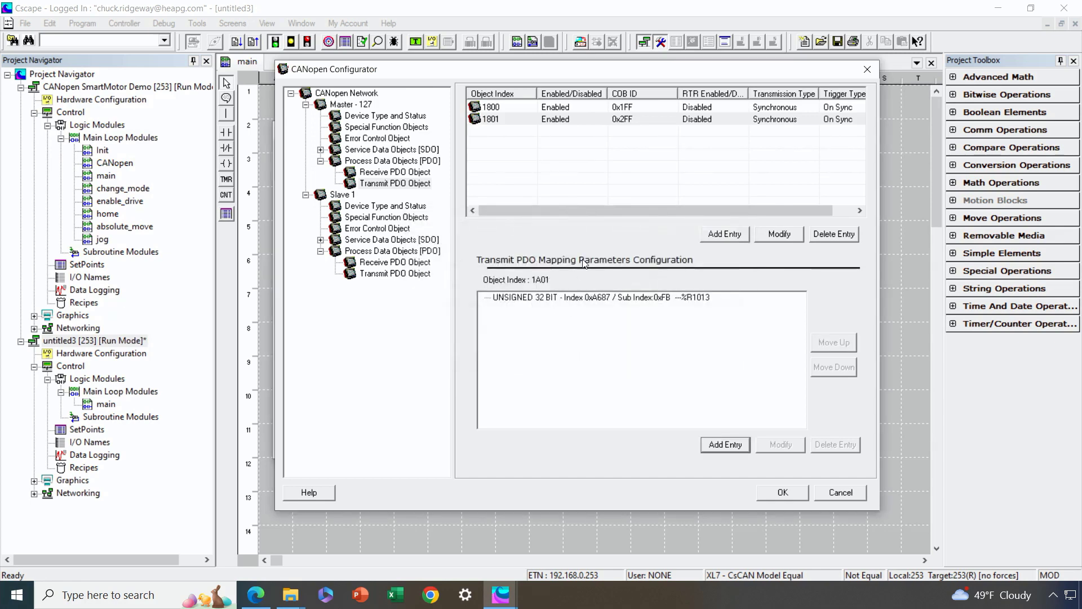
Step: Add register %R1015 as UNSIGNED 32 BIT to the mapping of the master's transmit PDO 1801
{"action": "left_click", "coordinate": [721, 445]}
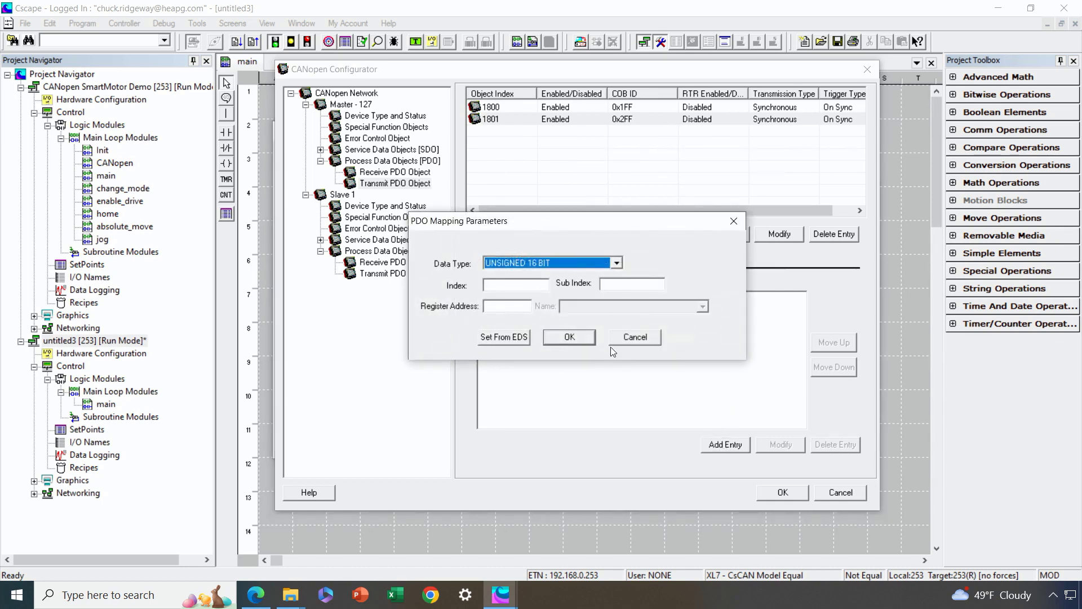
{"action": "left_click", "coordinate": [619, 263]}
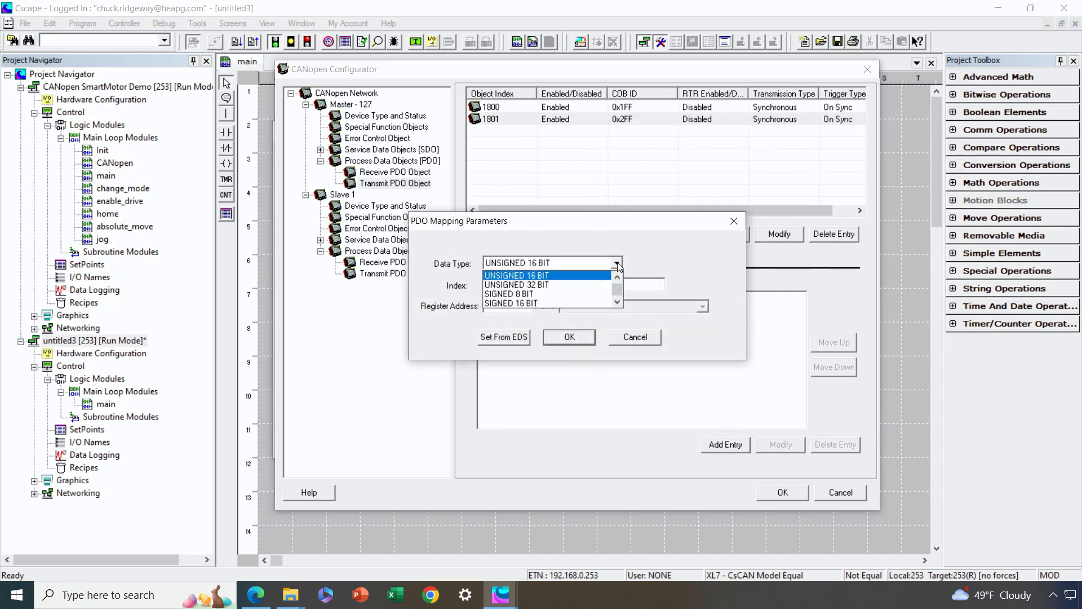
{"action": "left_click", "coordinate": [594, 285]}
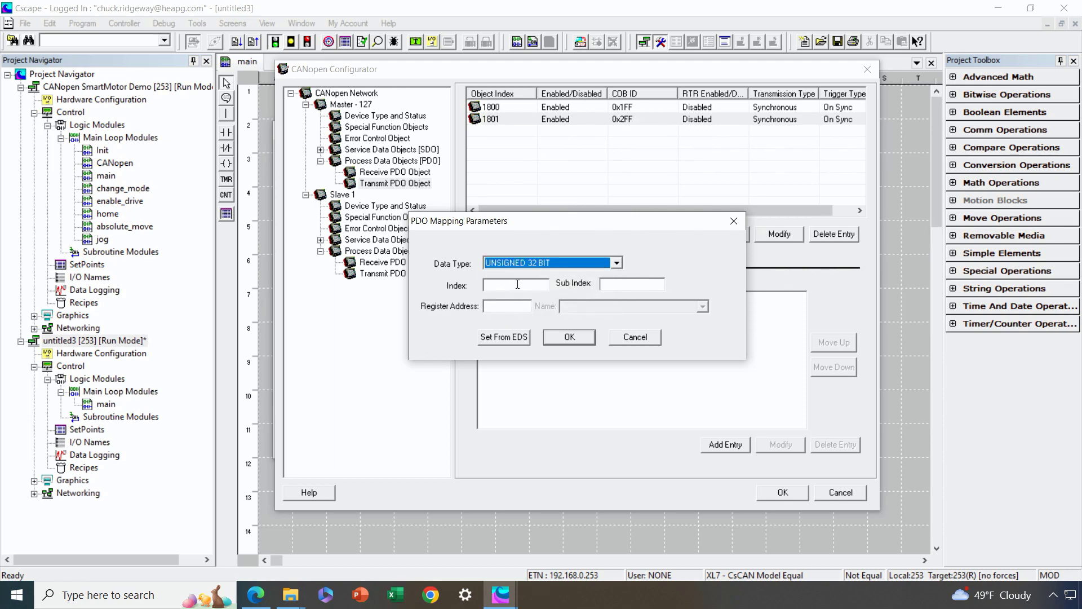
{"action": "left_click", "coordinate": [505, 307]}
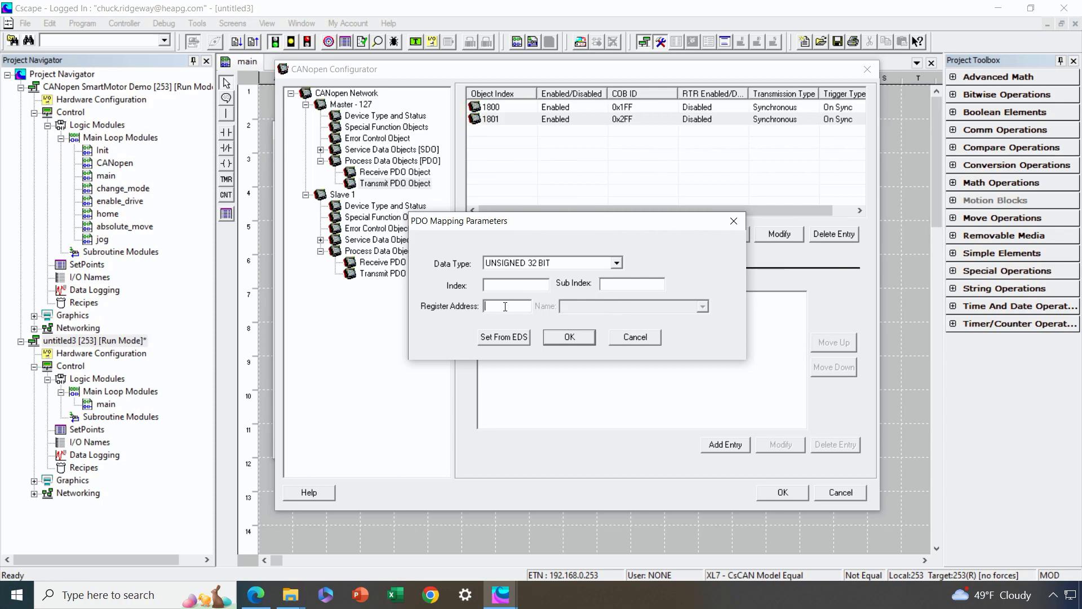
{"action": "type", "text": "%R1015"}
{"action": "left_click", "coordinate": [570, 337]}
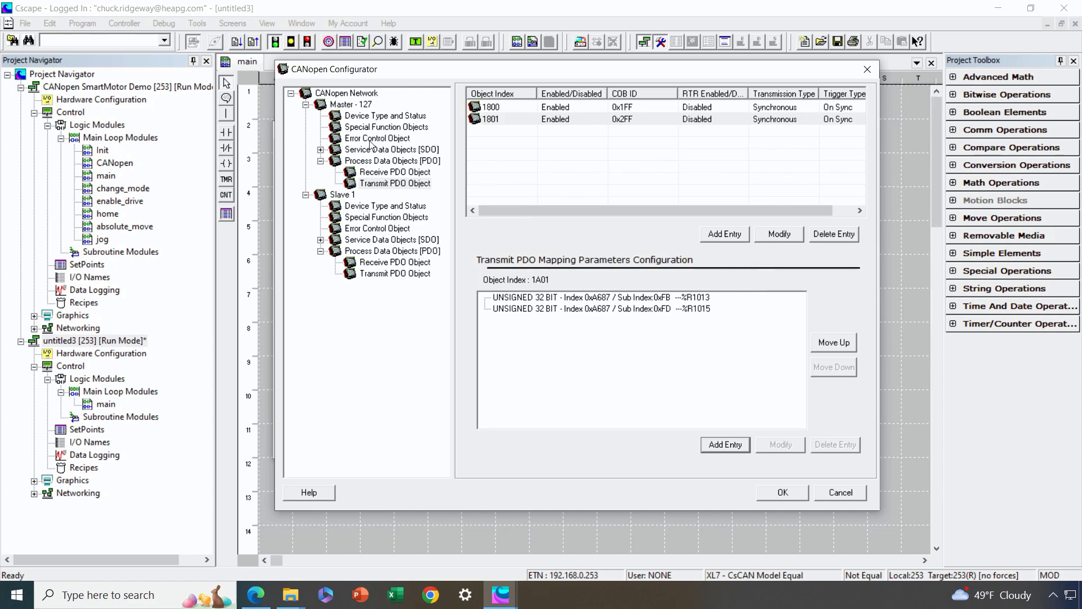
Step: Set the master's consumer heartbeat time for node 1 to 1000 ms and accept the CANopen and hardware configurations
{"action": "left_click", "coordinate": [357, 105]}
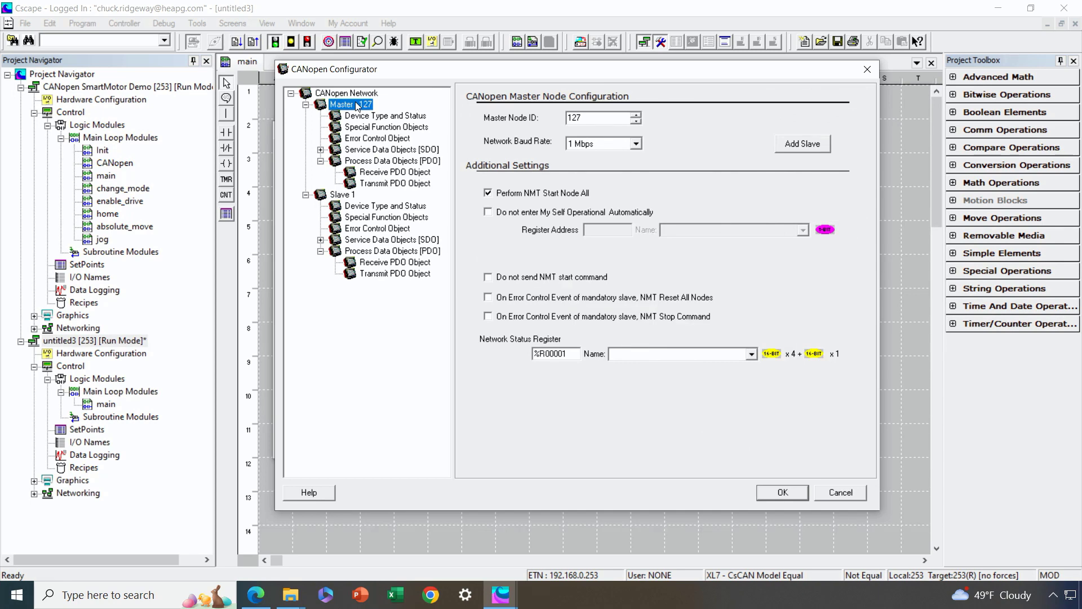
{"action": "left_click", "coordinate": [365, 141]}
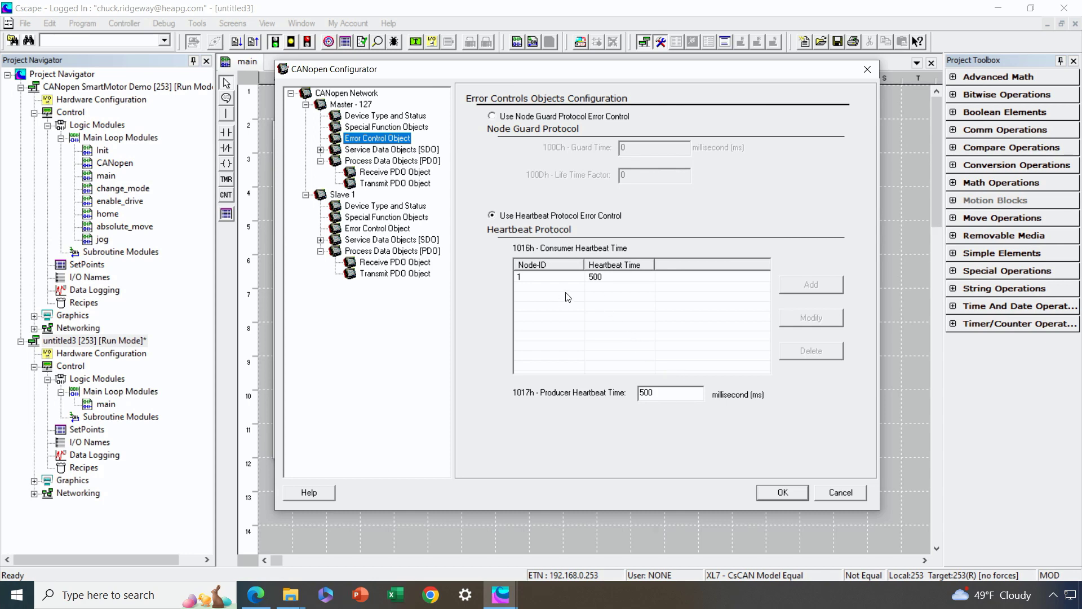
{"action": "left_click", "coordinate": [607, 281]}
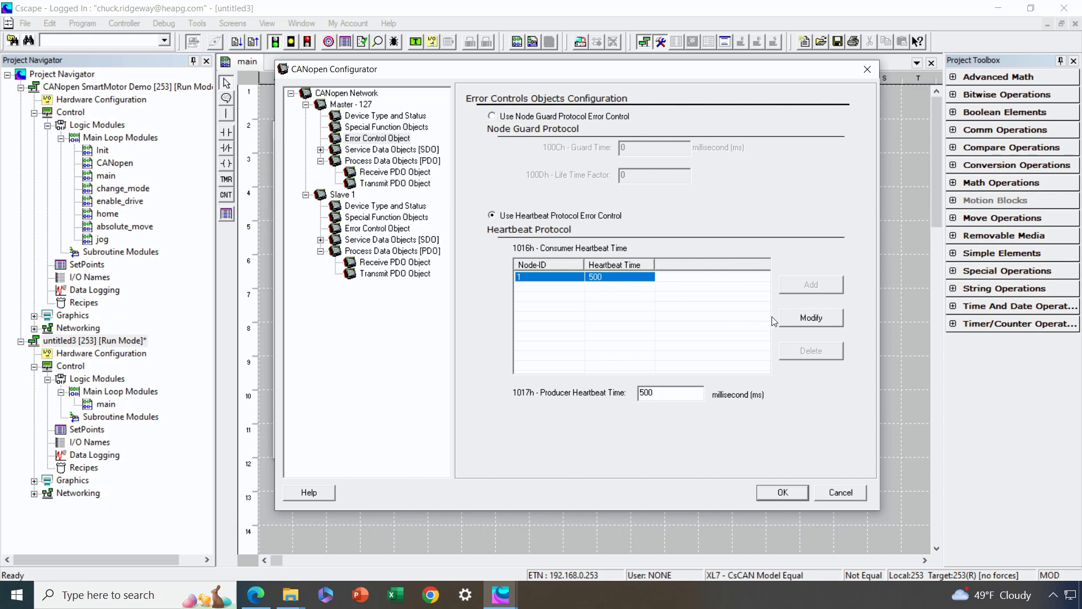
{"action": "left_click", "coordinate": [800, 319]}
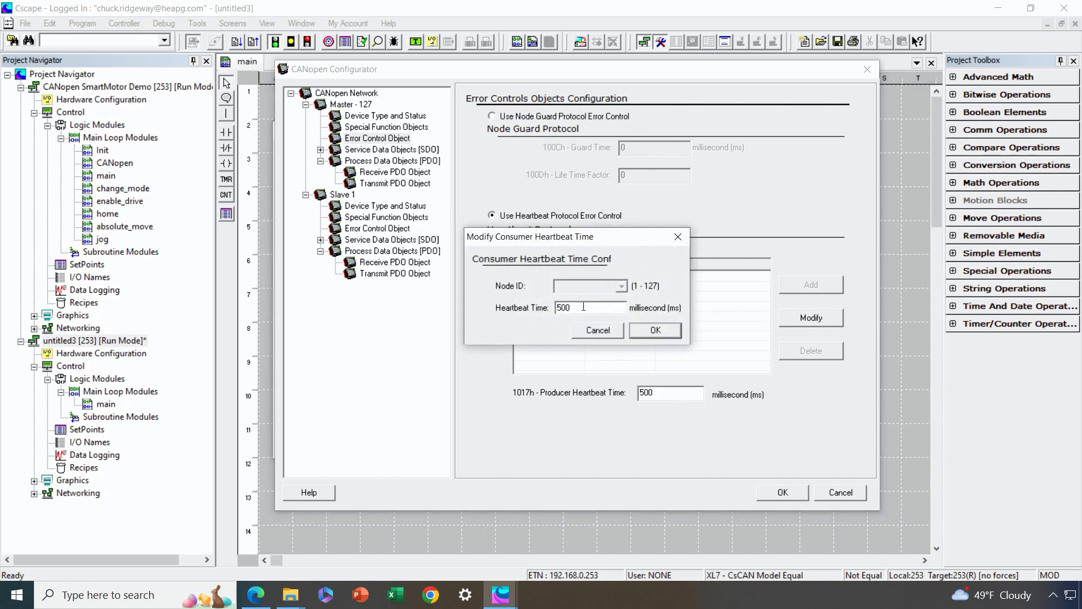
{"action": "left_click_drag", "start_coordinate": [576, 308], "coordinate": [504, 307]}
{"action": "type", "text": "1000"}
{"action": "left_click", "coordinate": [640, 333]}
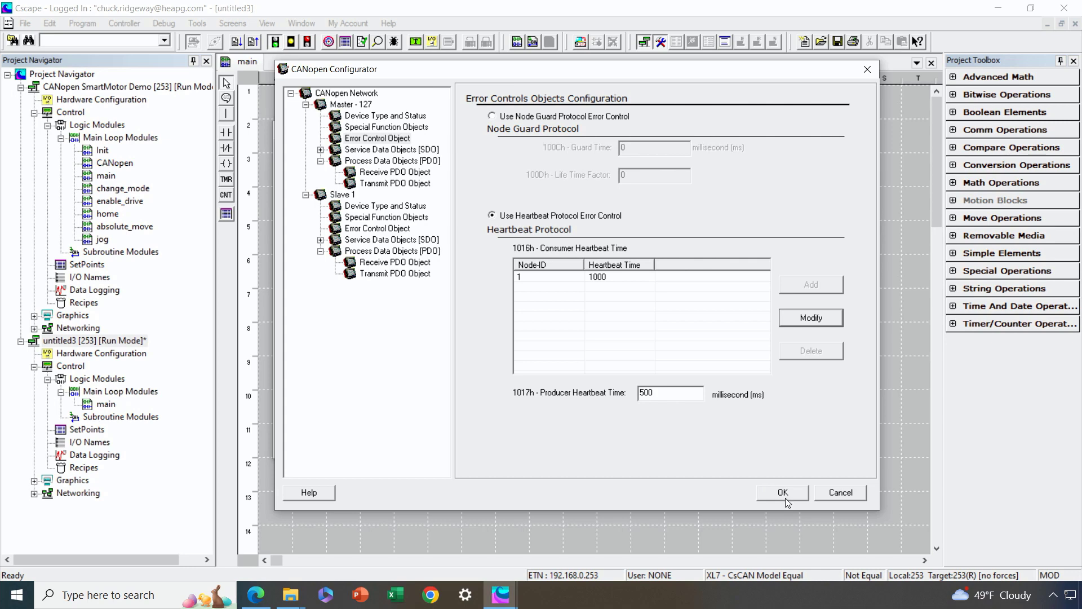
{"action": "left_click", "coordinate": [784, 496]}
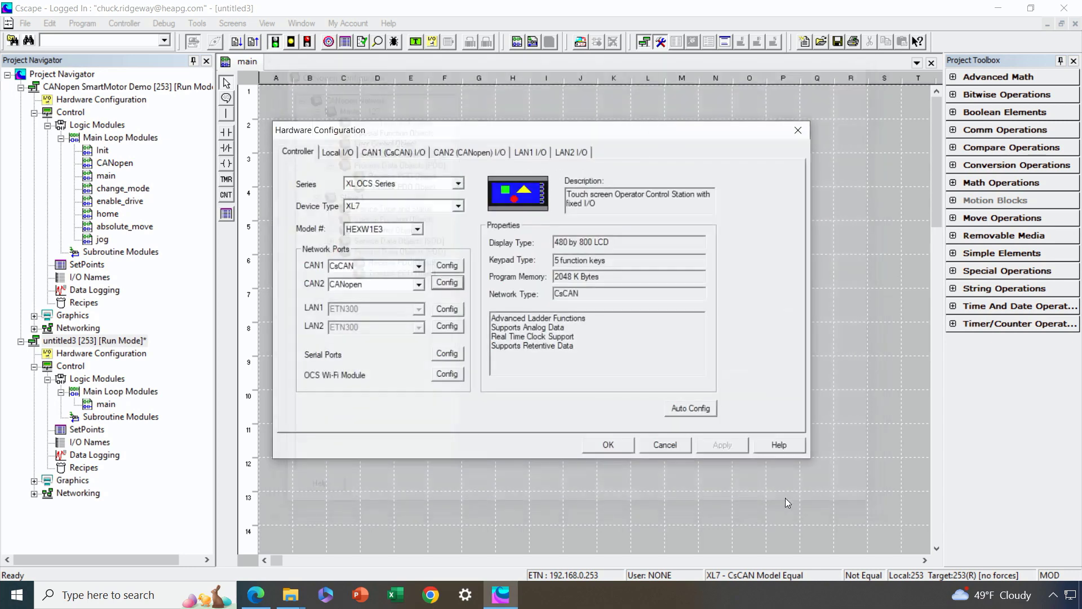
{"action": "left_click", "coordinate": [623, 449]}
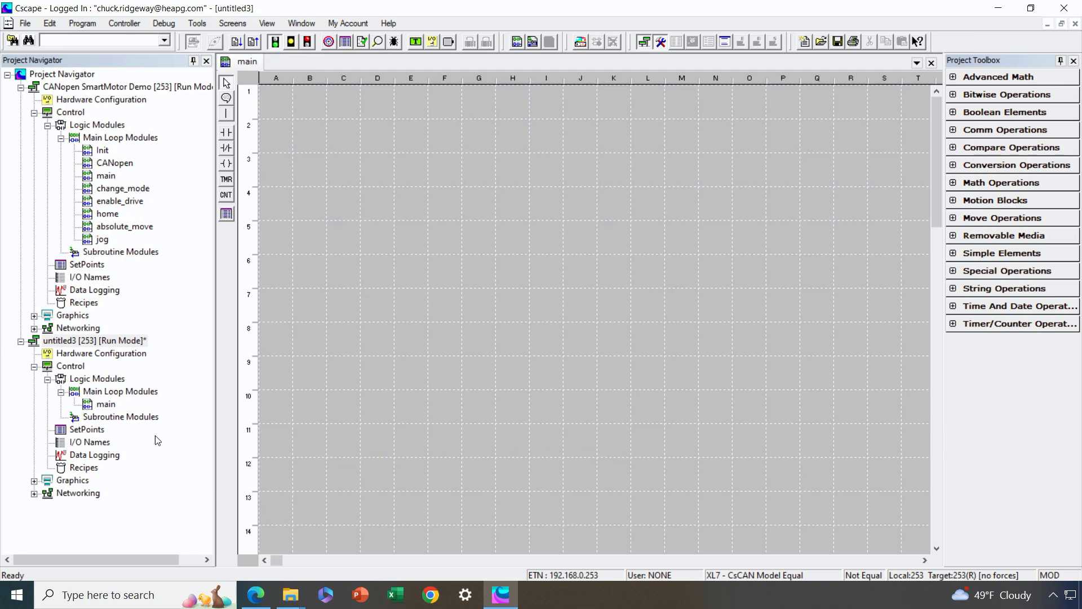
Step: Examine the ladder logic of the Init, CANopen, main and change_mode modules in the CANopen SmartMotor Demo project
{"action": "left_click", "coordinate": [20, 342]}
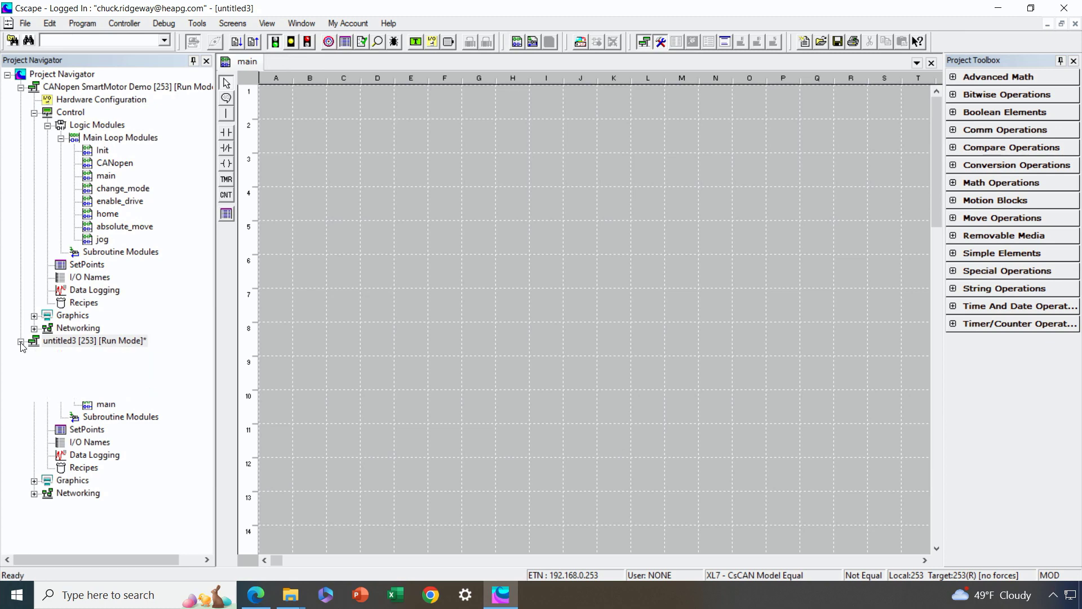
{"action": "left_click", "coordinate": [120, 139]}
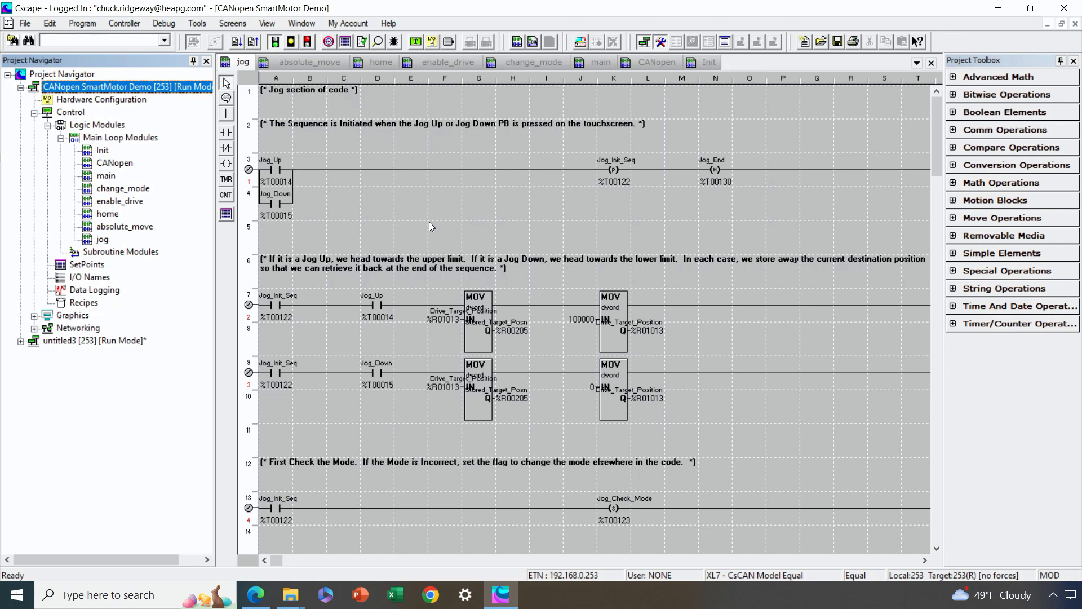
{"action": "double_click", "coordinate": [103, 151]}
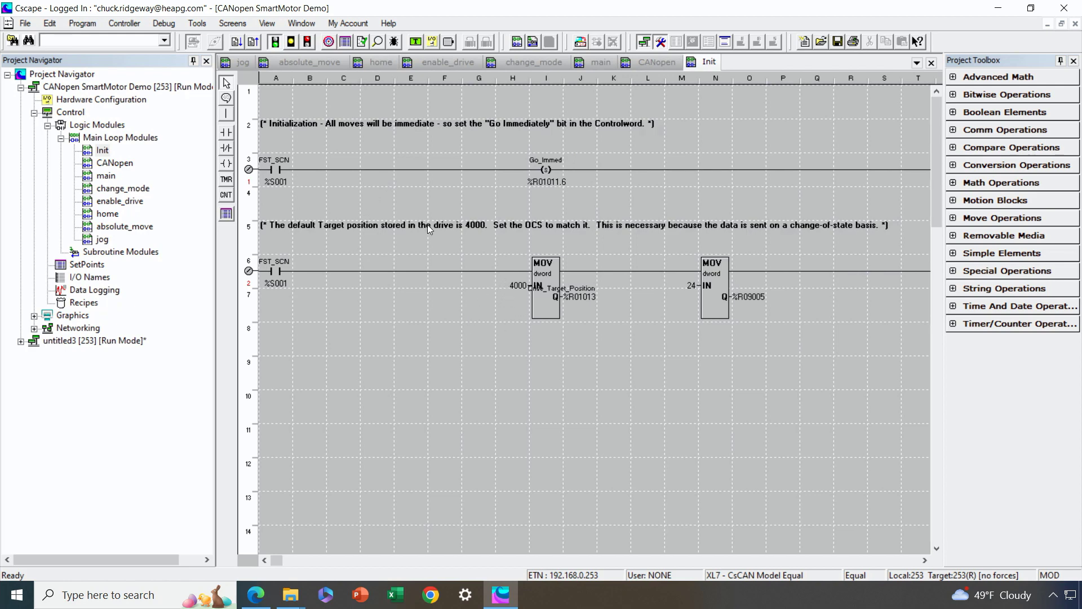
{"action": "double_click", "coordinate": [126, 164]}
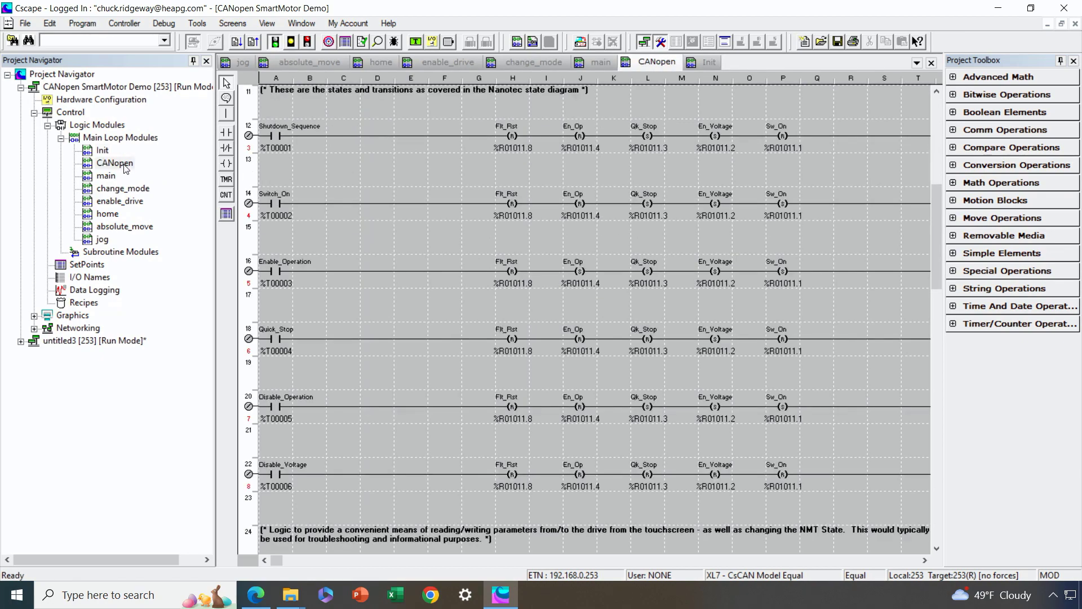
{"action": "scroll", "coordinate": [721, 299], "scroll_direction": "up", "scroll_amount": 4}
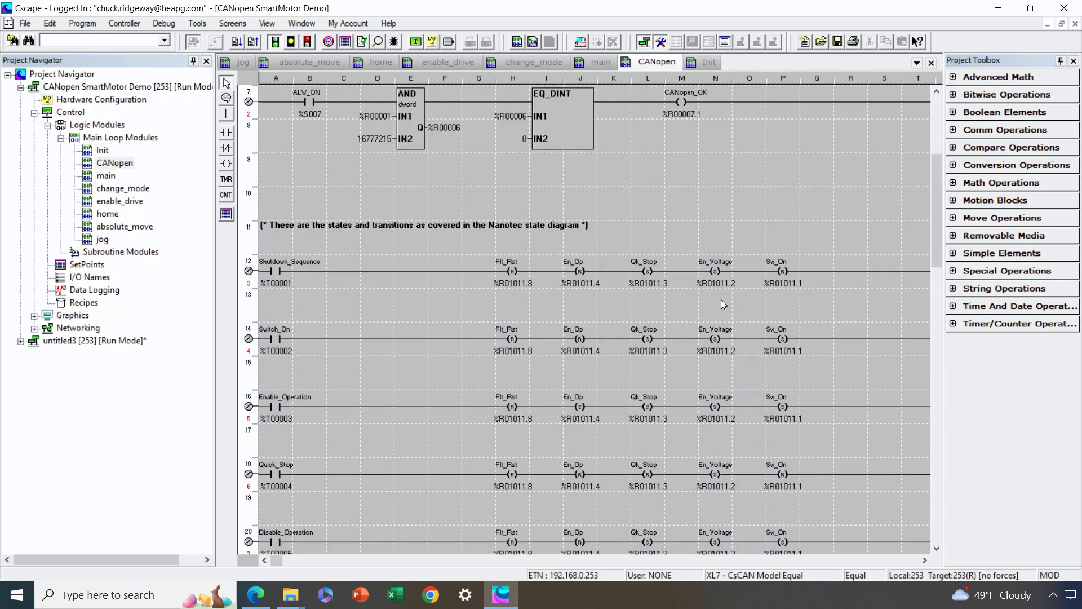
{"action": "scroll", "coordinate": [721, 299], "scroll_direction": "down", "scroll_amount": 2}
{"action": "scroll", "coordinate": [721, 299], "scroll_direction": "down", "scroll_amount": 1}
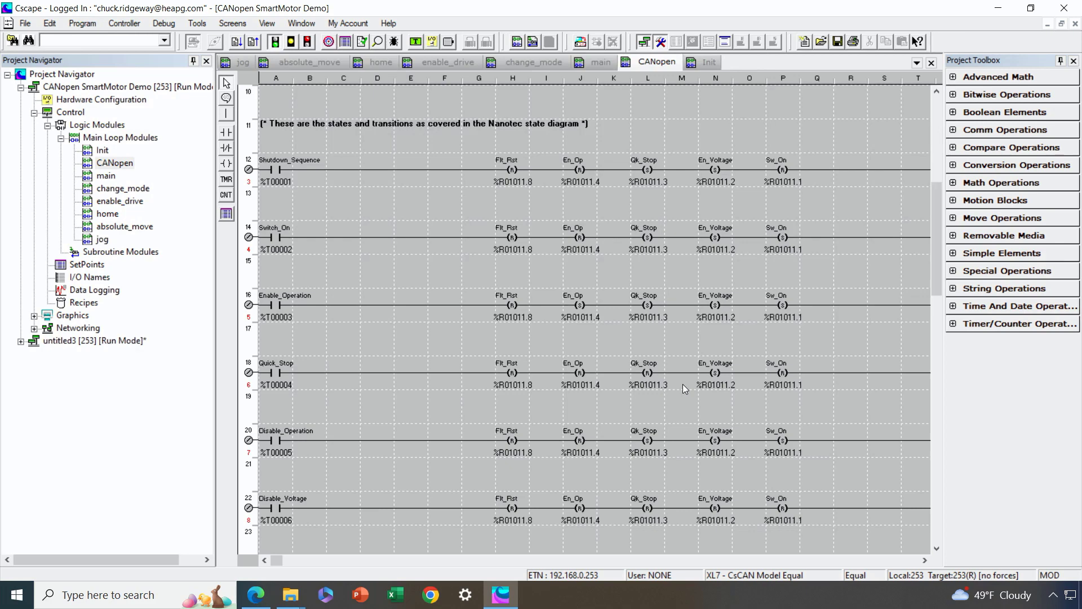
{"action": "scroll", "coordinate": [683, 386], "scroll_direction": "down", "scroll_amount": 8}
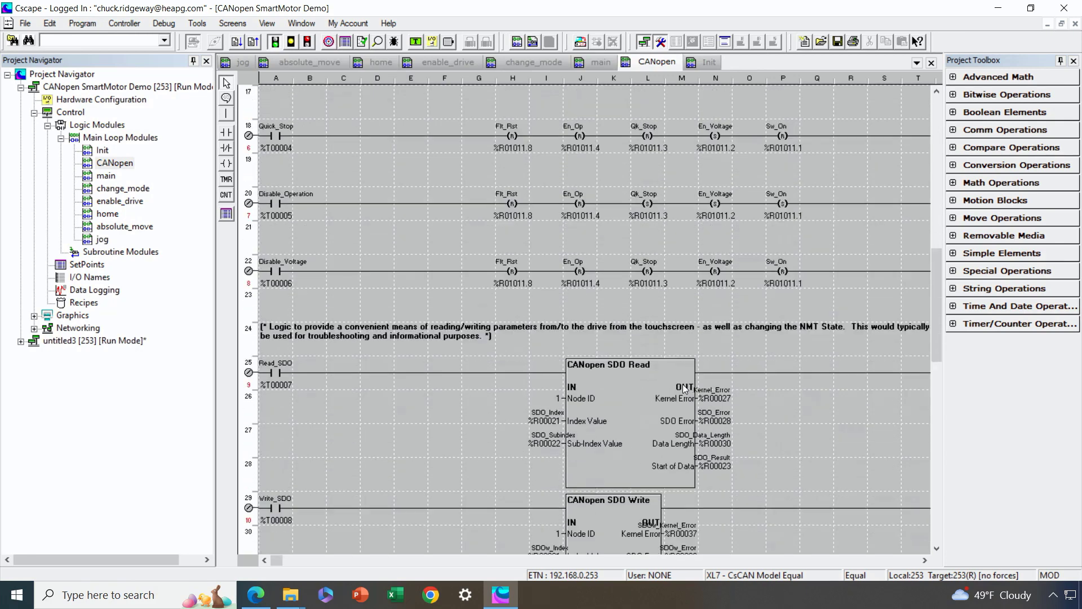
{"action": "scroll", "coordinate": [685, 387], "scroll_direction": "down", "scroll_amount": 4}
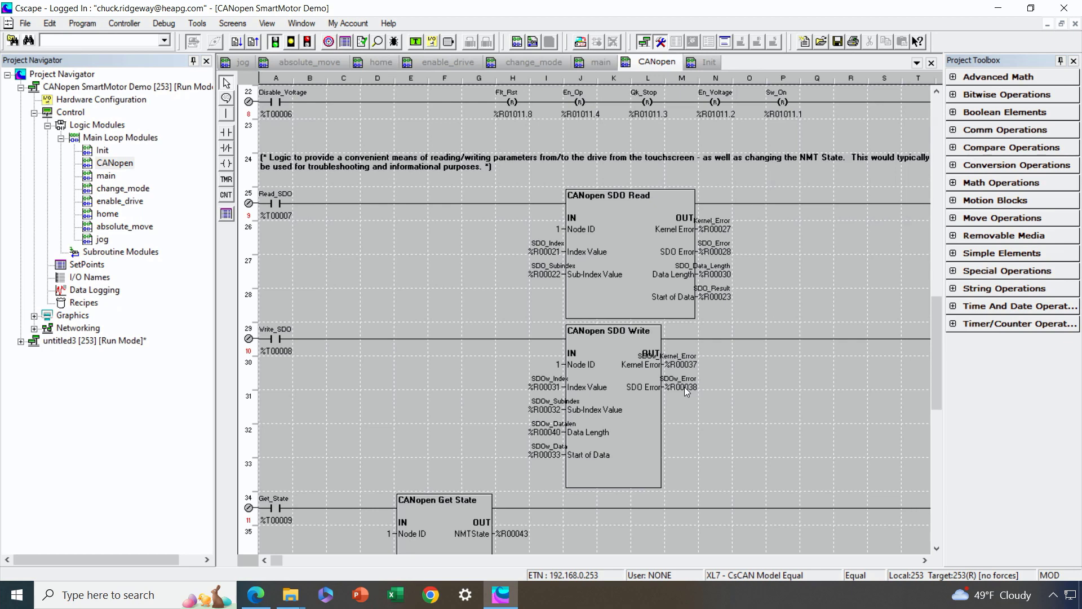
{"action": "scroll", "coordinate": [684, 387], "scroll_direction": "up", "scroll_amount": 6}
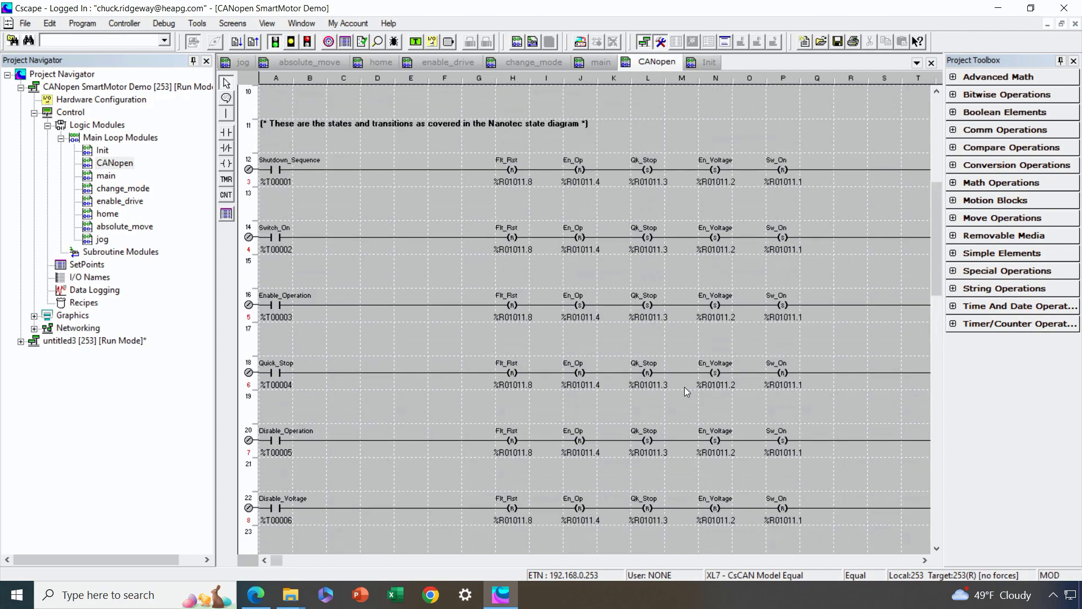
{"action": "scroll", "coordinate": [684, 387], "scroll_direction": "up", "scroll_amount": 5}
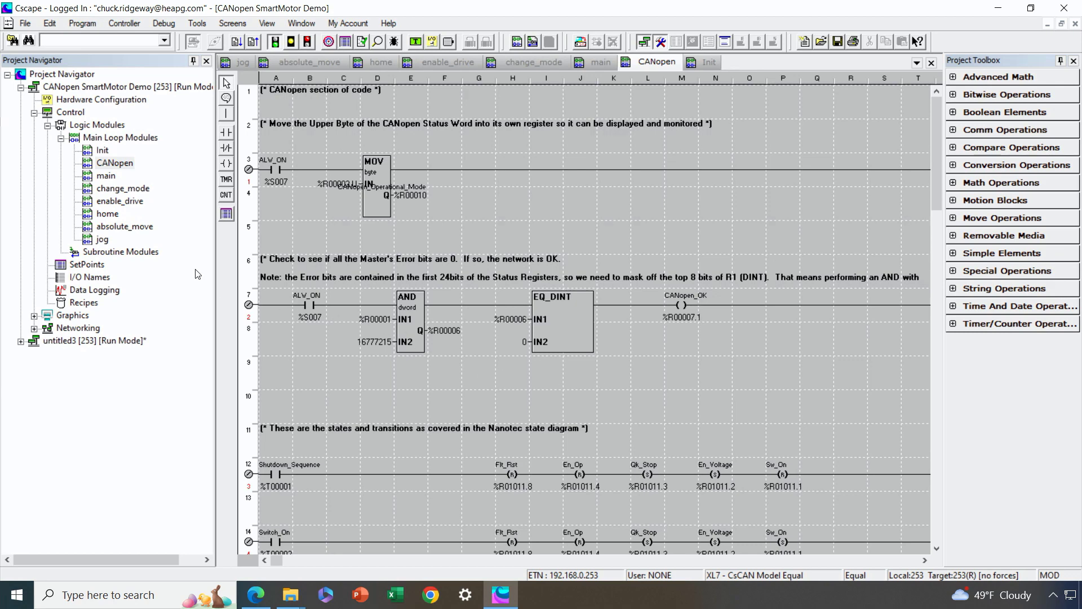
{"action": "double_click", "coordinate": [112, 177]}
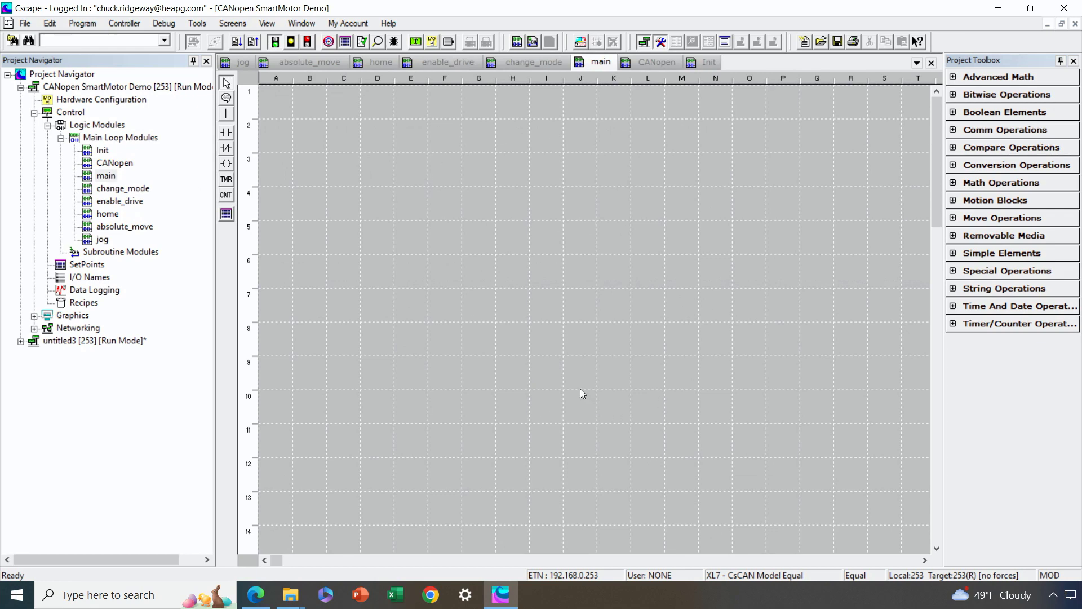
{"action": "double_click", "coordinate": [135, 194]}
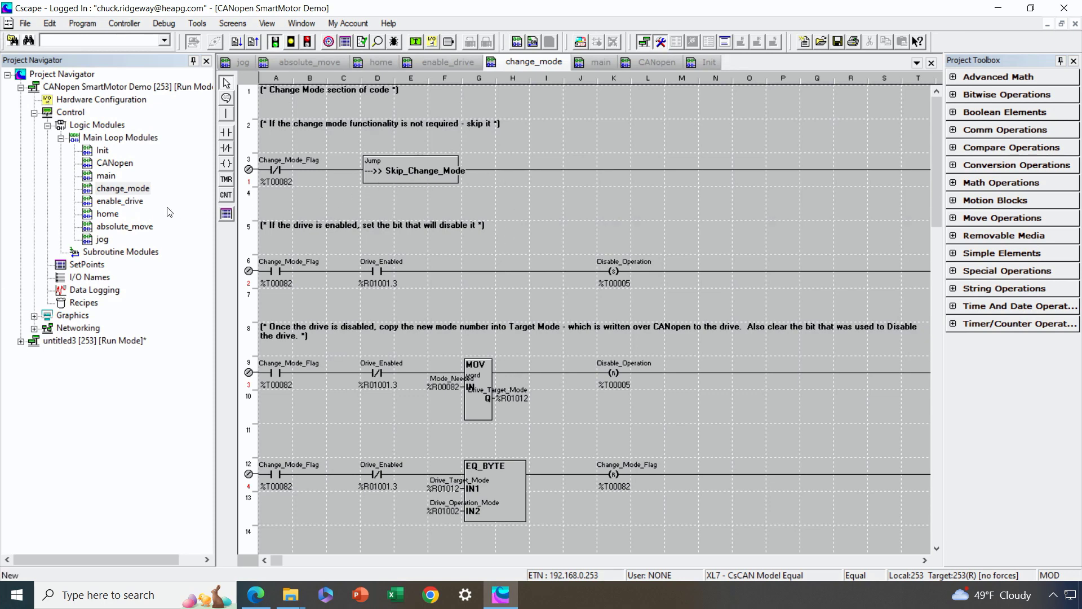
Step: Examine the ladder logic of the enable_drive, home, absolute_move and jog modules in the CANopen SmartMotor Demo project
{"action": "double_click", "coordinate": [138, 202]}
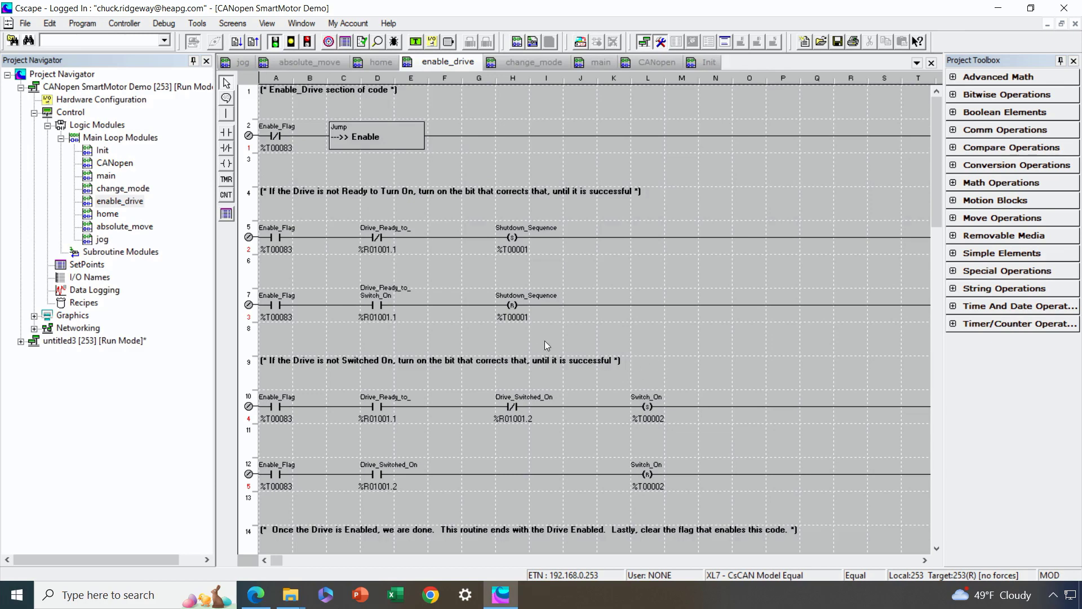
{"action": "double_click", "coordinate": [117, 215]}
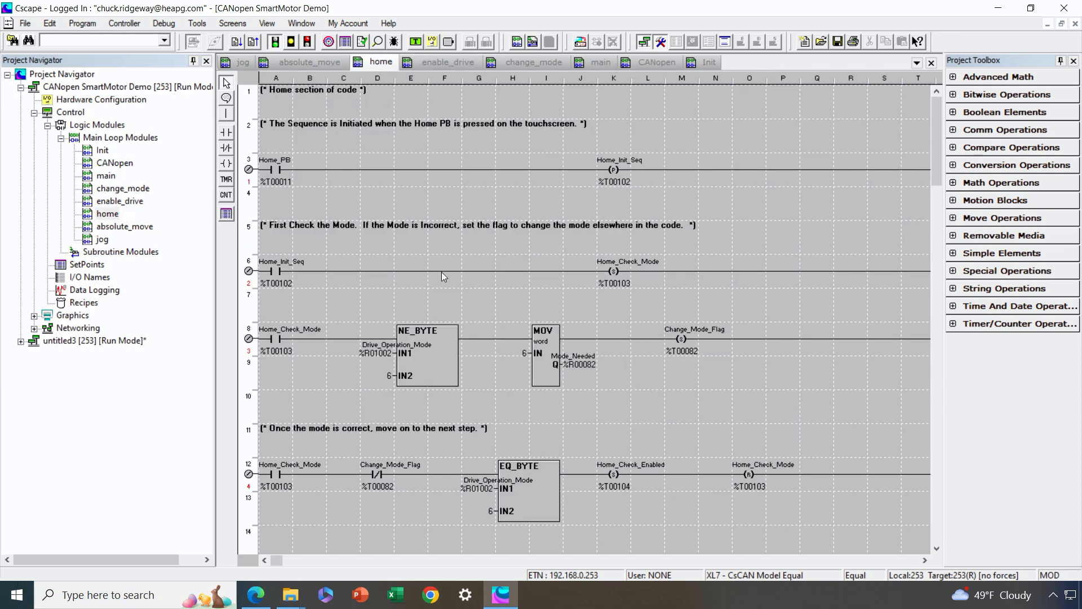
{"action": "double_click", "coordinate": [145, 227]}
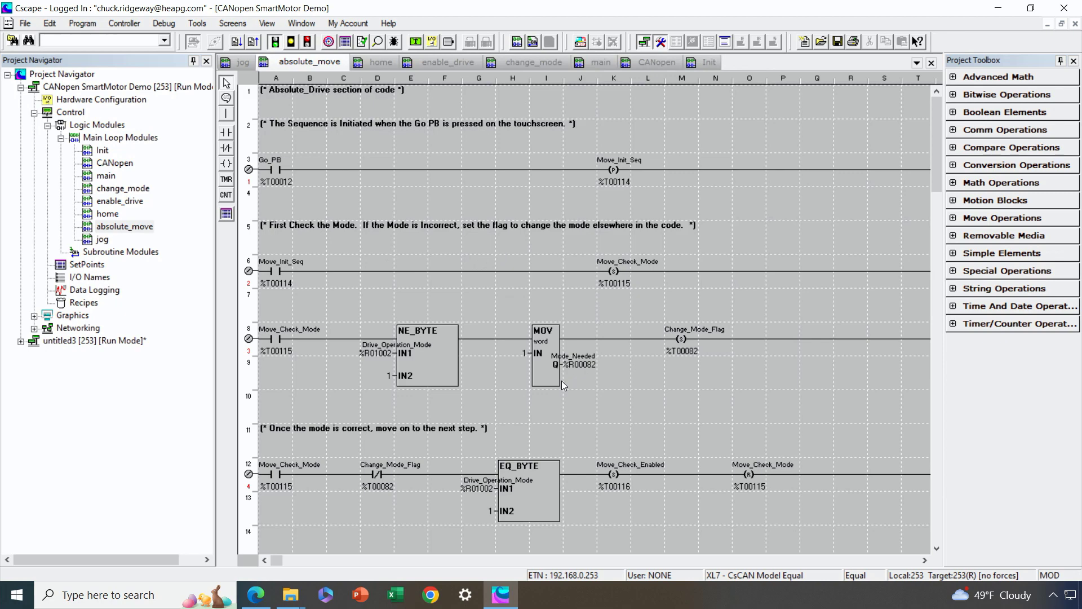
{"action": "double_click", "coordinate": [102, 241]}
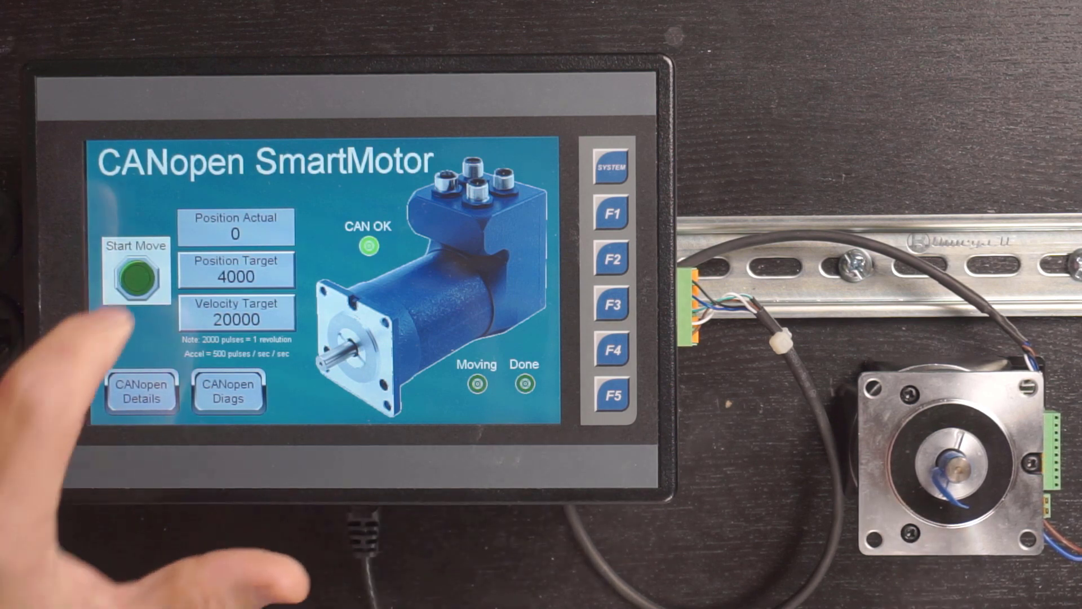
{"action": "left_click", "coordinate": [137, 276]}
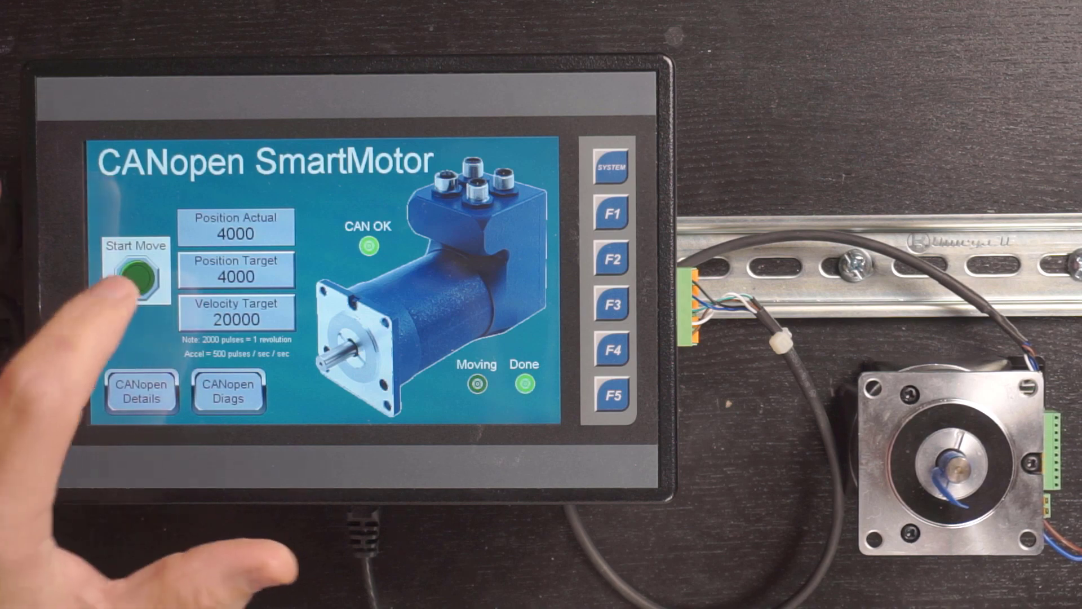
{"action": "left_click", "coordinate": [137, 276]}
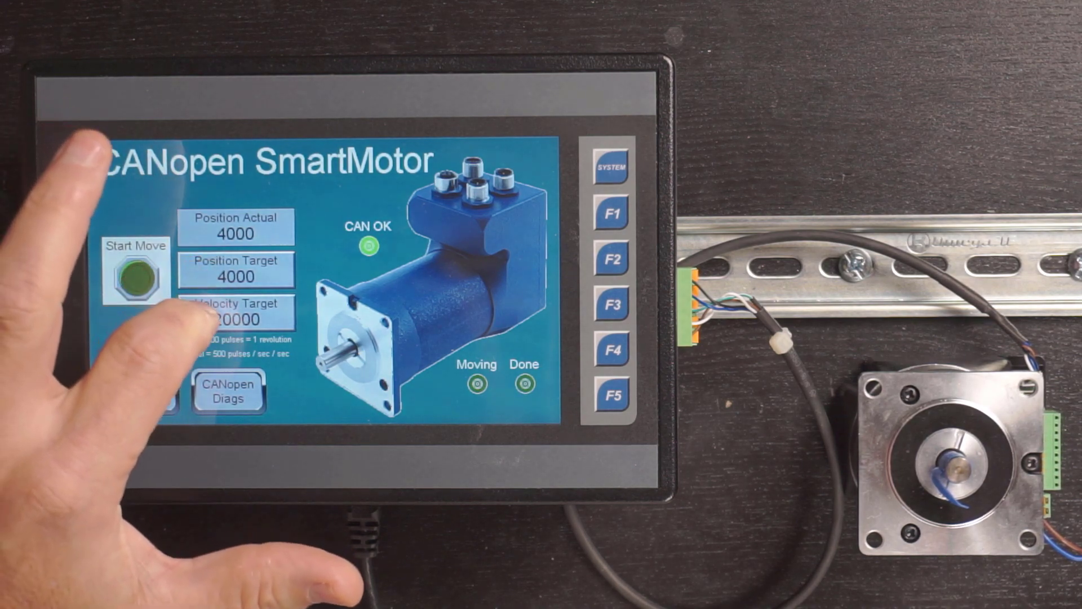
{"action": "left_click", "coordinate": [217, 274]}
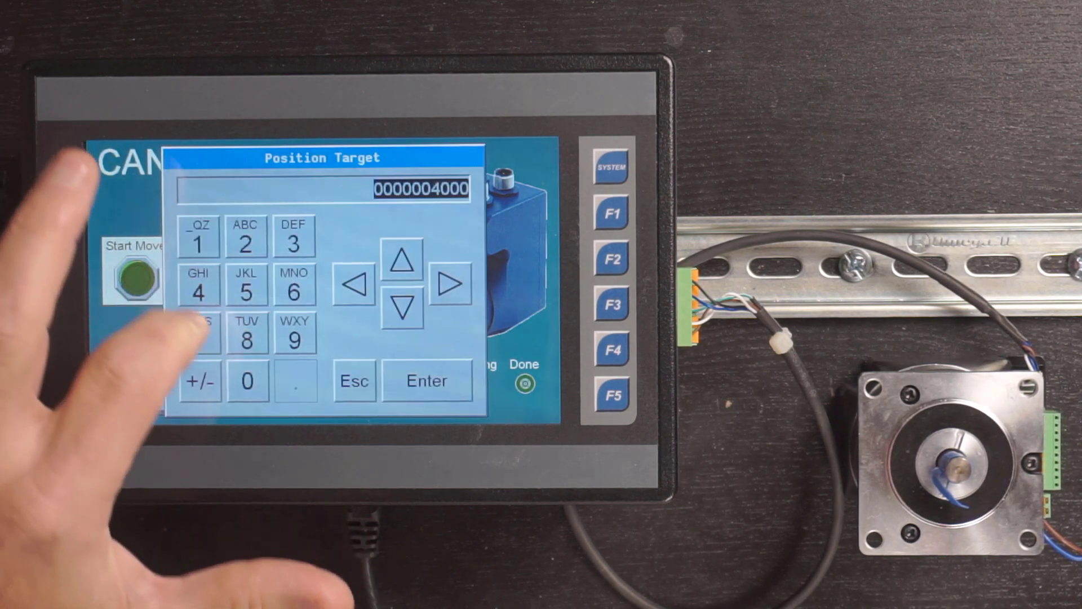
{"action": "left_click", "coordinate": [248, 380]}
{"action": "left_click", "coordinate": [428, 379]}
{"action": "left_click", "coordinate": [136, 276]}
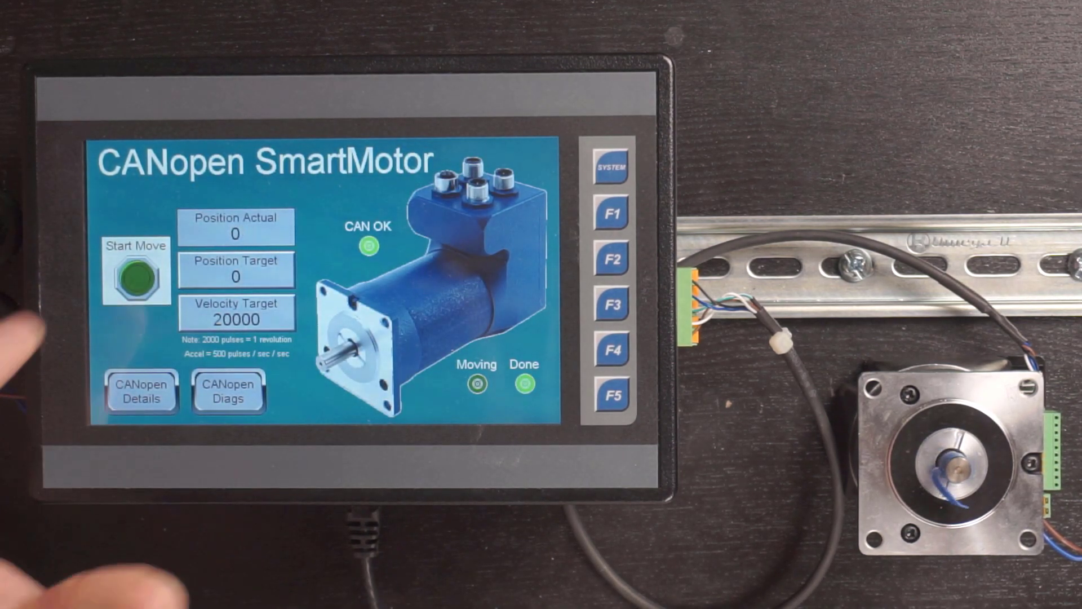
{"action": "left_click", "coordinate": [235, 270]}
{"action": "left_click", "coordinate": [197, 236]}
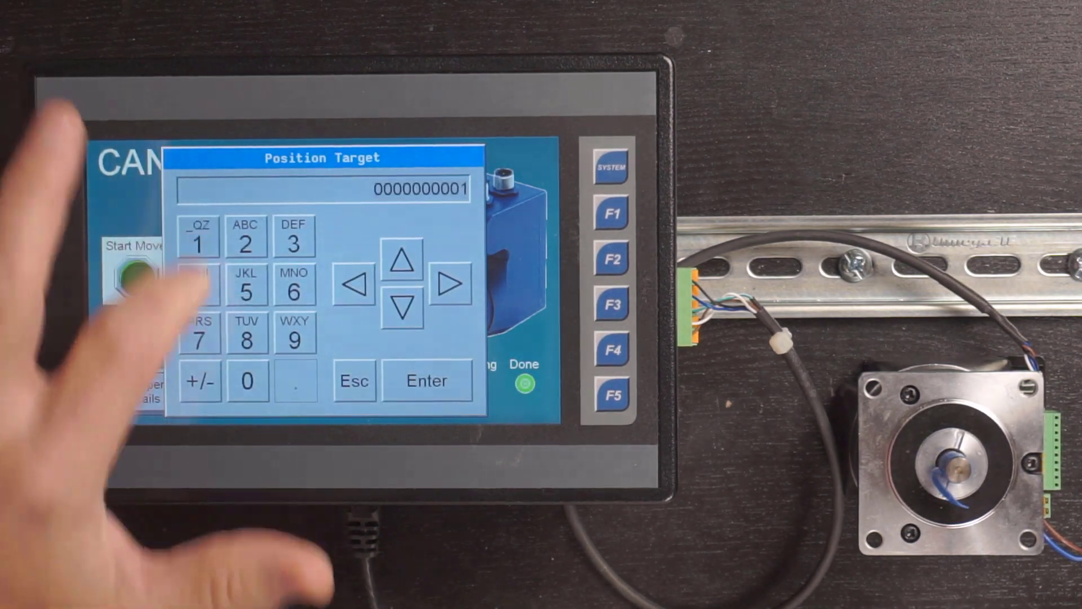
{"action": "left_click", "coordinate": [248, 380]}
{"action": "left_click", "coordinate": [248, 380]}
{"action": "left_click", "coordinate": [247, 381]}
{"action": "left_click", "coordinate": [248, 380]}
{"action": "left_click", "coordinate": [247, 381]}
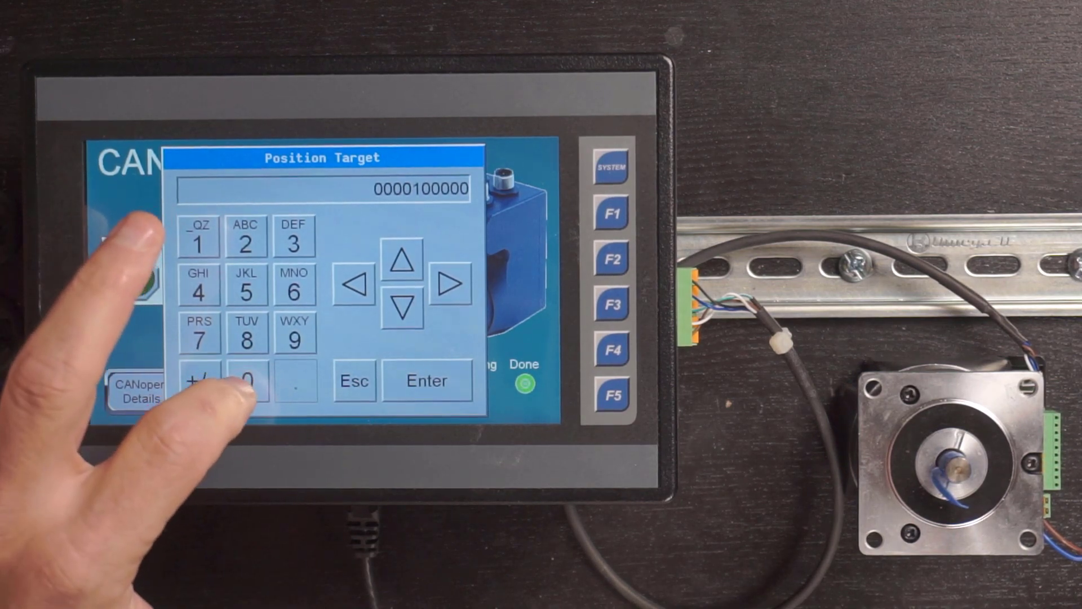
{"action": "left_click", "coordinate": [247, 381]}
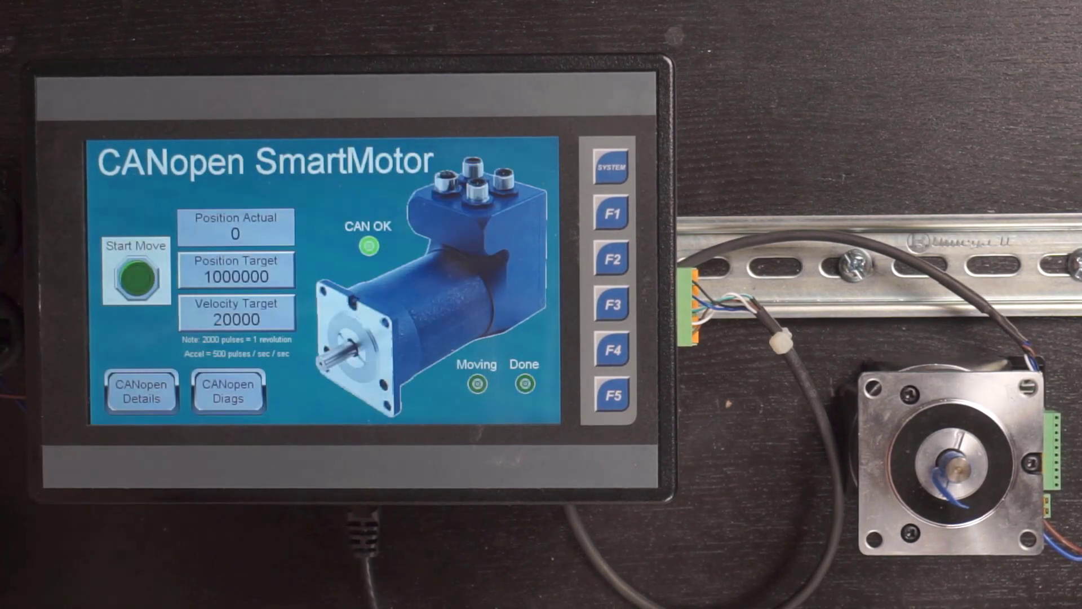
{"action": "left_click", "coordinate": [138, 274]}
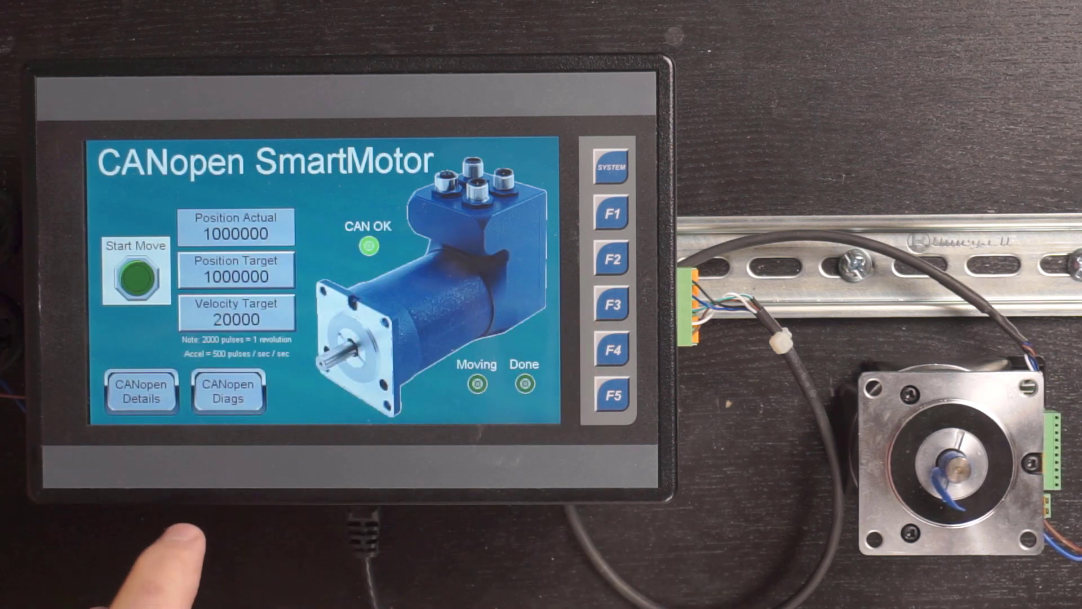
{"action": "left_click", "coordinate": [138, 386]}
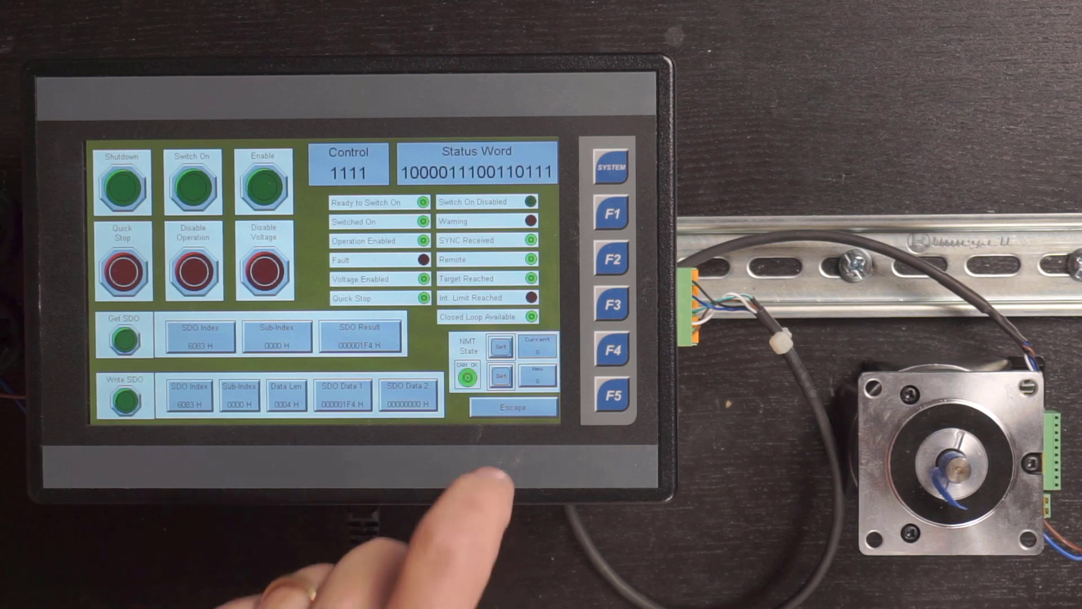
{"action": "left_click", "coordinate": [507, 408]}
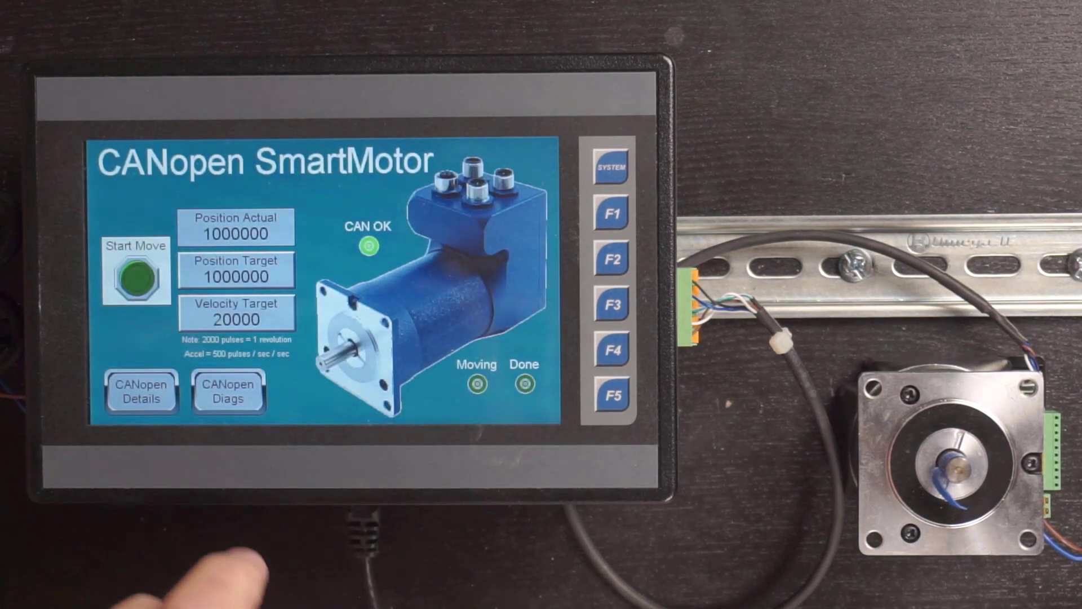
{"action": "left_click", "coordinate": [228, 391]}
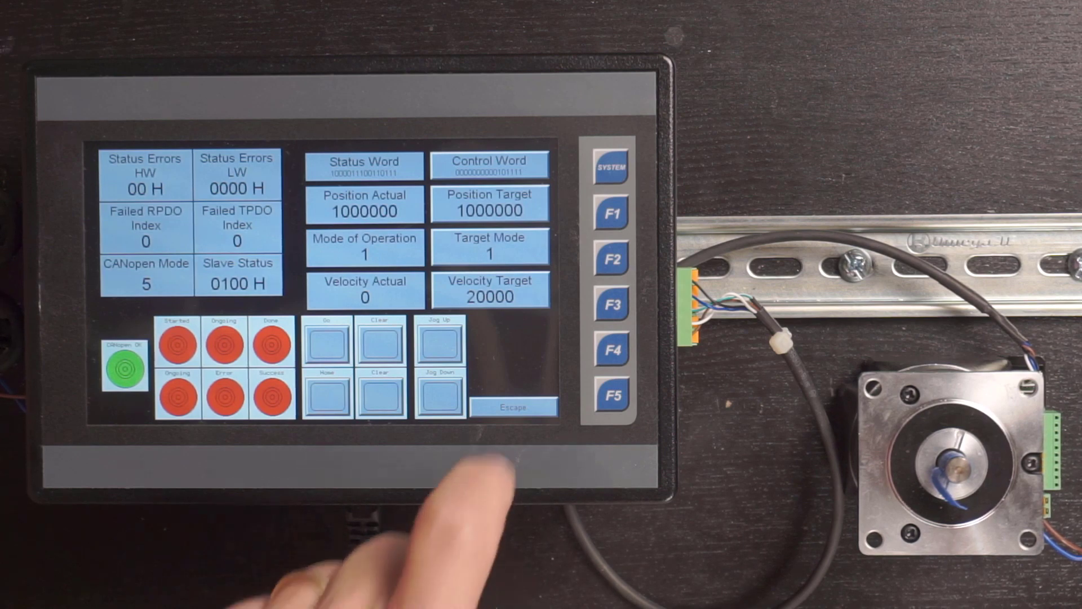
{"action": "left_click", "coordinate": [513, 406]}
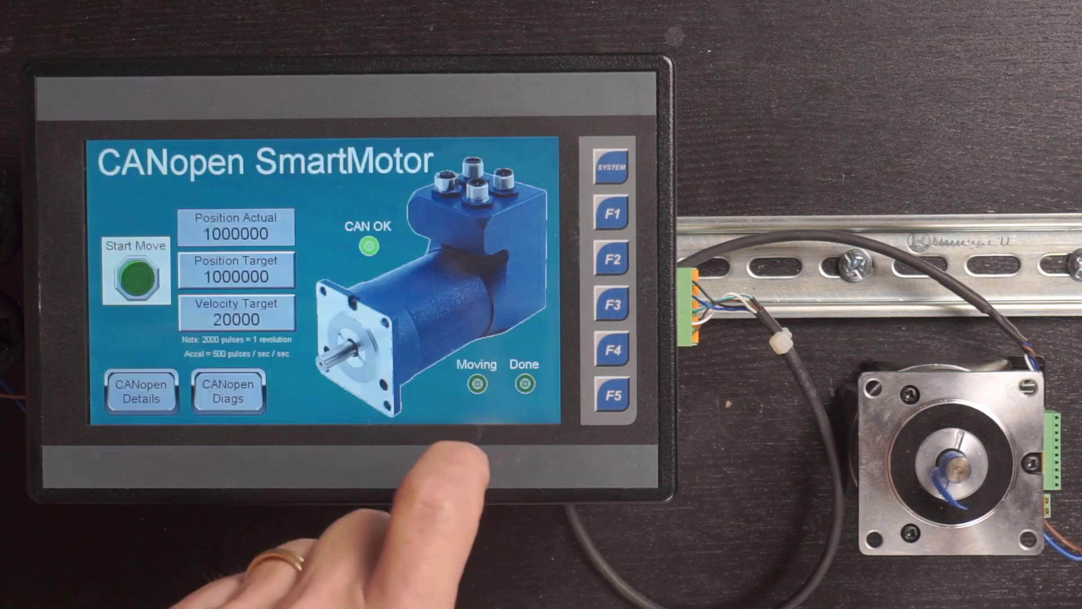